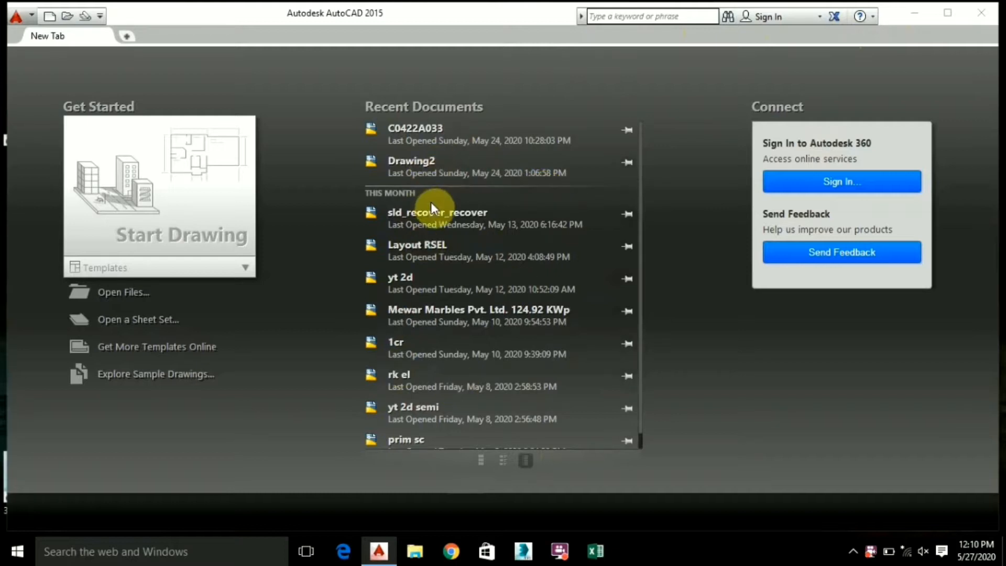
# Step: Browse the recent documents in their different display styles, ending with thumbnails shown beside the file details
pyautogui.scroll(-1, 600, 353)
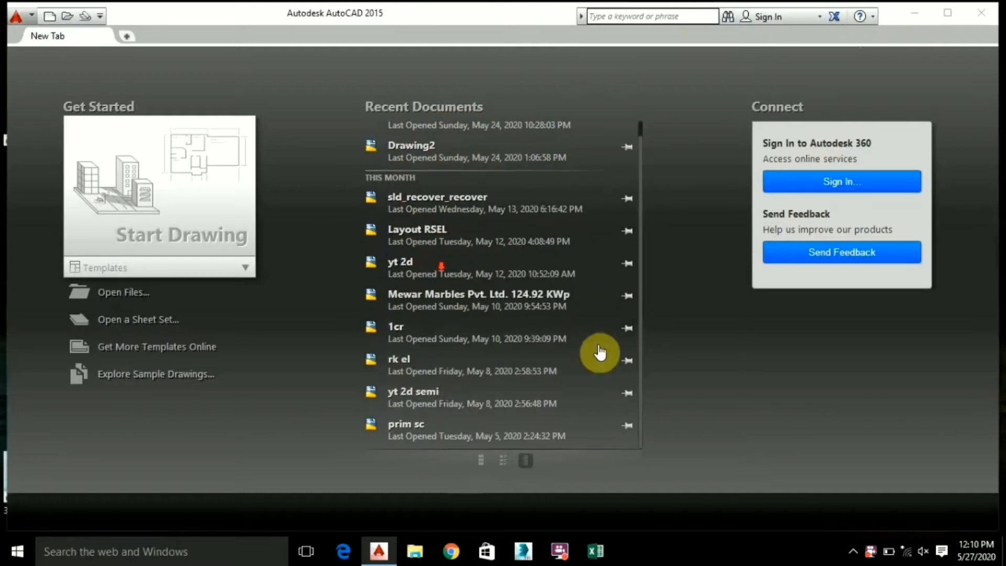
pyautogui.scroll(1, 503, 409)
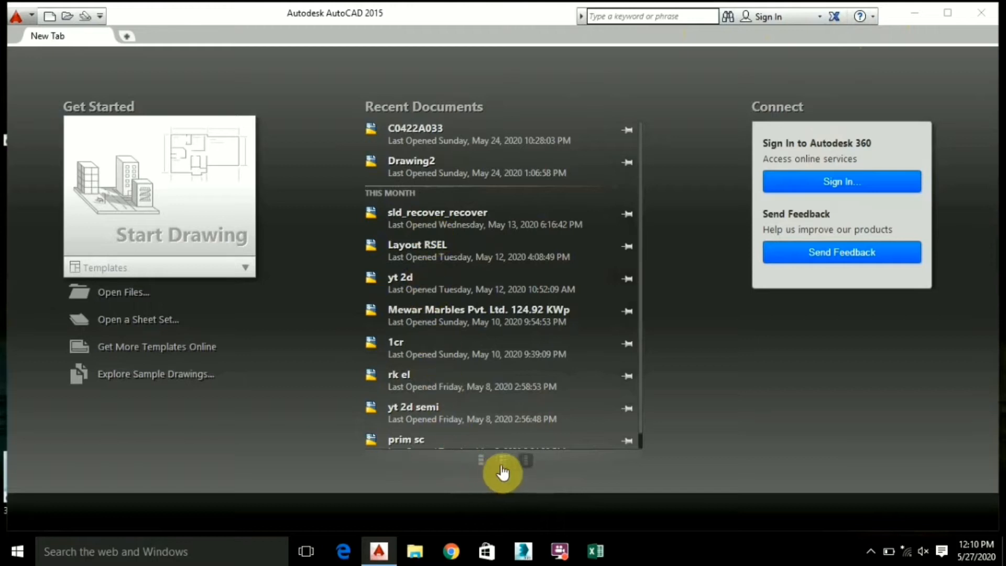
pyautogui.click(502, 462)
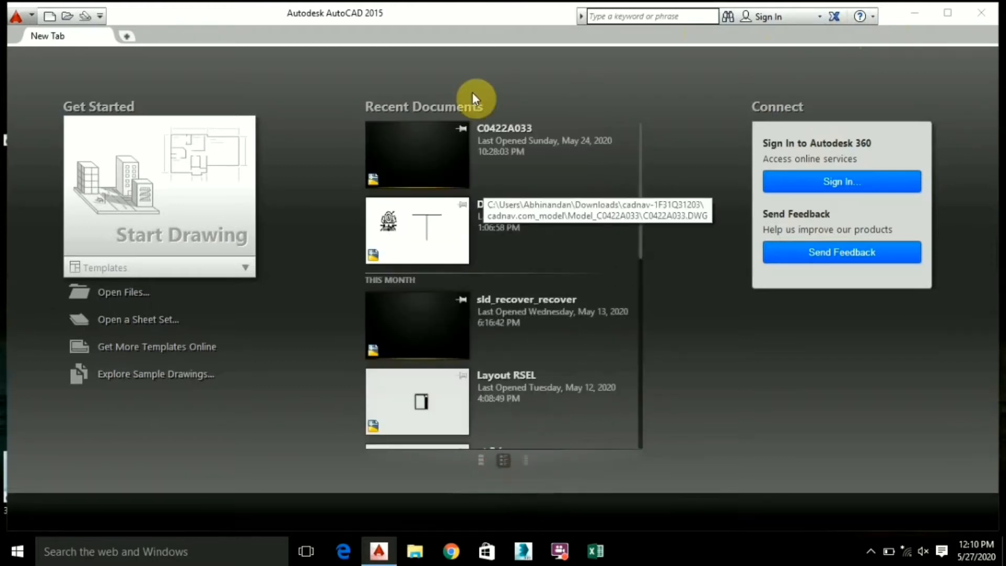
pyautogui.click(482, 461)
pyautogui.scroll(-10, 461, 294)
pyautogui.scroll(-10, 472, 346)
pyautogui.click(505, 460)
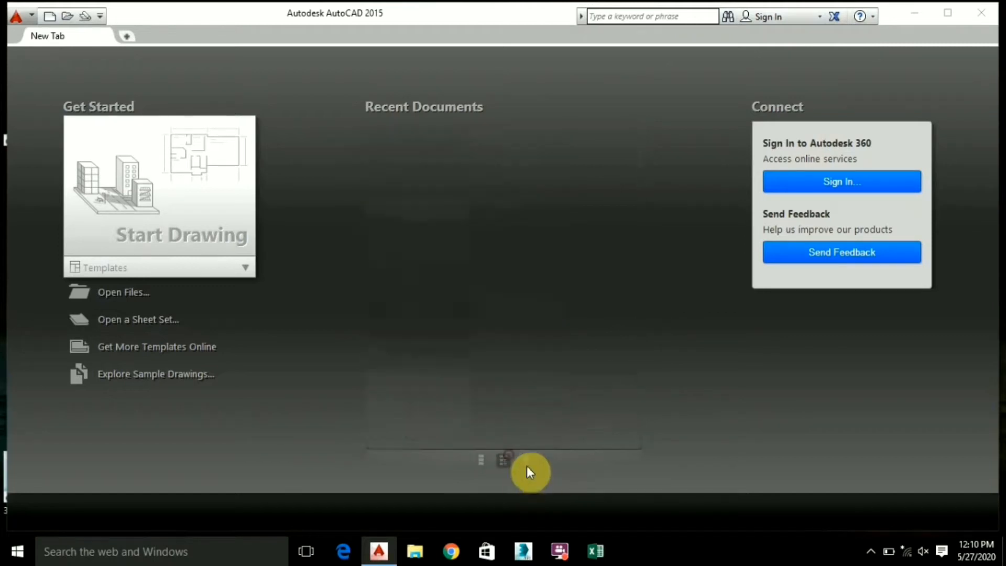
pyautogui.click(526, 461)
pyautogui.scroll(-1, 427, 332)
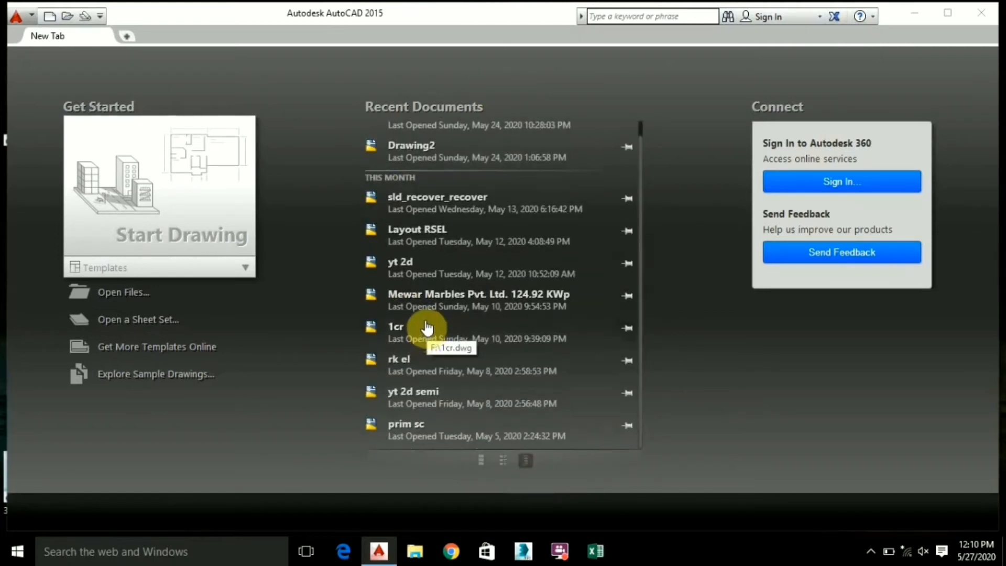
pyautogui.scroll(1, 427, 319)
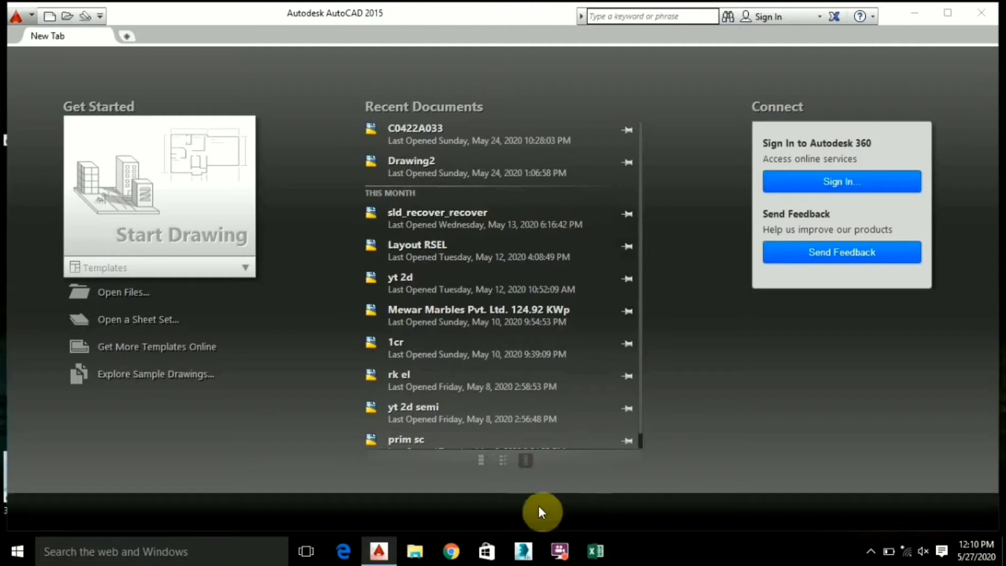
pyautogui.click(503, 461)
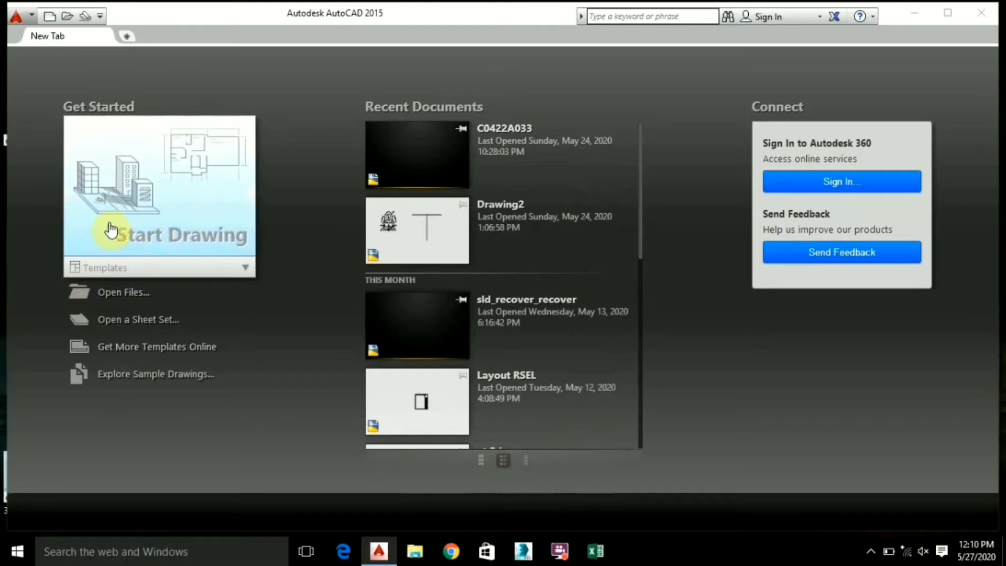
# Step: Review the available drawing templates and the customization options of the Quick Access Toolbar
pyautogui.click(247, 270)
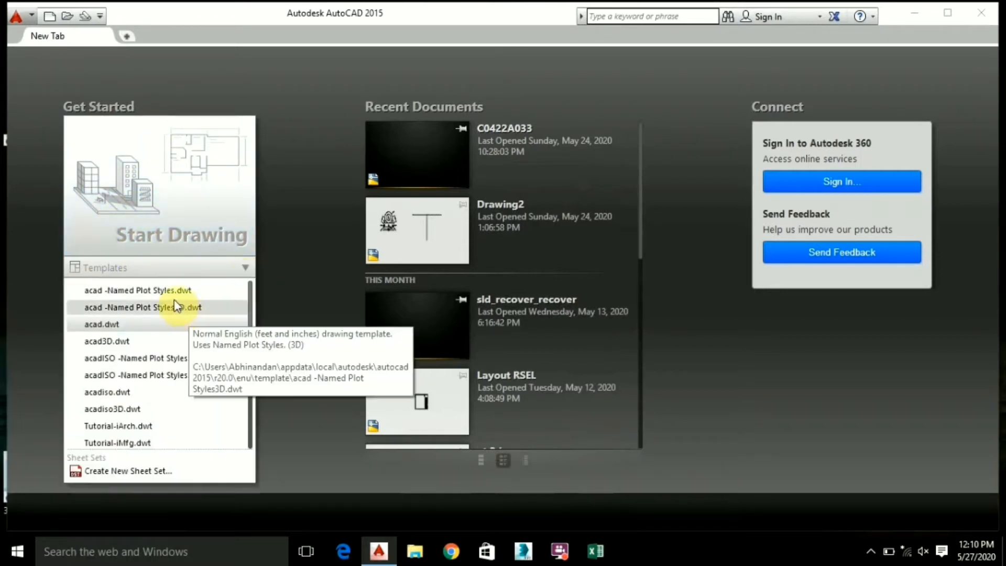
pyautogui.scroll(-3, 113, 418)
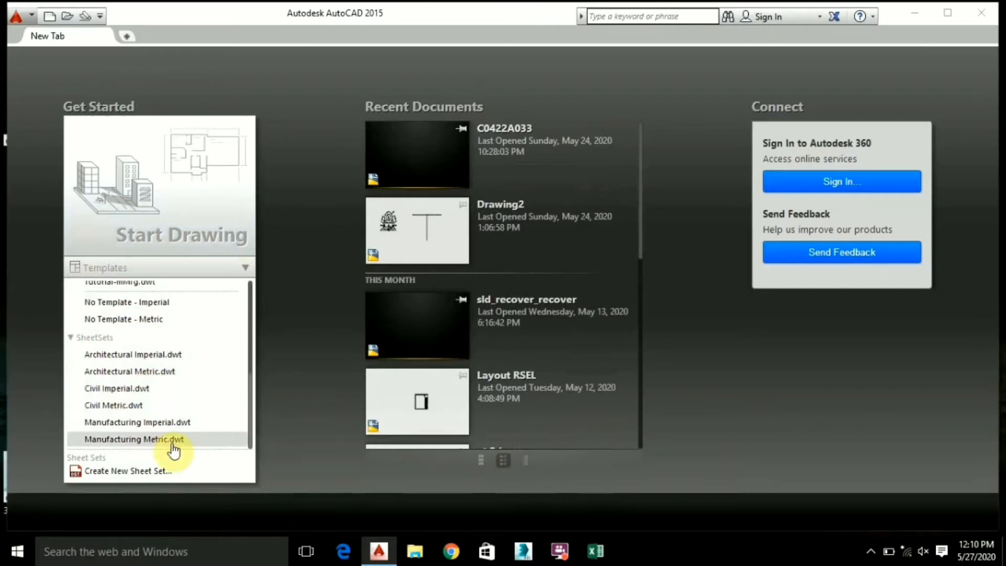
pyautogui.click(246, 269)
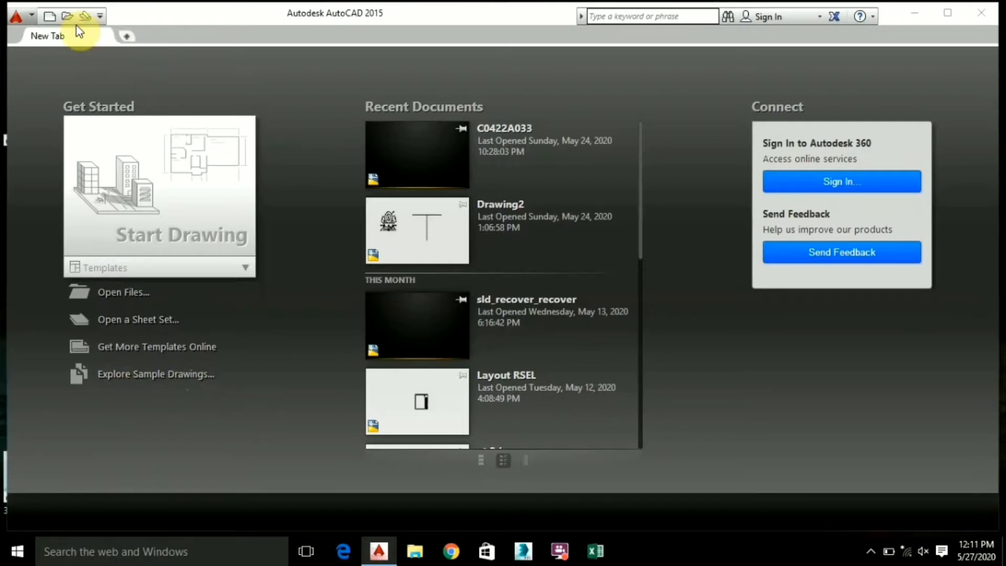
pyautogui.click(101, 16)
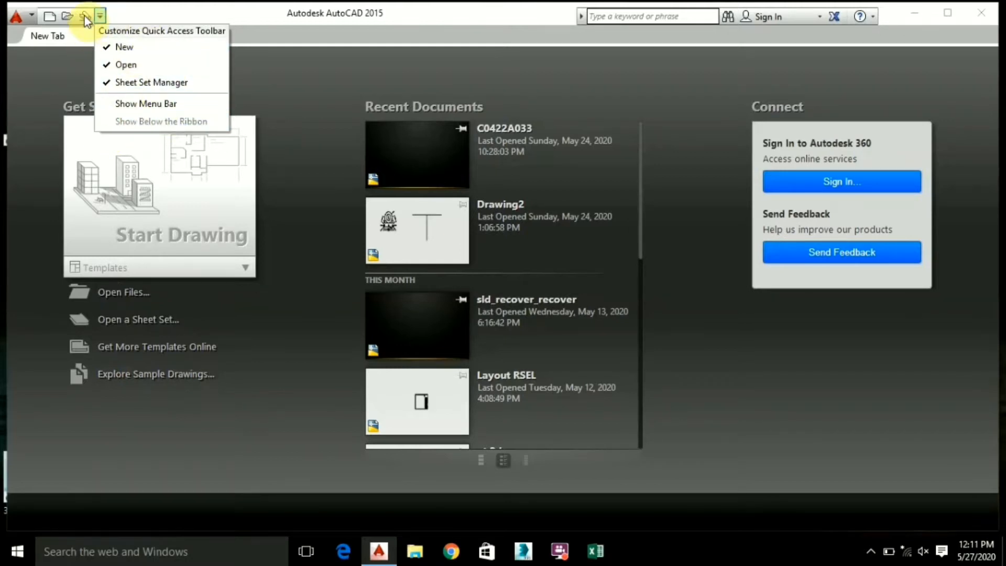
pyautogui.click(55, 82)
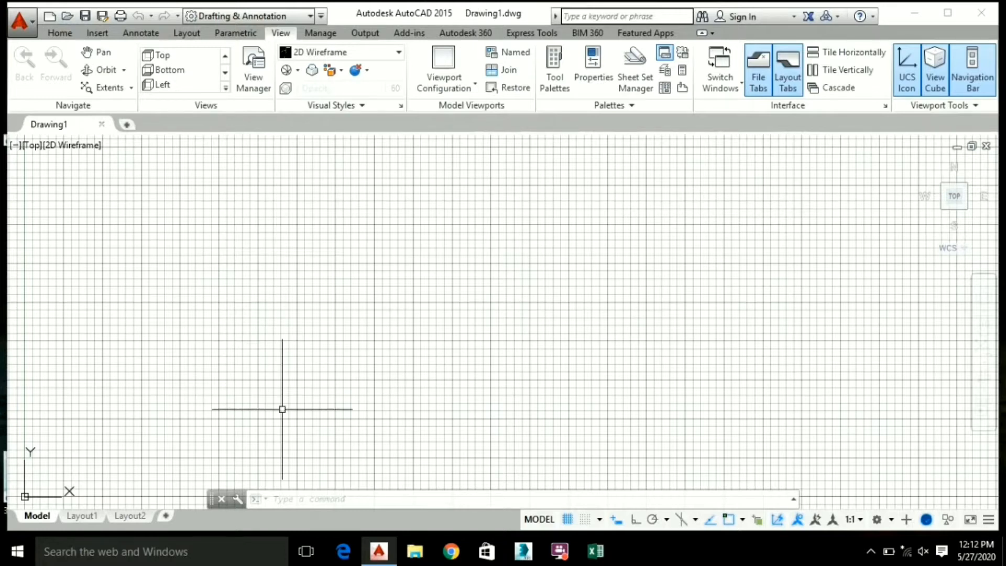
# Step: Check which workspaces are available, keeping Drafting & Annotation, and turn on the classic menu bar
pyautogui.click(309, 18)
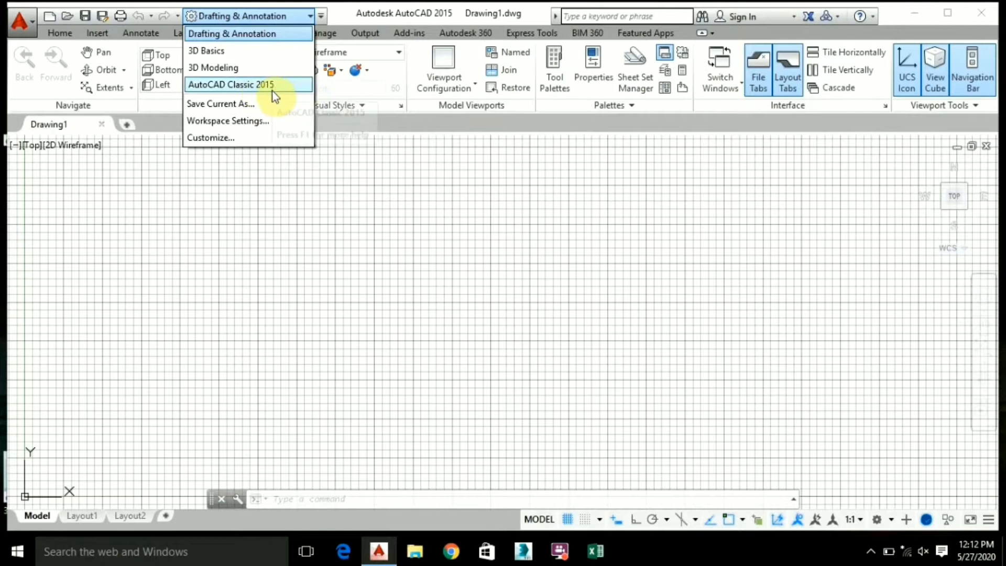
pyautogui.click(307, 15)
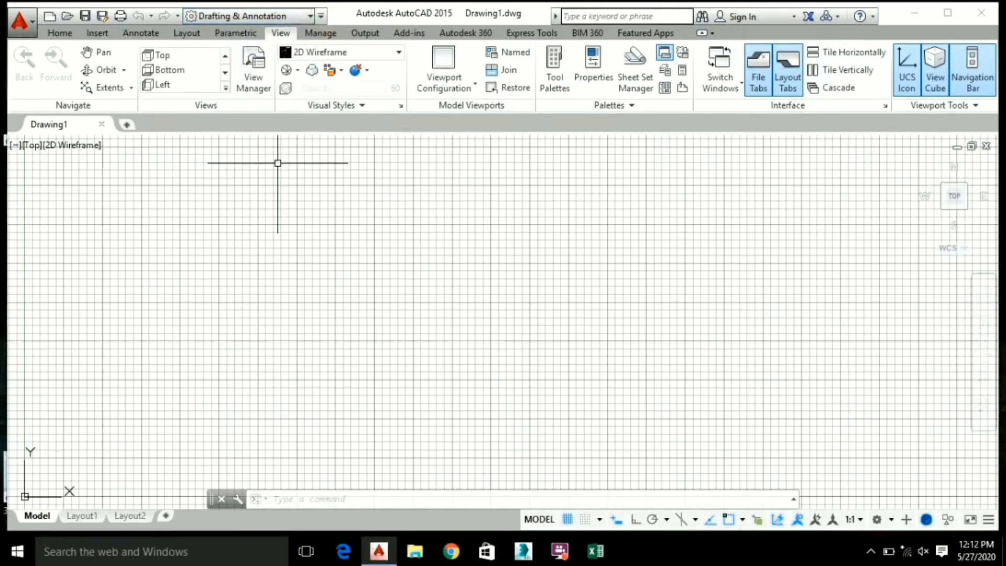
pyautogui.click(320, 17)
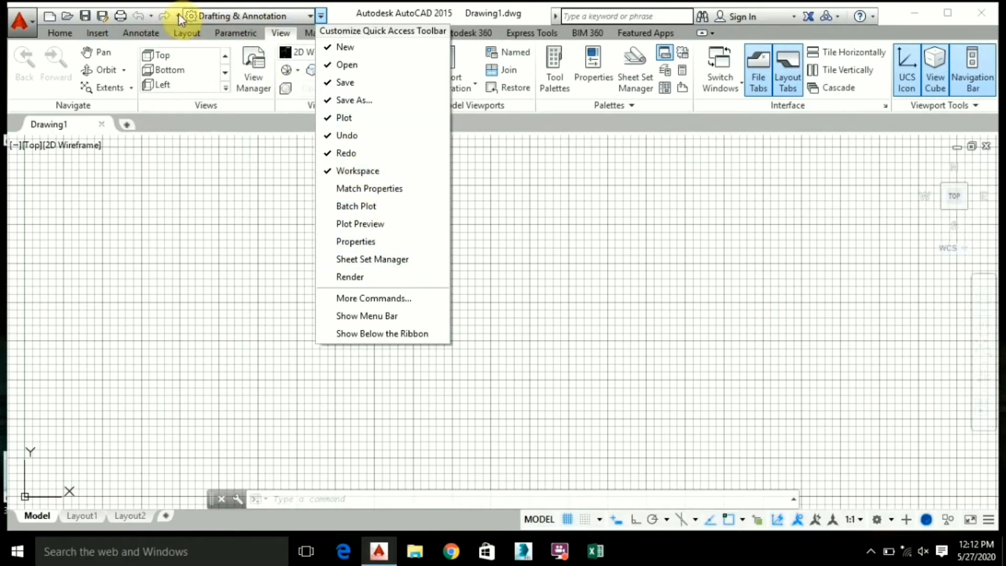
pyautogui.click(386, 316)
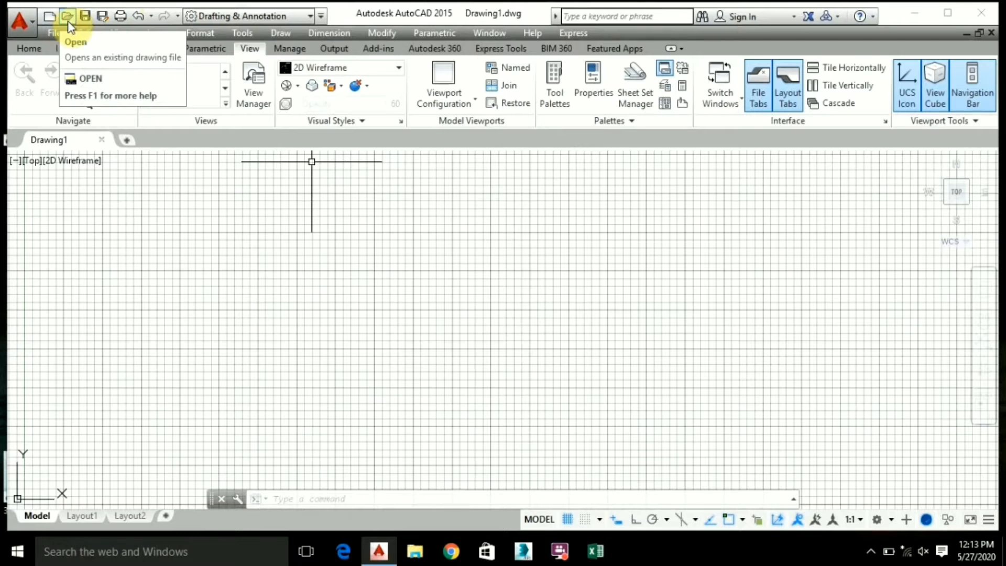
# Step: Review the options for creating a new drawing and bring up the file selection for opening one, dismissing it without choosing a file
pyautogui.click(29, 22)
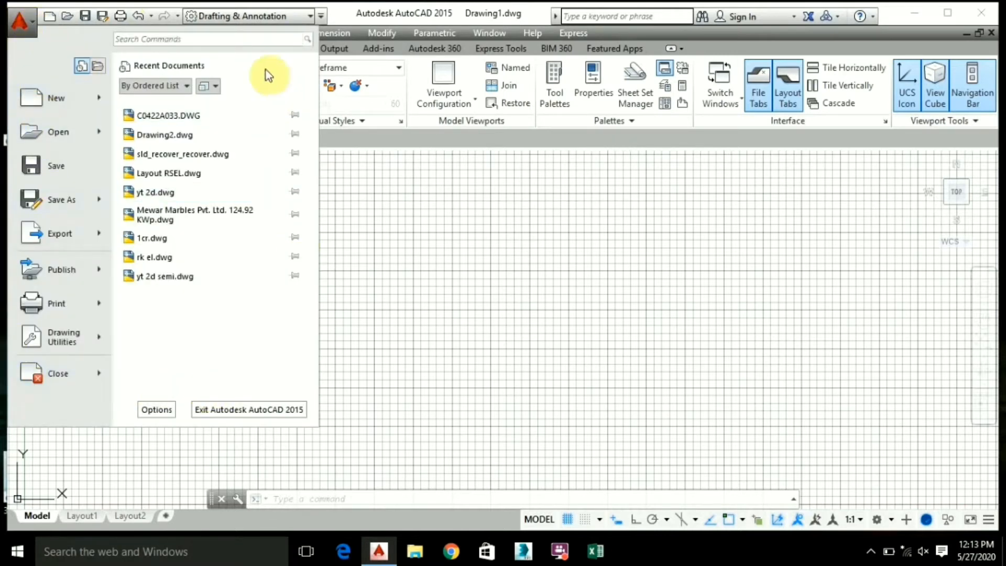
pyautogui.moveTo(100, 110)
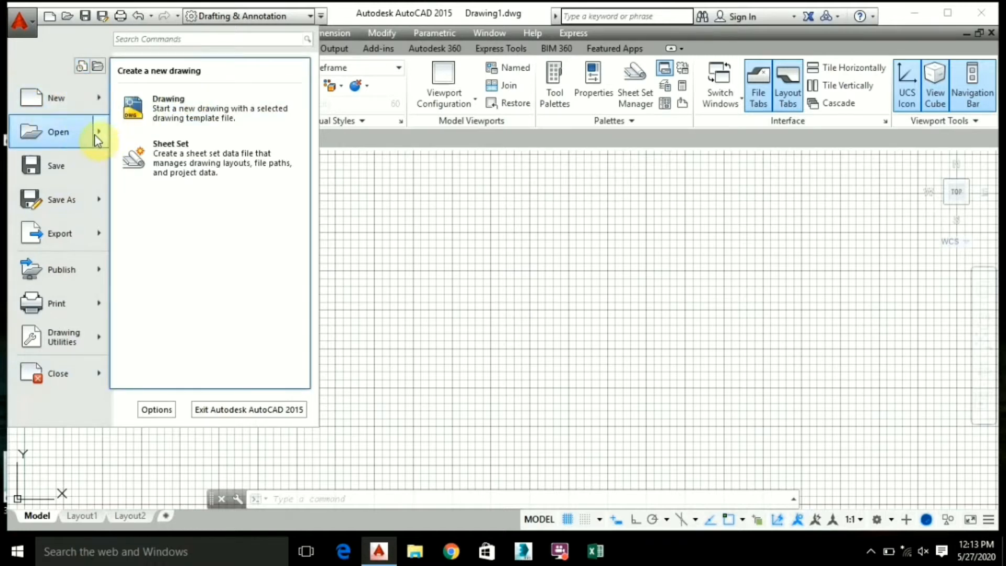
pyautogui.click(77, 133)
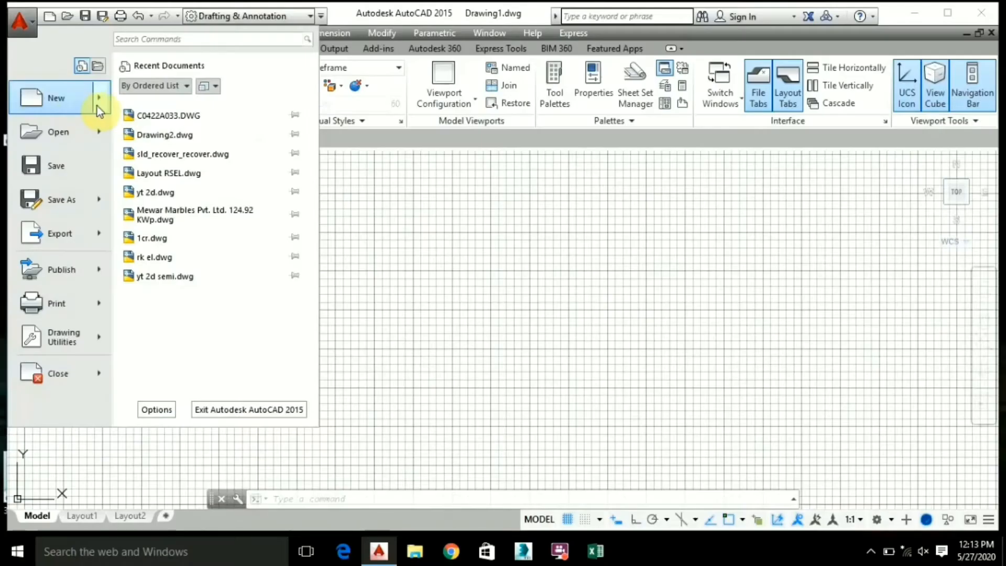
pyautogui.moveTo(52, 99)
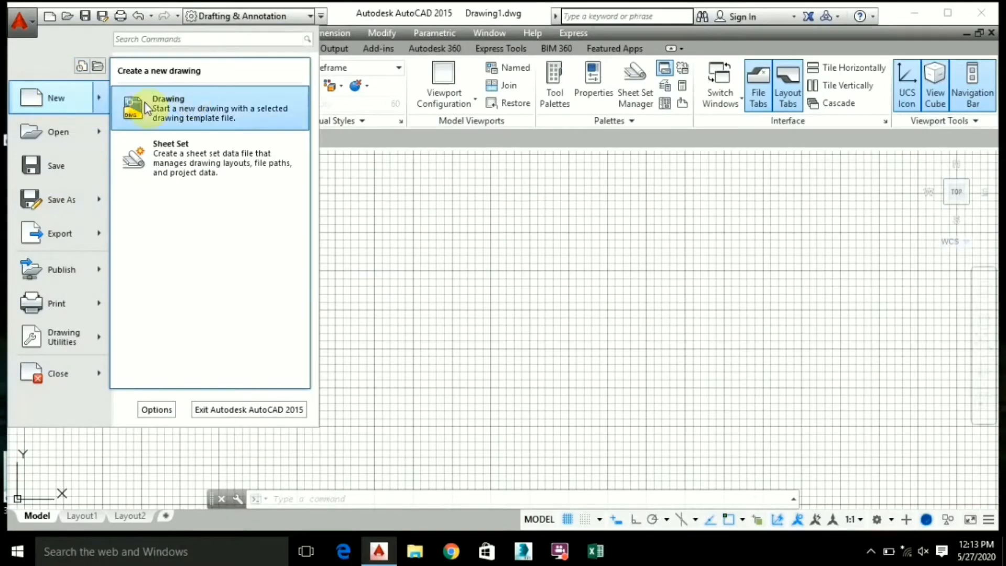
pyautogui.click(77, 133)
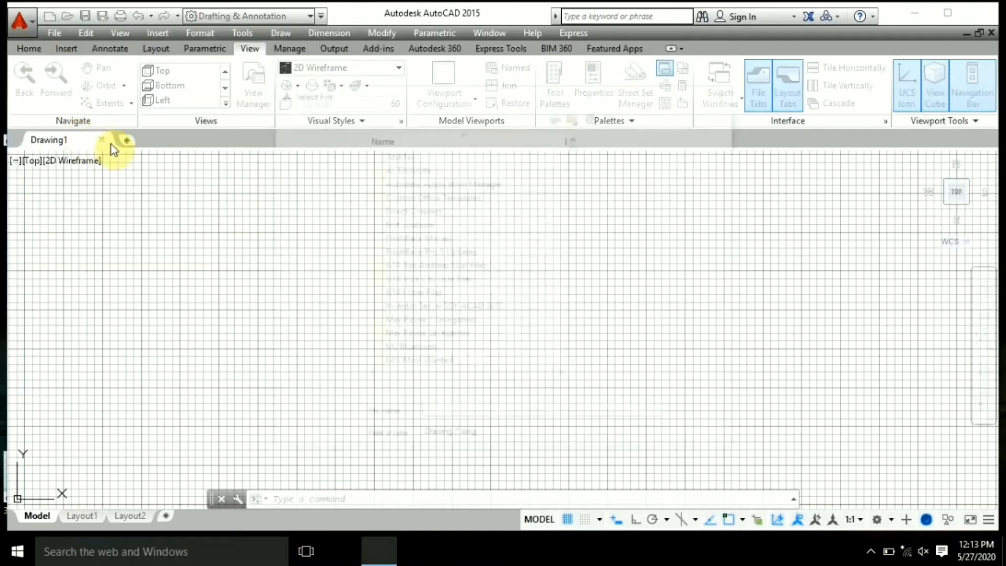
pyautogui.click(724, 91)
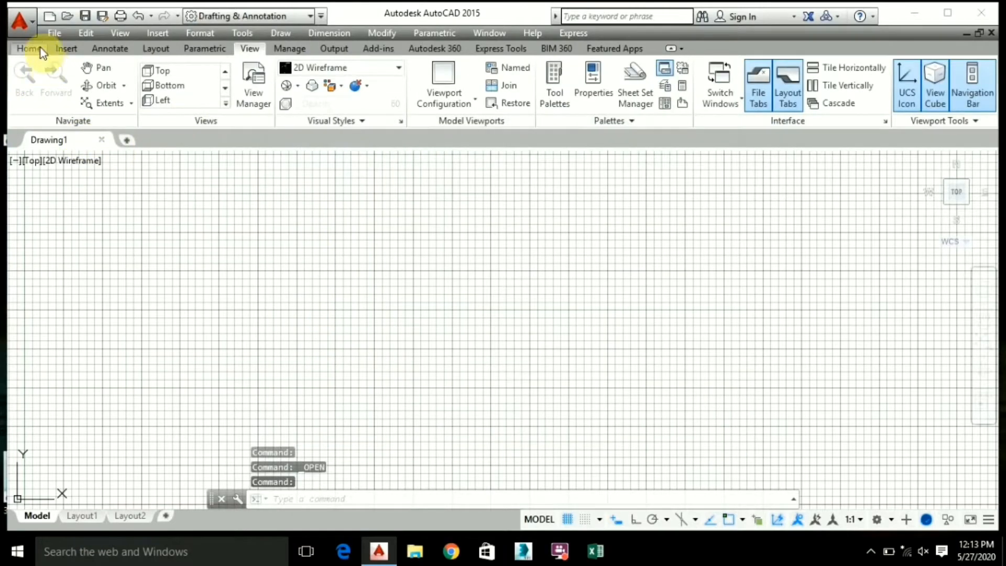
# Step: Examine the Export and Publish options, and view the Plot settings without plotting anything
pyautogui.click(20, 21)
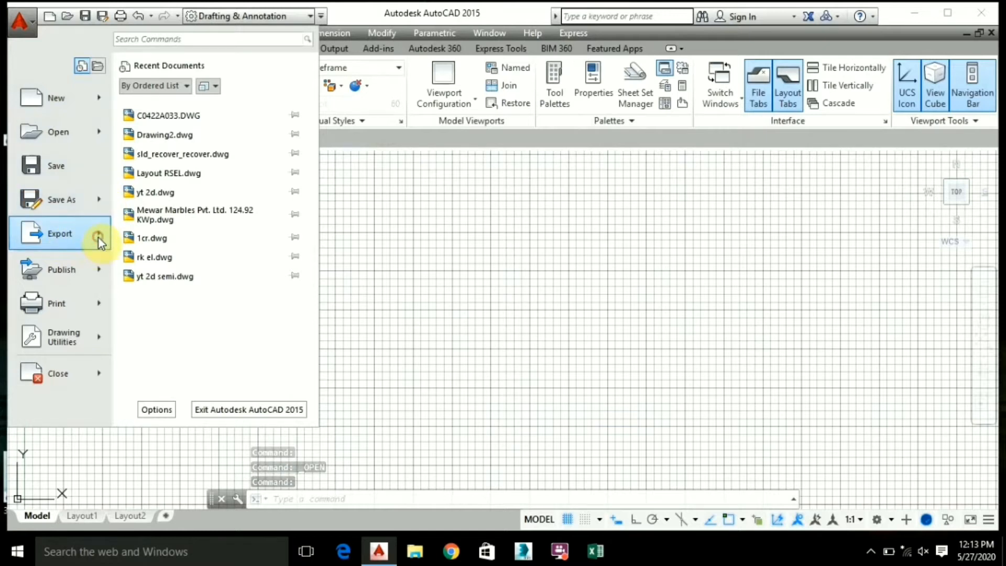
pyautogui.moveTo(99, 238)
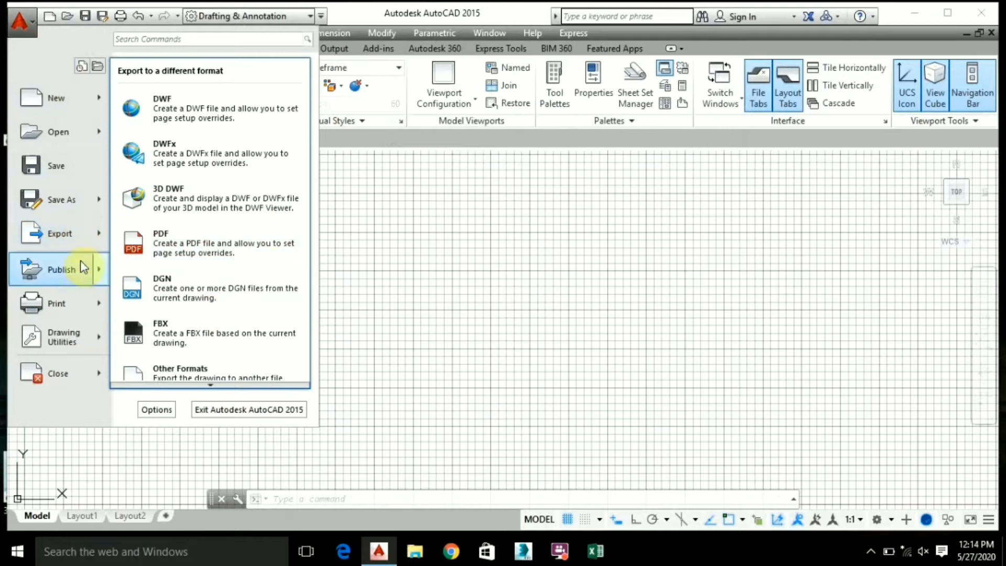
pyautogui.moveTo(99, 276)
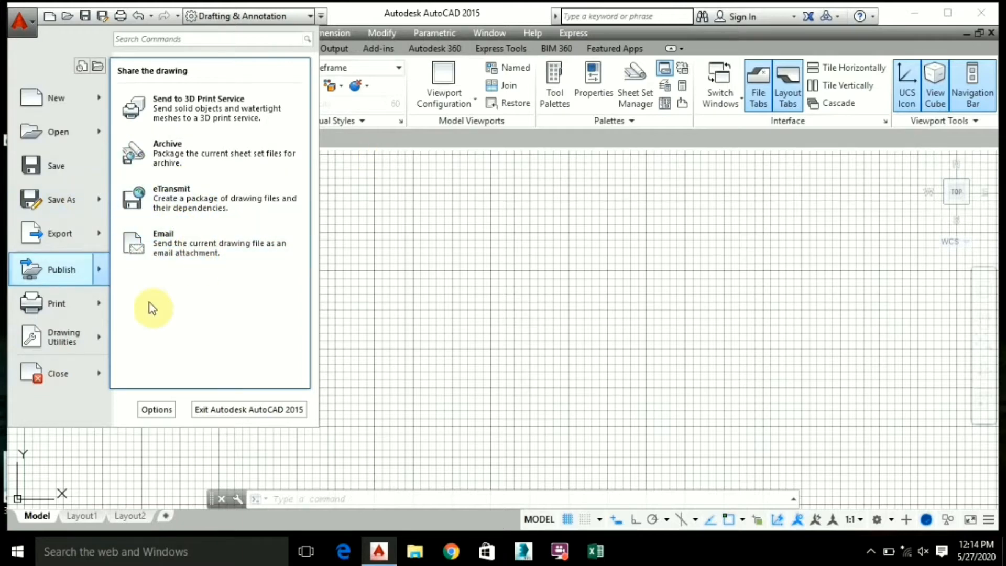
pyautogui.click(87, 306)
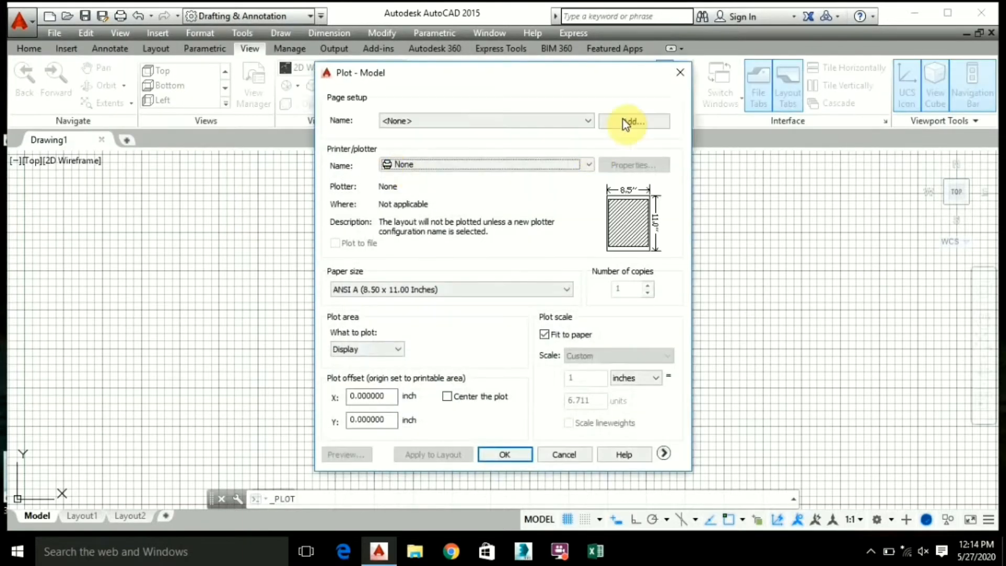
pyautogui.click(687, 80)
# Step: Examine the Print and Drawing Utilities commands and the Close entry among the application's file commands
pyautogui.click(32, 24)
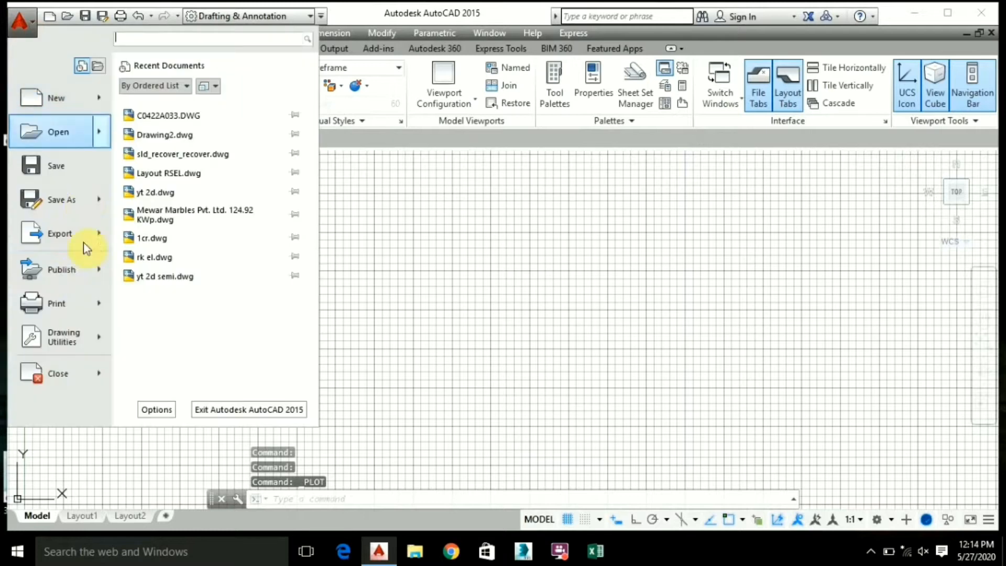
pyautogui.moveTo(103, 304)
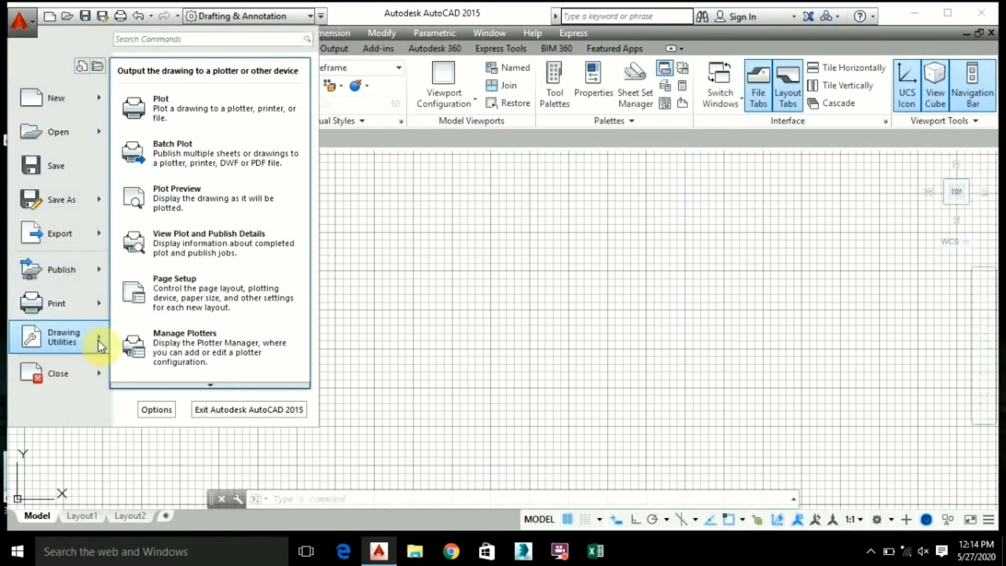
pyautogui.moveTo(99, 342)
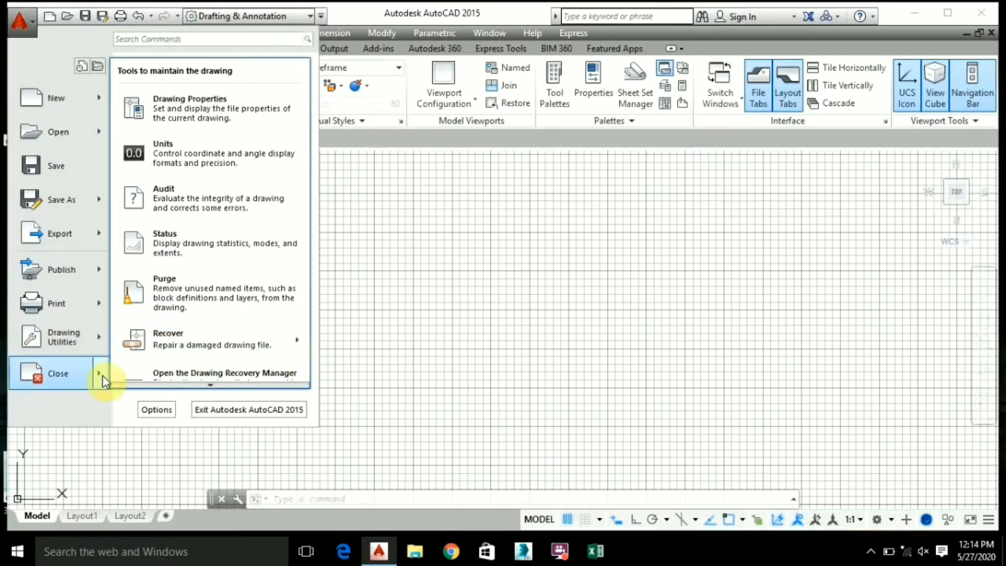
pyautogui.moveTo(103, 381)
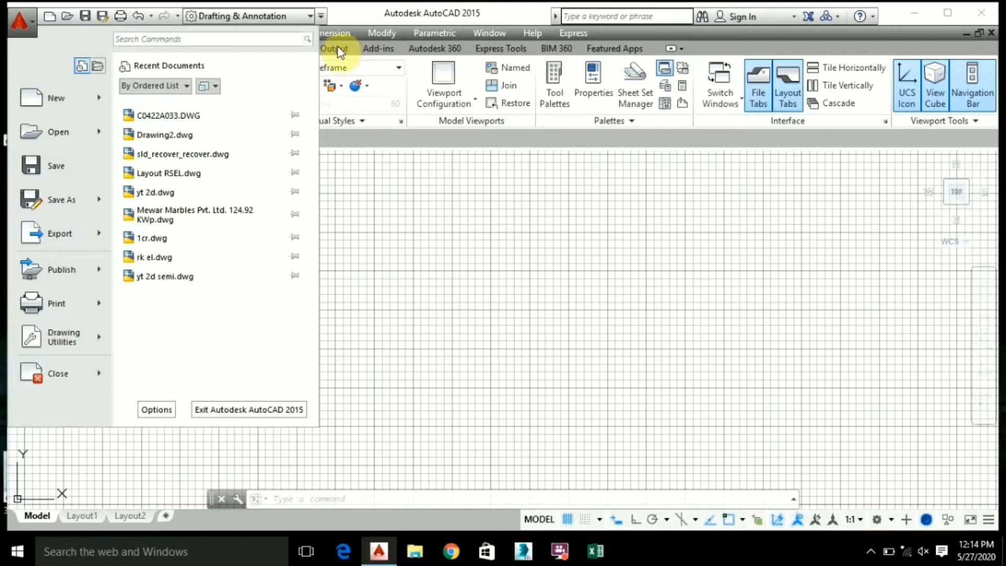
pyautogui.click(26, 18)
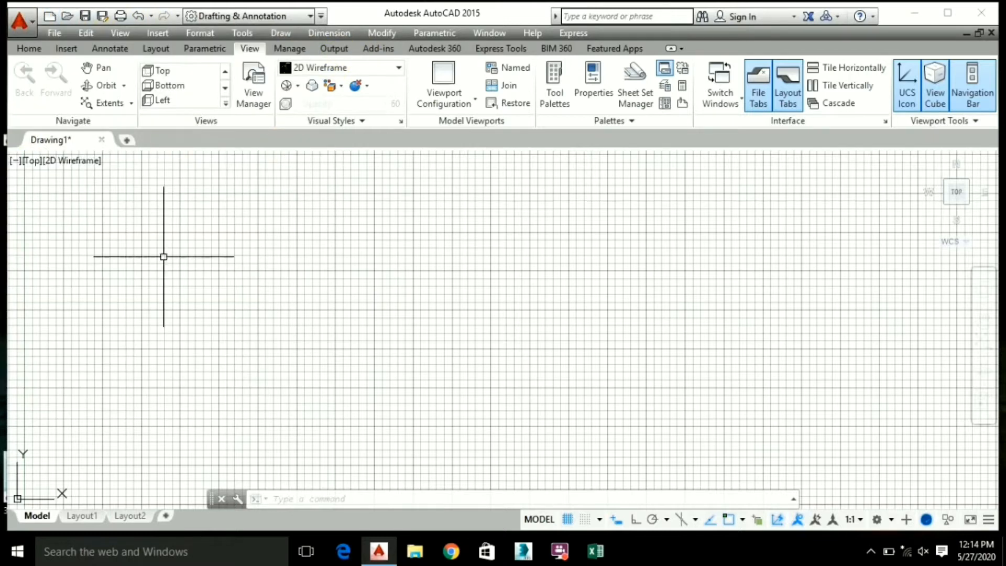
# Step: Bring up the Home ribbon with the Draw, Modify, Layers and Annotation tools for the empty drawing
pyautogui.click(780, 382)
pyautogui.click(68, 248)
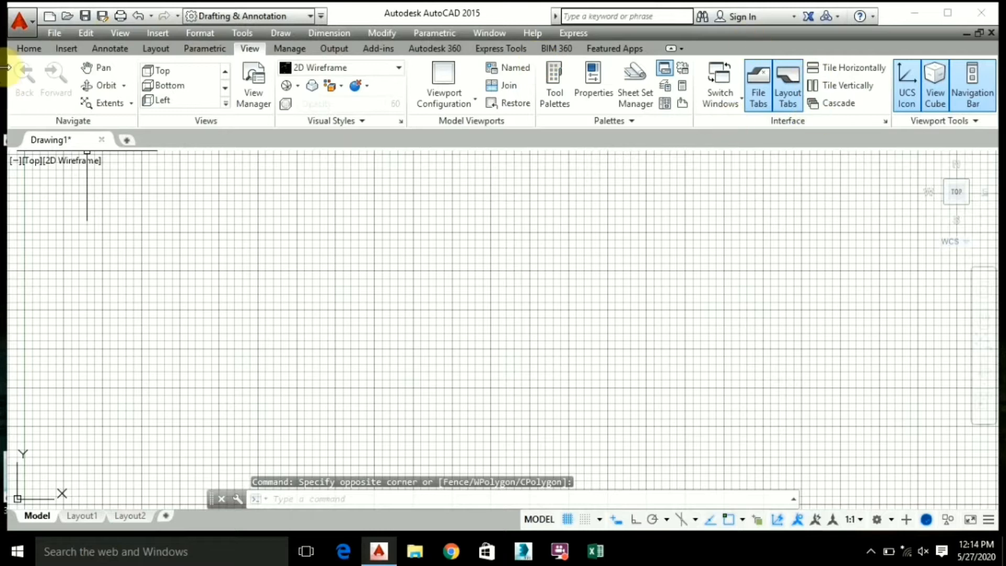
pyautogui.click(28, 49)
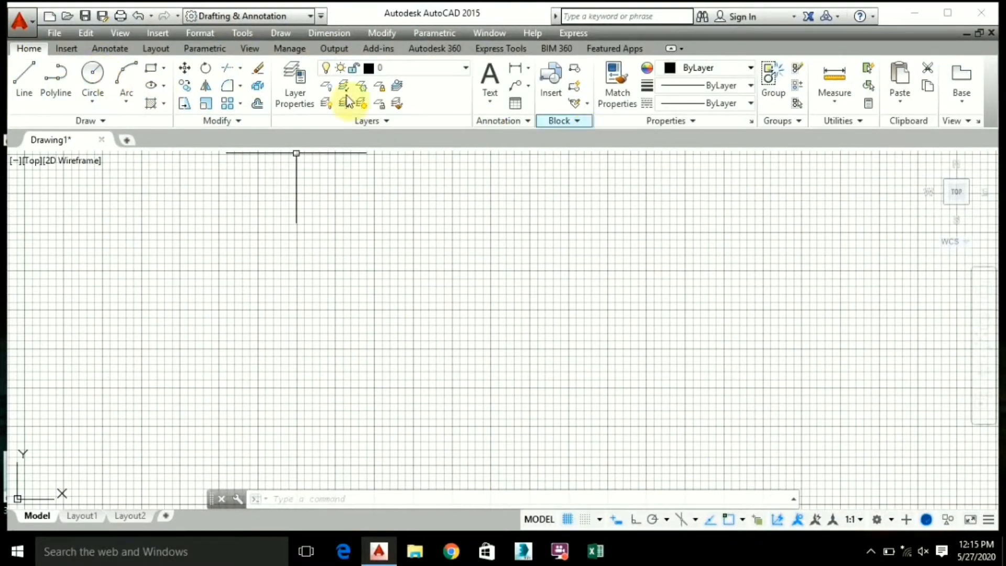
pyautogui.click(765, 376)
pyautogui.click(254, 243)
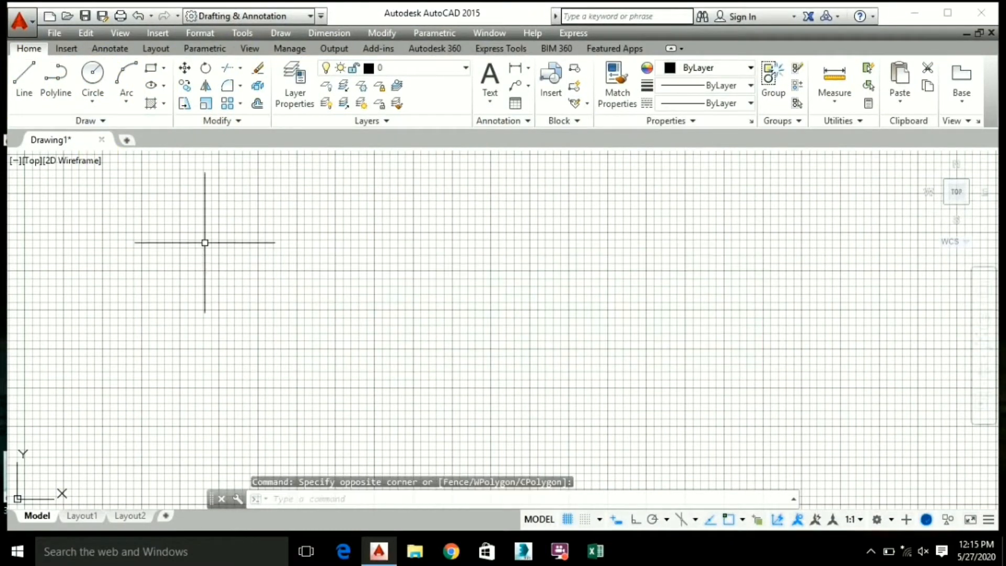
pyautogui.scroll(-5, 368, 293)
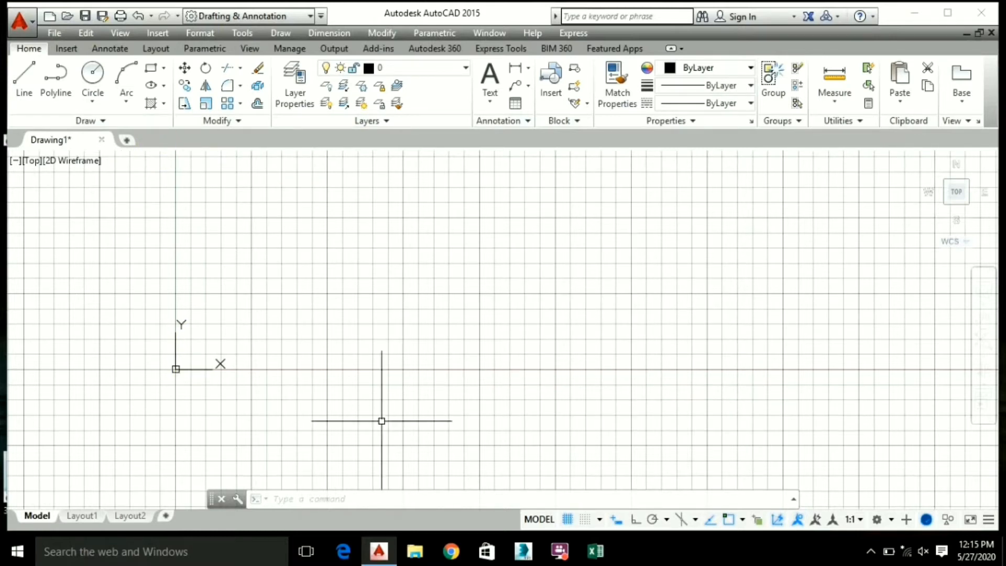
# Step: Turn off the drawing grid in model space
pyautogui.click(568, 521)
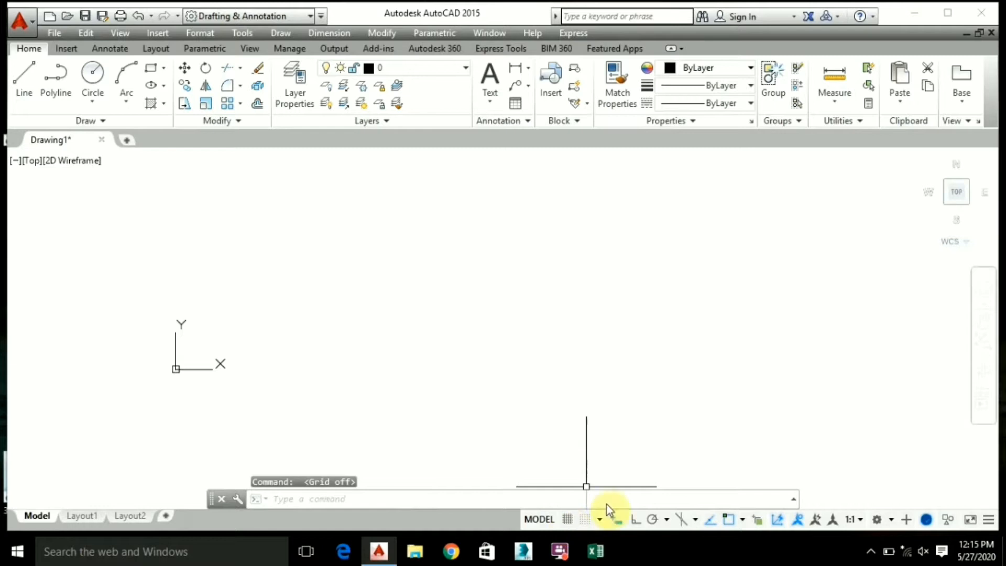
pyautogui.scroll(-2, 430, 321)
pyautogui.moveTo(423, 320); pyautogui.dragTo(722, 262, button='middle')
pyautogui.click(314, 219)
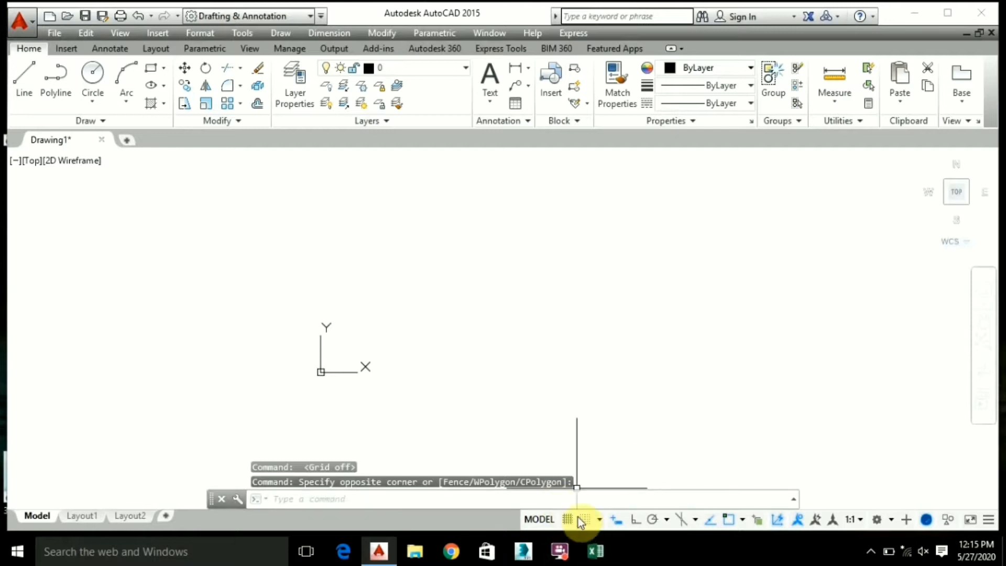
# Step: View the Layout1 paper space, dismissing the Page Setup Manager without changes, and return to model space
pyautogui.click(533, 520)
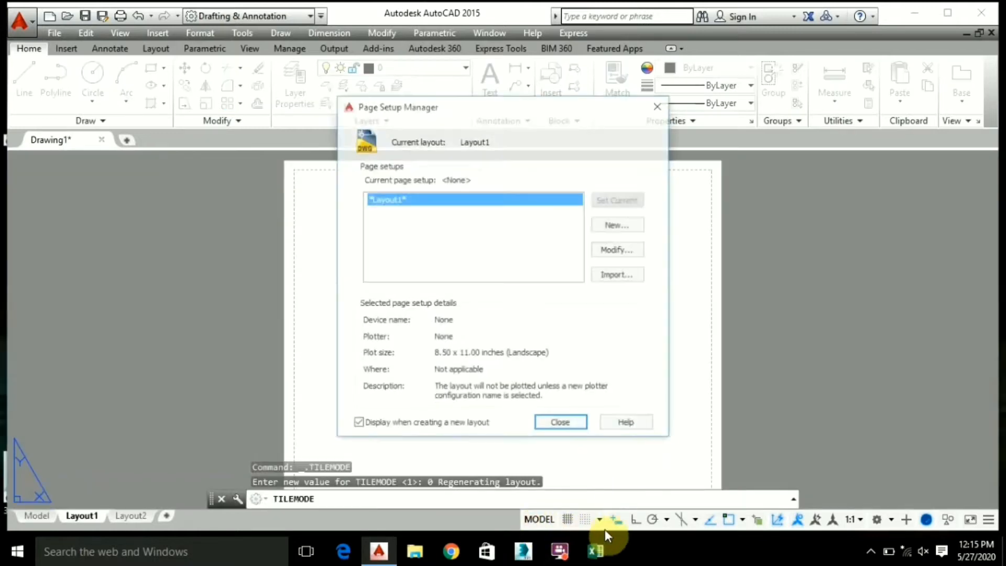
pyautogui.click(660, 105)
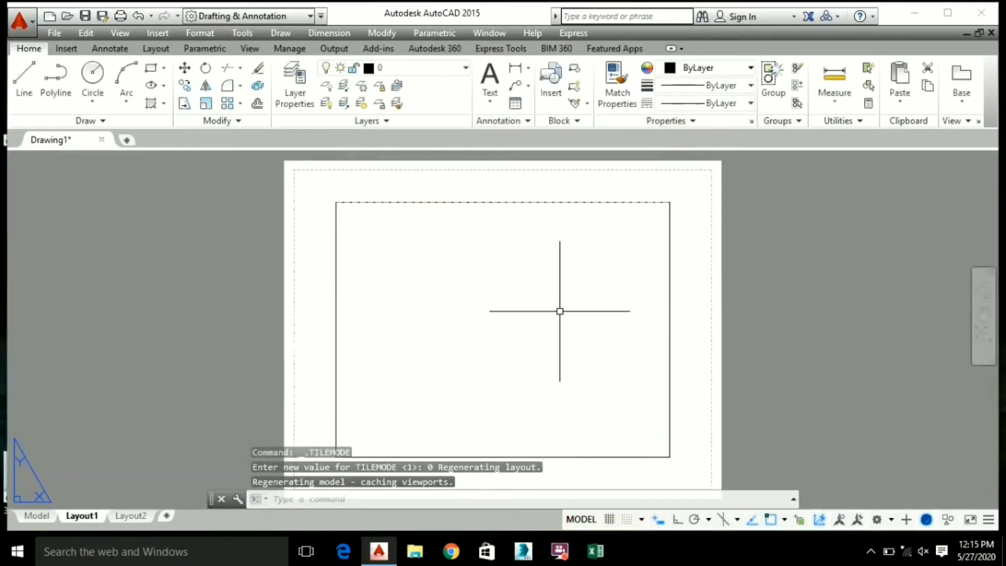
pyautogui.click(37, 516)
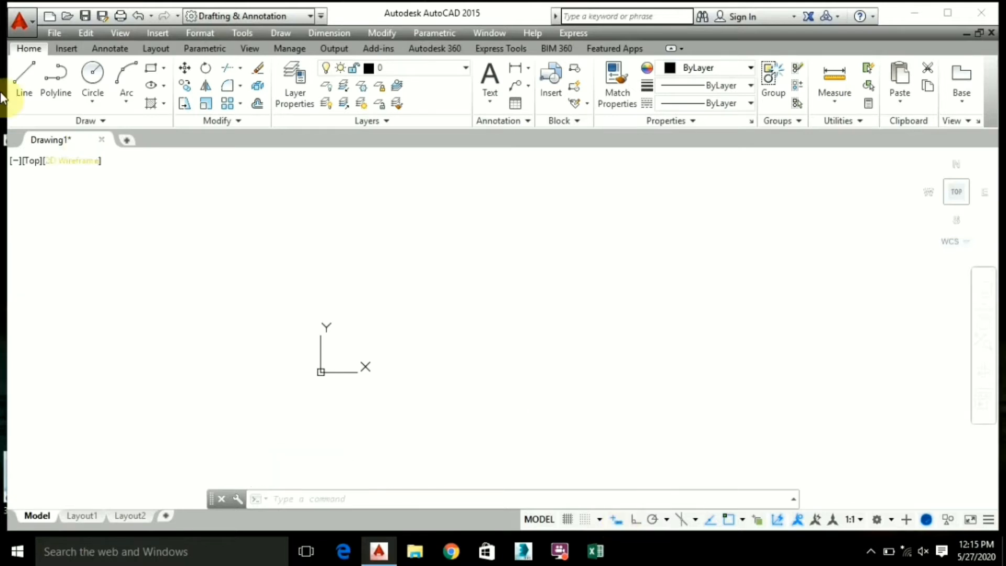
# Step: Draw a closed triangle of three lines, starting at coordinates 25,30 and ending back at that point
pyautogui.click(25, 77)
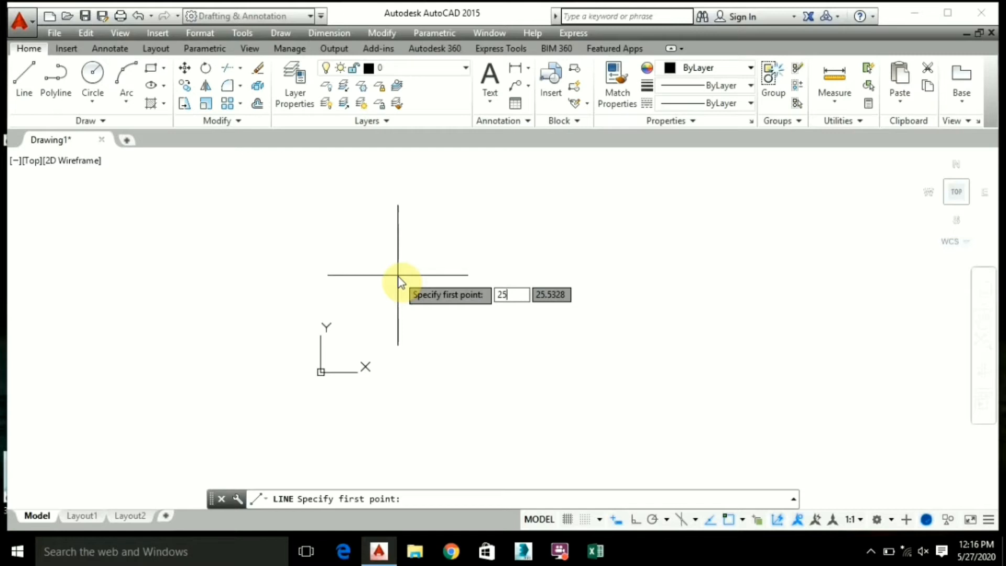
pyautogui.press('Tab')
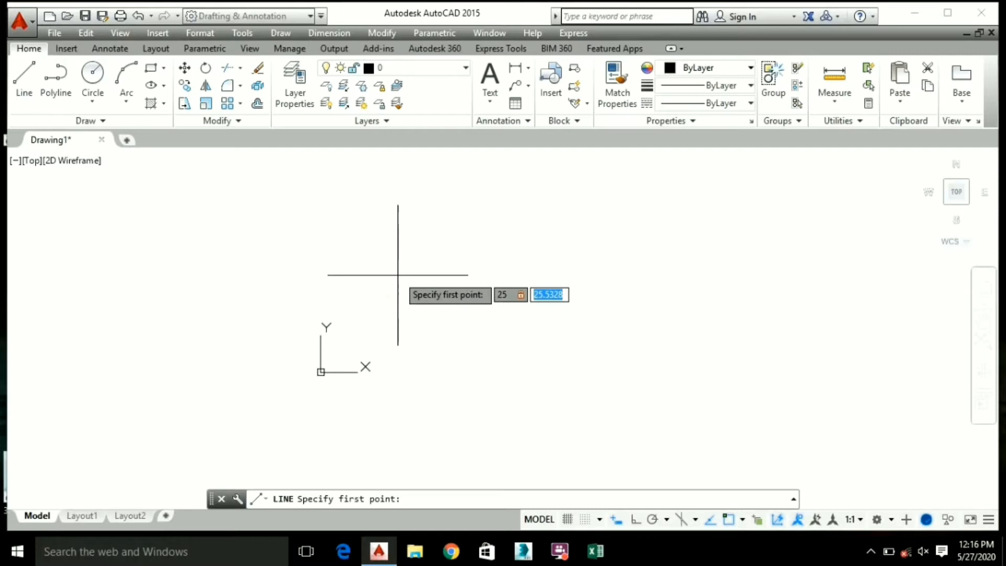
pyautogui.write('30')
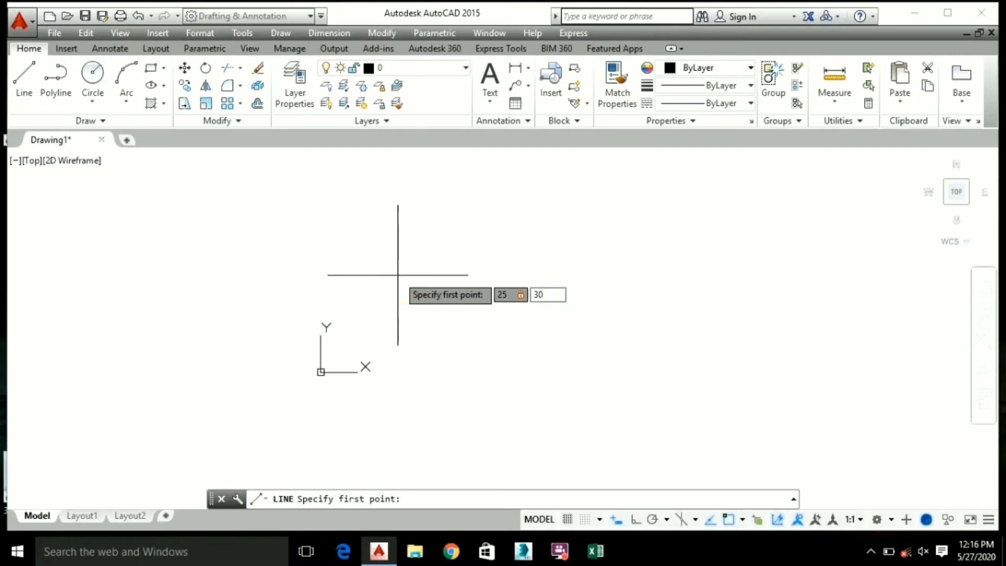
pyautogui.press('Return')
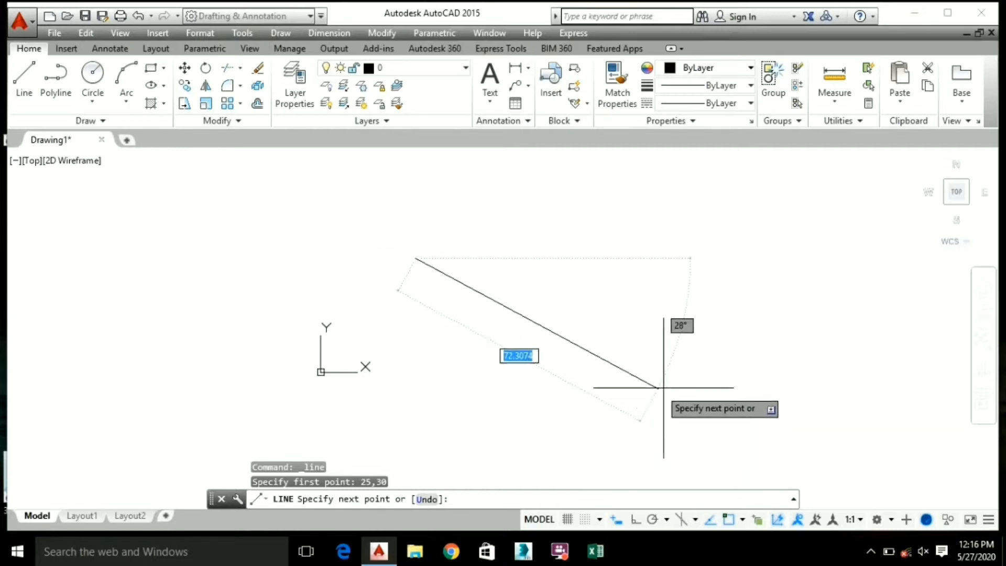
pyautogui.click(697, 396)
pyautogui.click(697, 283)
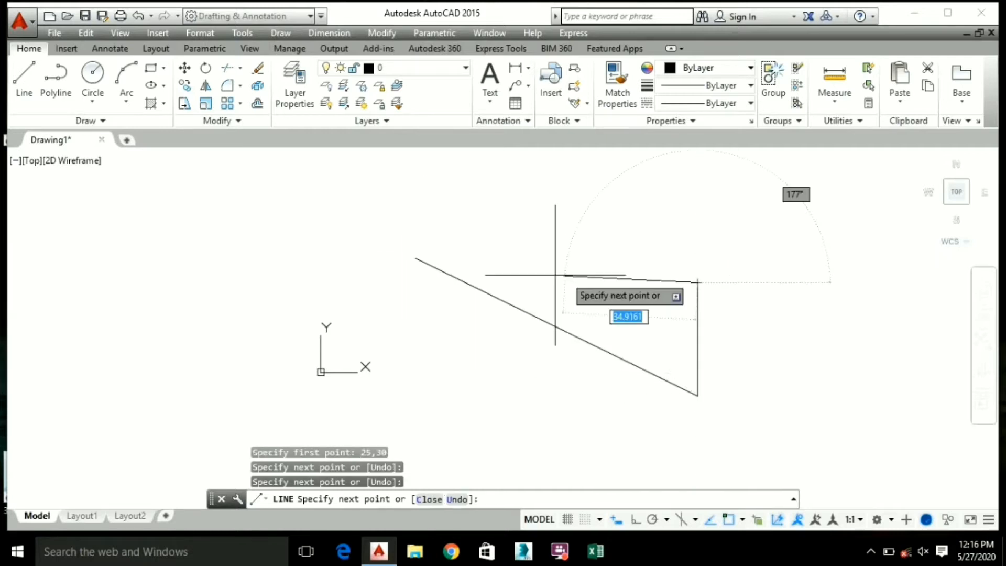
pyautogui.click(415, 259)
pyautogui.press('Escape')
# Step: Erase all three lines of the triangle
pyautogui.scroll(-2, 742, 337)
pyautogui.click(749, 396)
pyautogui.click(236, 169)
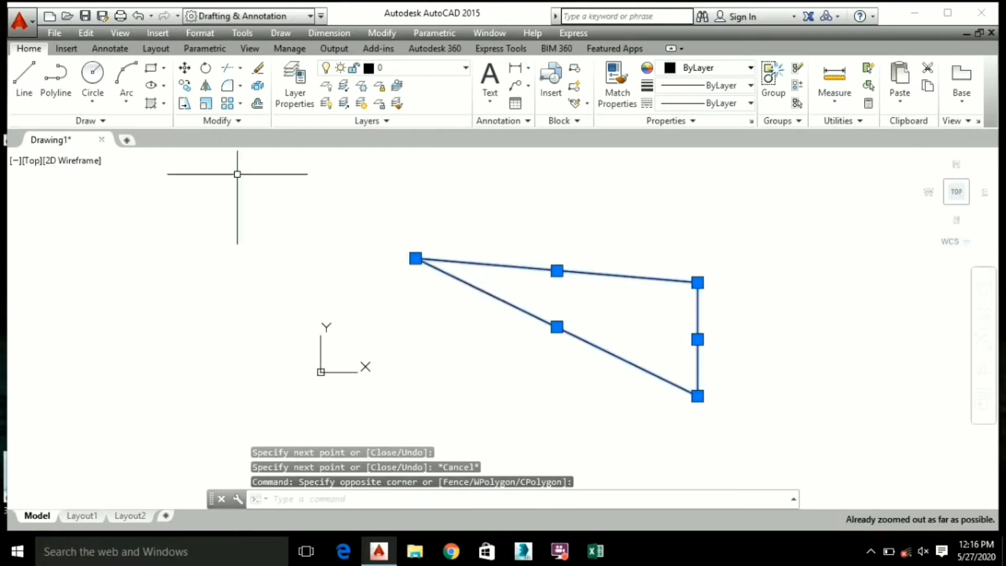
pyautogui.press('Delete')
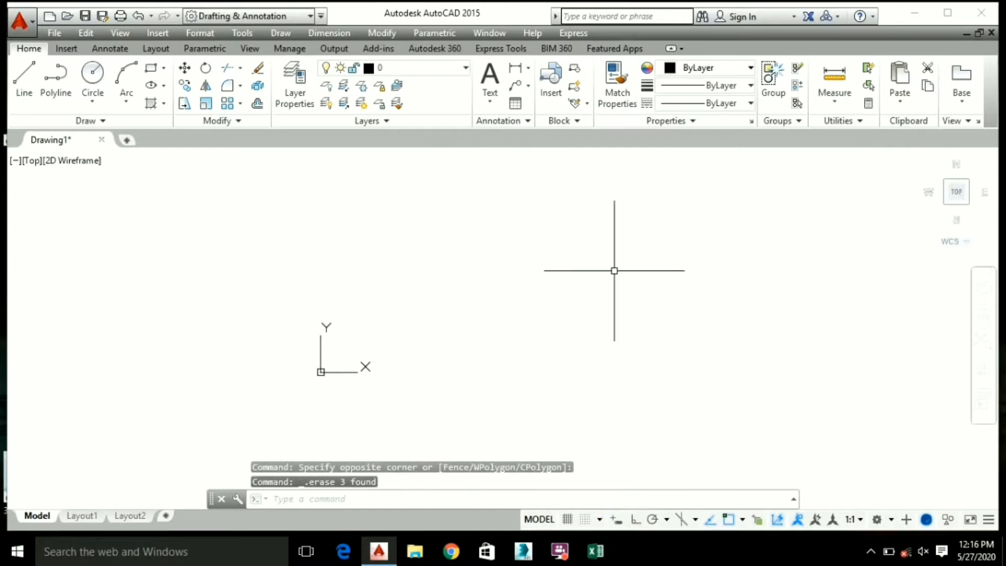
pyautogui.click(24, 78)
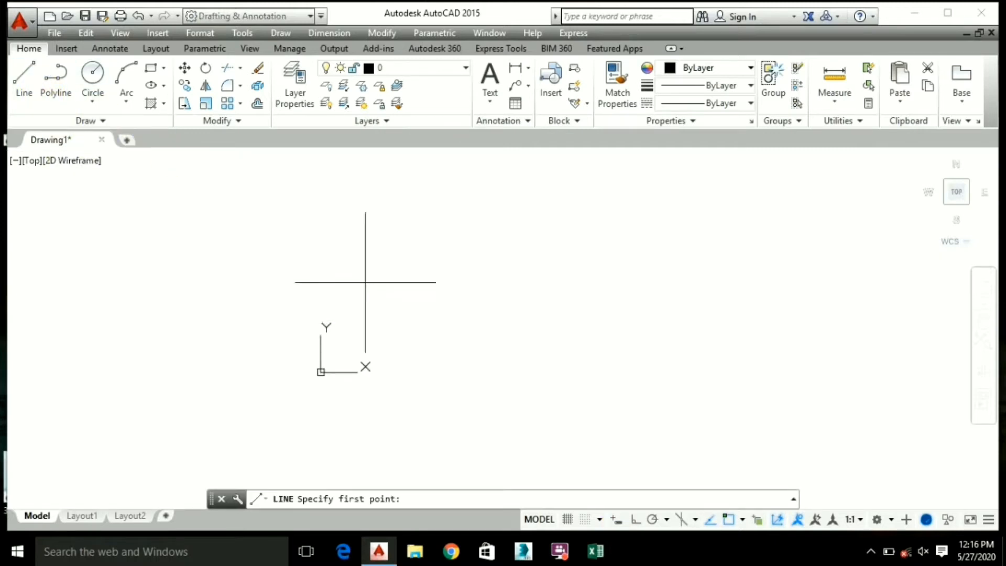
pyautogui.click(412, 239)
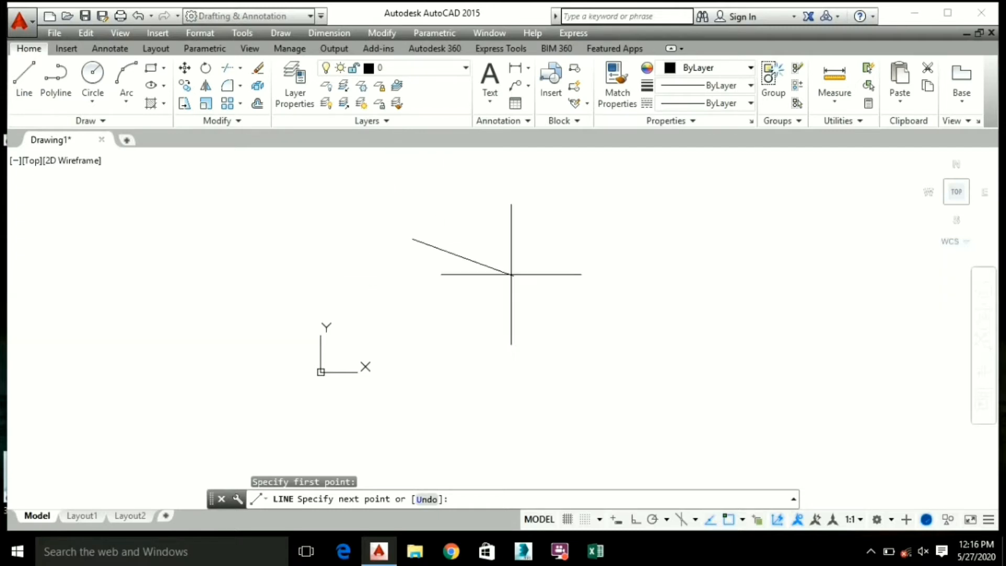
pyautogui.press('Escape')
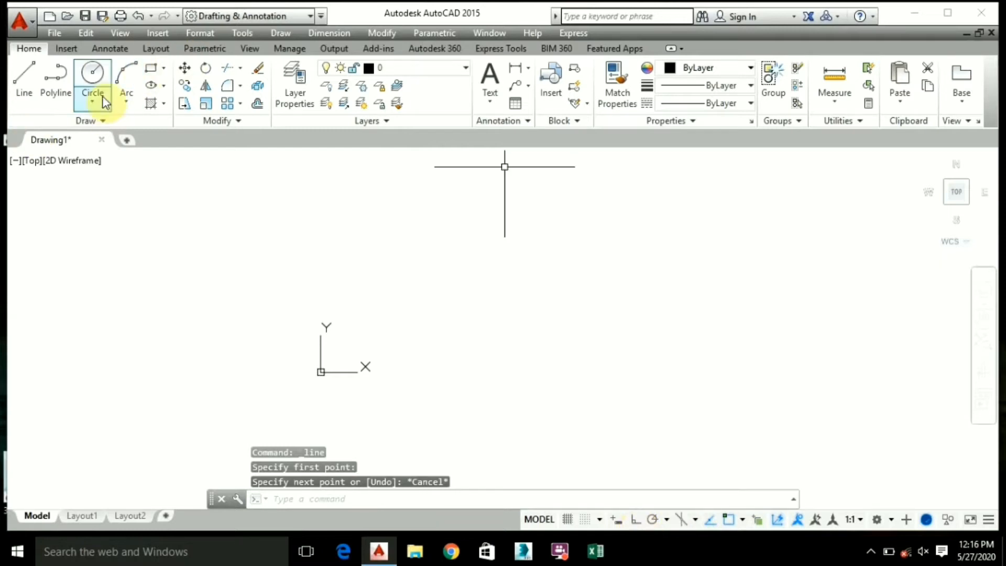
pyautogui.click(24, 84)
pyautogui.click(306, 303)
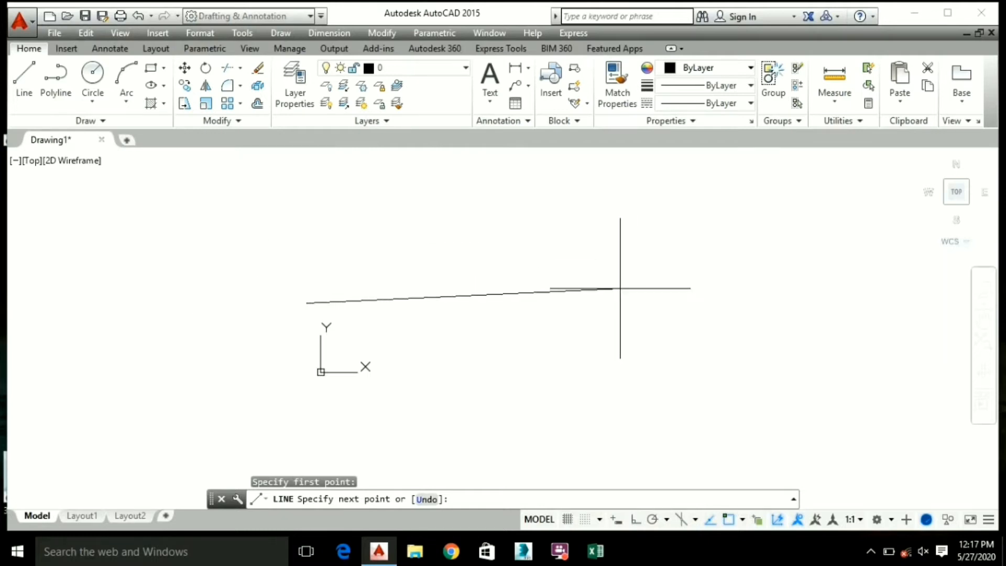
pyautogui.press('Escape')
# Step: With Ortho on, draw a connected chain of ten horizontal and vertical line segments to the right of the origin
pyautogui.click(23, 78)
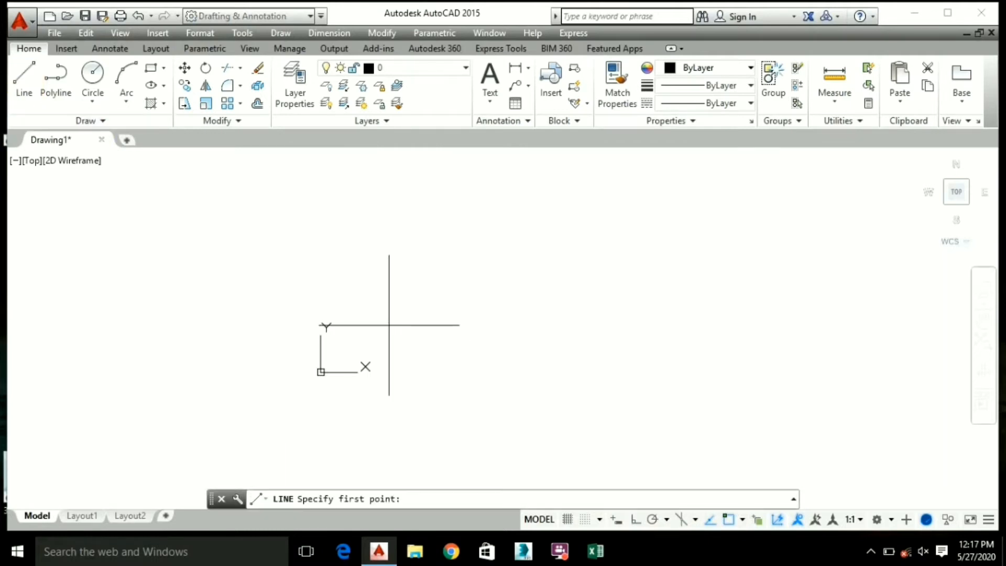
pyautogui.click(389, 325)
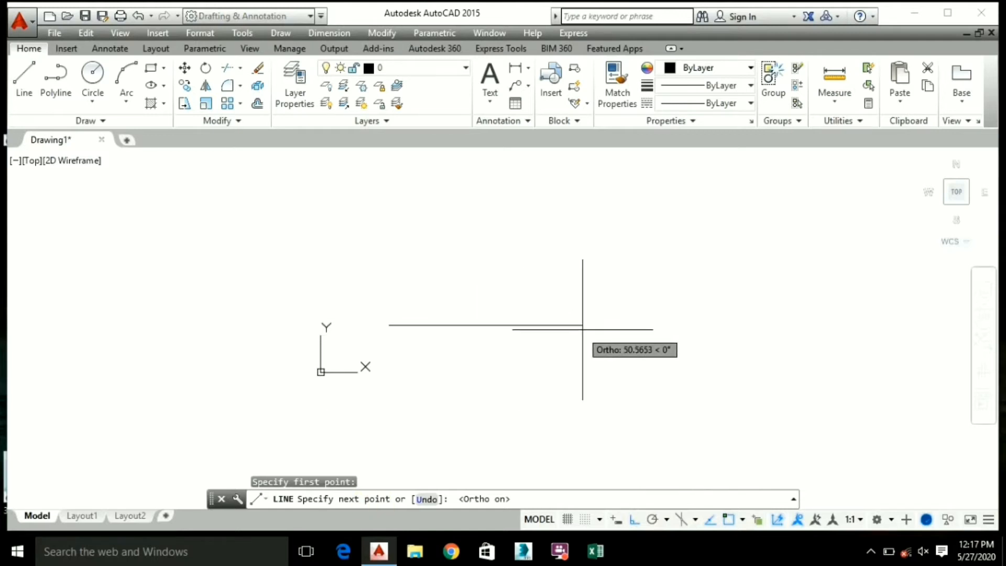
pyautogui.click(669, 332)
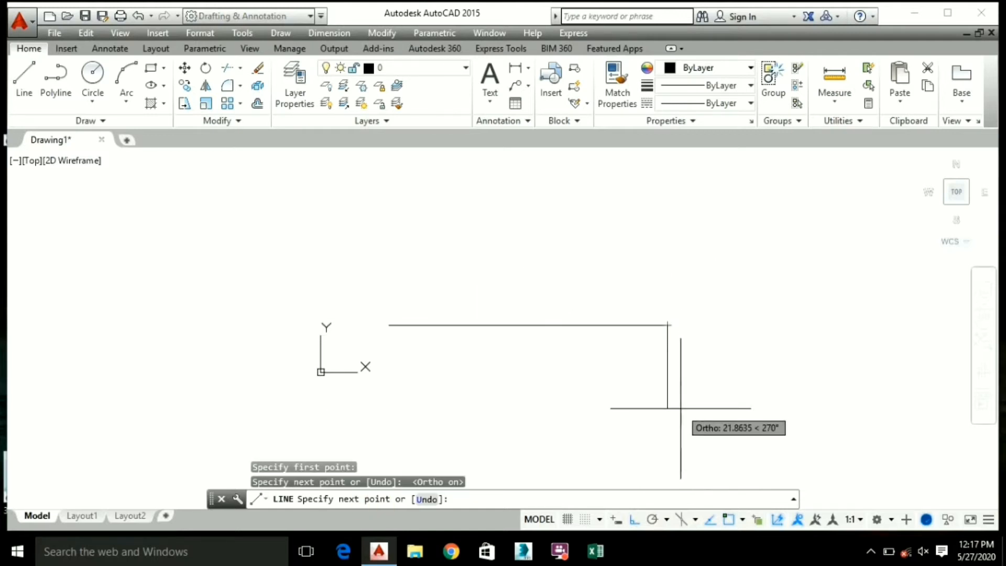
pyautogui.click(681, 409)
pyautogui.click(590, 408)
pyautogui.click(587, 347)
pyautogui.click(522, 347)
pyautogui.click(522, 471)
pyautogui.click(703, 462)
pyautogui.click(703, 245)
pyautogui.click(817, 244)
pyautogui.click(818, 392)
pyautogui.press('Escape')
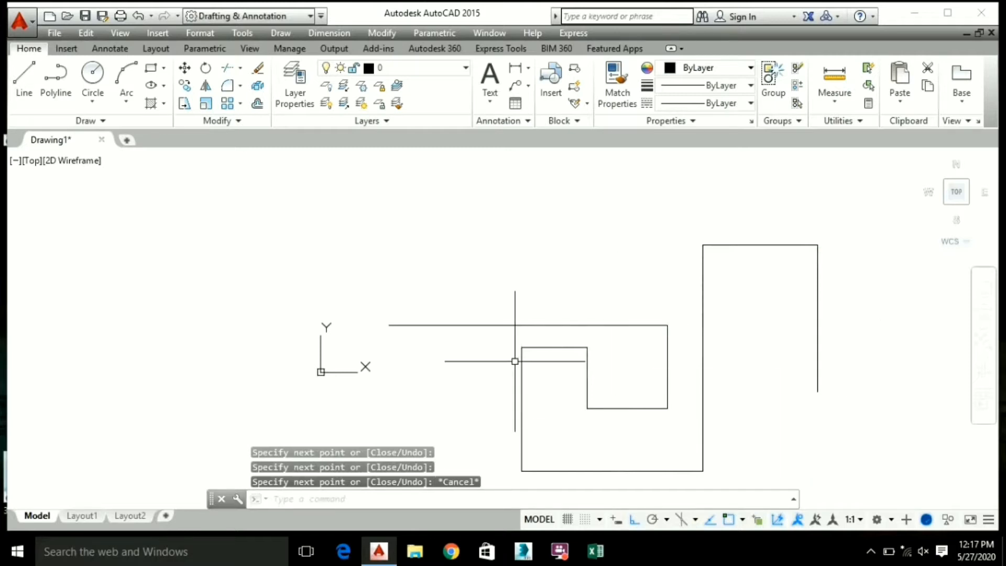
# Step: Erase the entire chain of orthogonal line segments
pyautogui.moveTo(615, 326); pyautogui.dragTo(640, 260, button='middle')
pyautogui.click(925, 436)
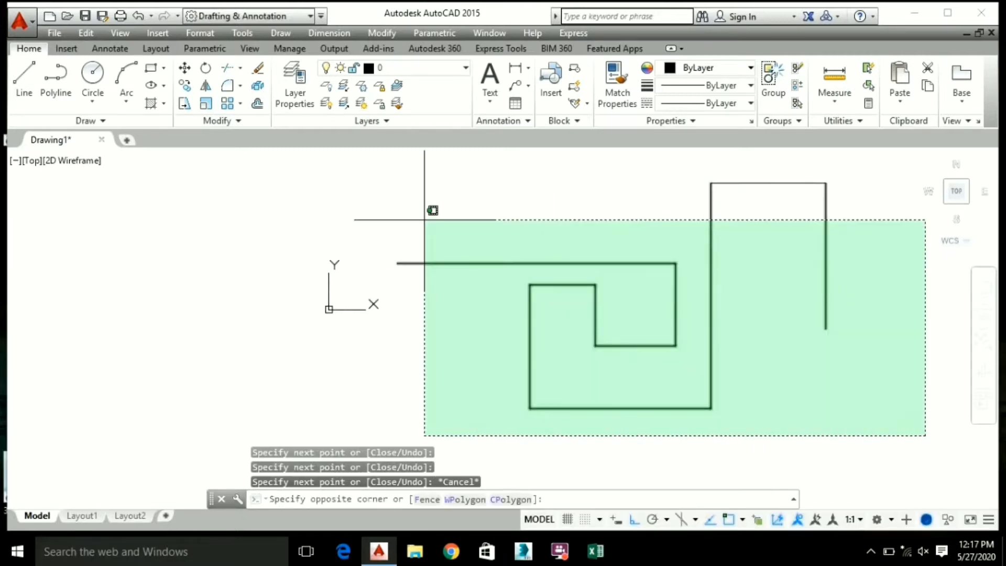
pyautogui.click(377, 157)
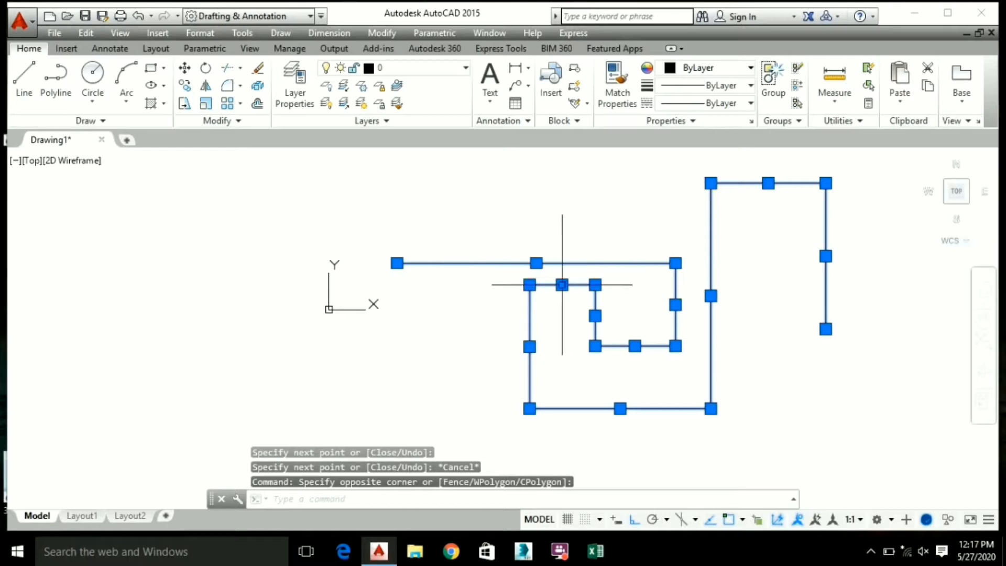
pyautogui.press('Delete')
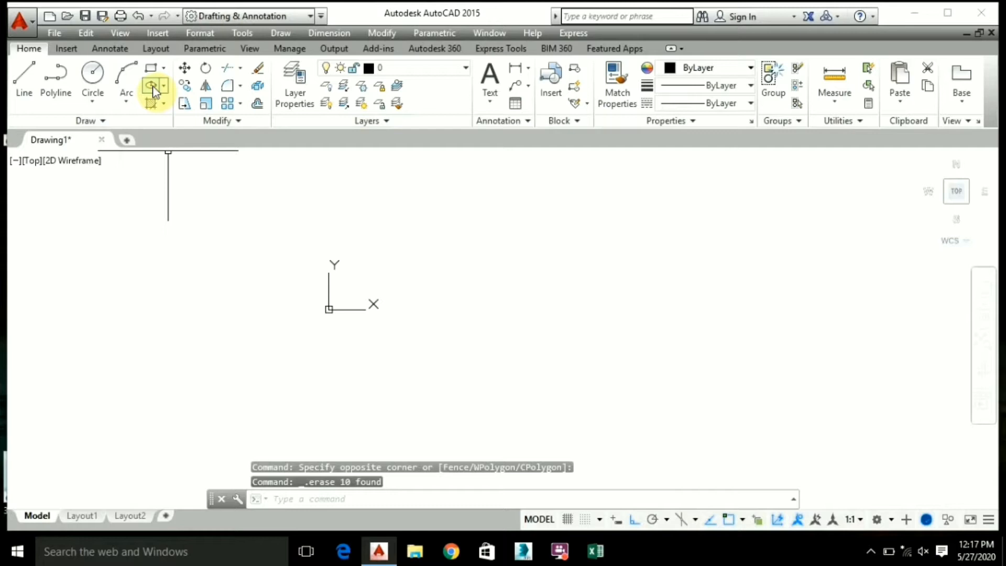
# Step: Draw a wide rectangle by two opposite corners to the right of the origin
pyautogui.click(151, 68)
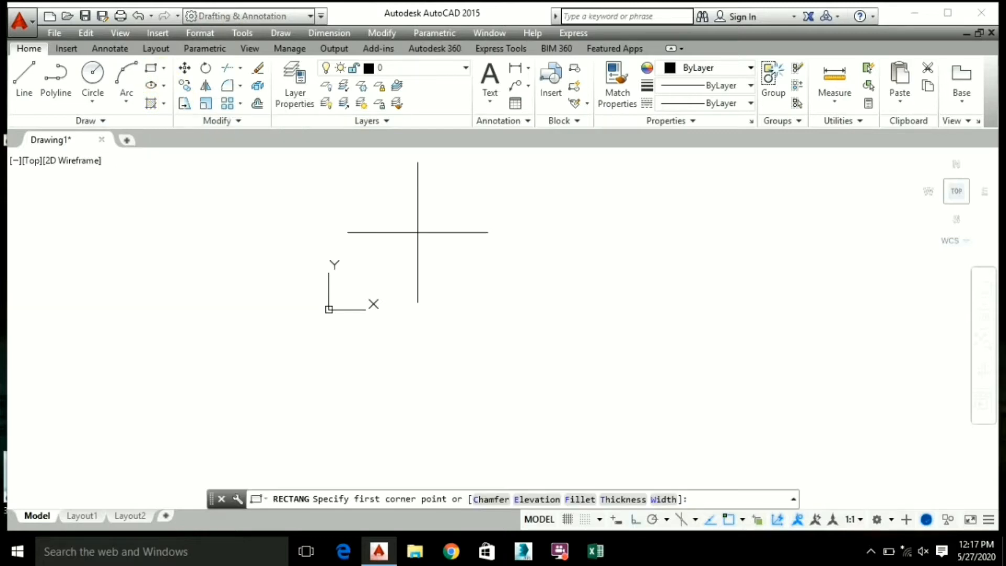
pyautogui.click(417, 233)
pyautogui.click(758, 391)
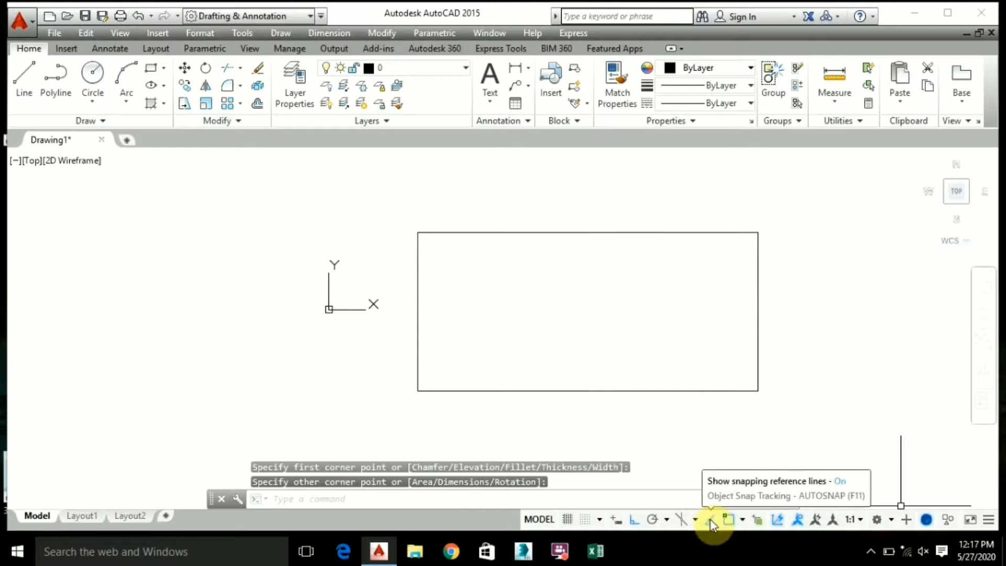
# Step: With Object Snap Tracking, draw a vertical line about 21 units long from inside the rectangle to its bottom edge's midpoint
pyautogui.click(26, 81)
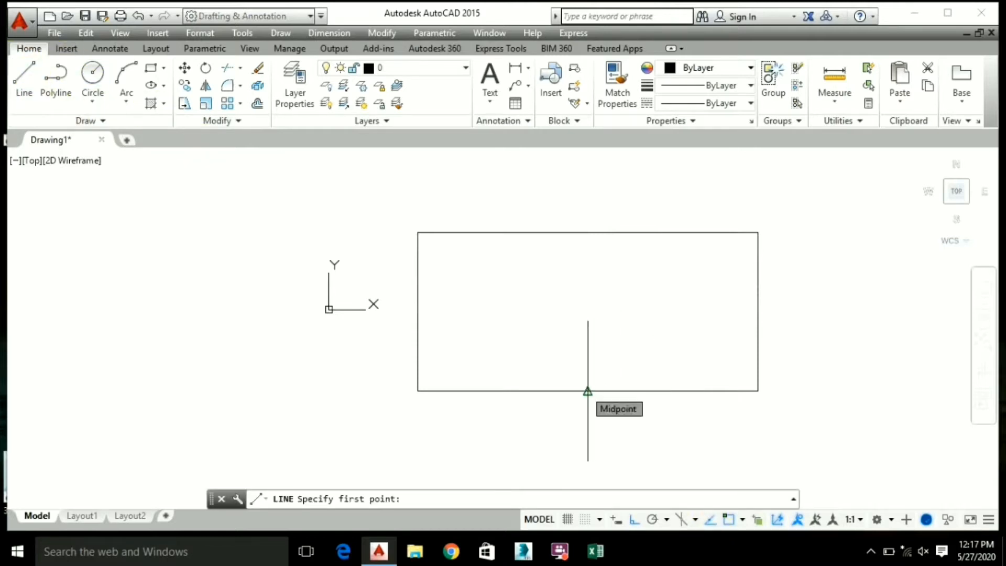
pyautogui.click(712, 522)
pyautogui.click(711, 521)
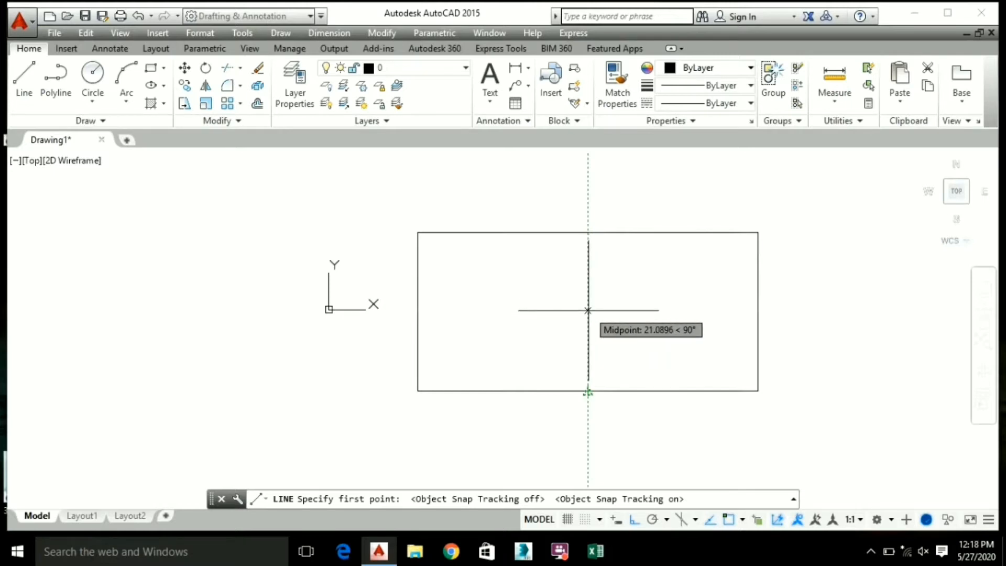
pyautogui.click(588, 310)
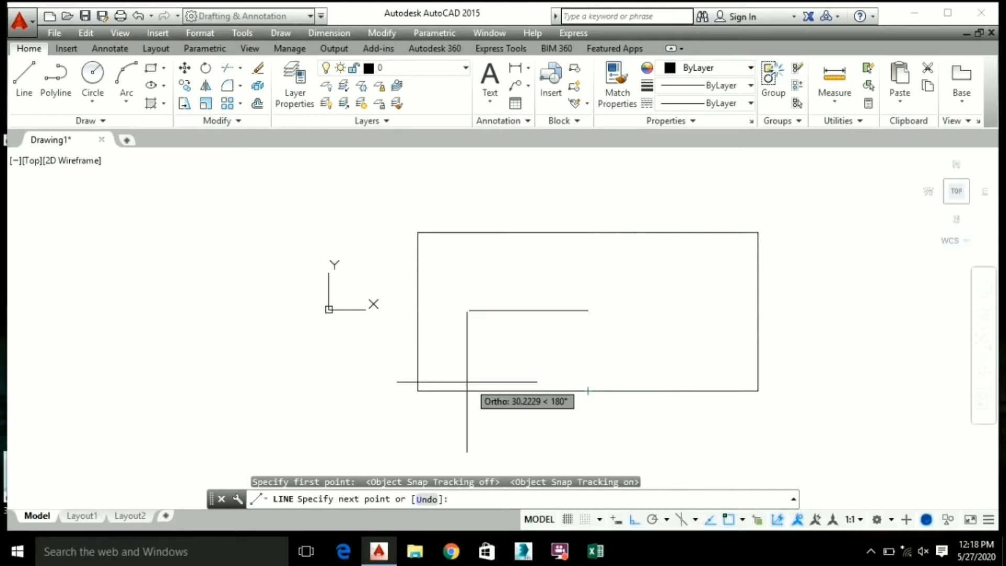
pyautogui.click(589, 391)
pyautogui.press('Escape')
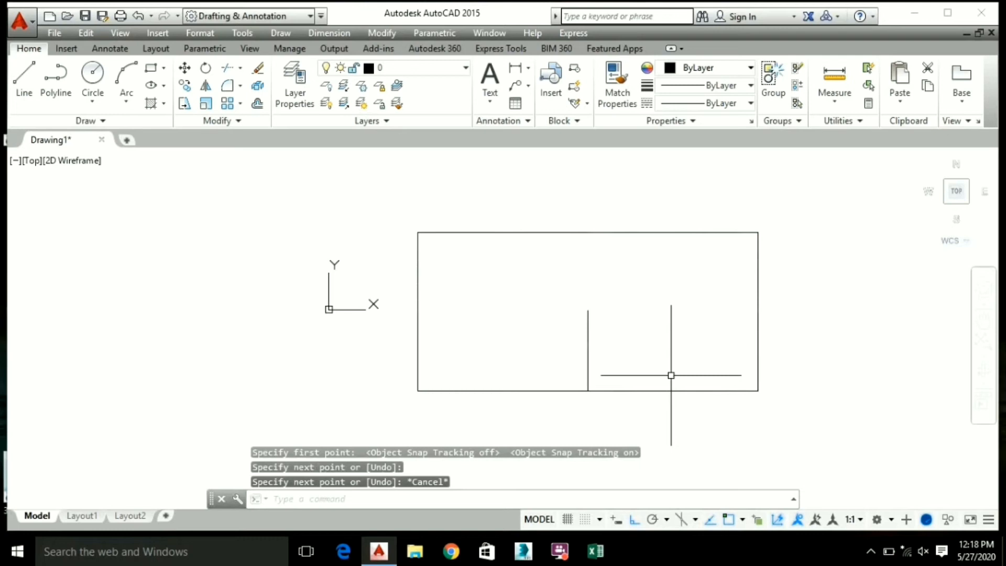
# Step: Erase the vertical line inside the rectangle and turn object snap back on
pyautogui.click(672, 375)
pyautogui.click(530, 292)
pyautogui.press('Delete')
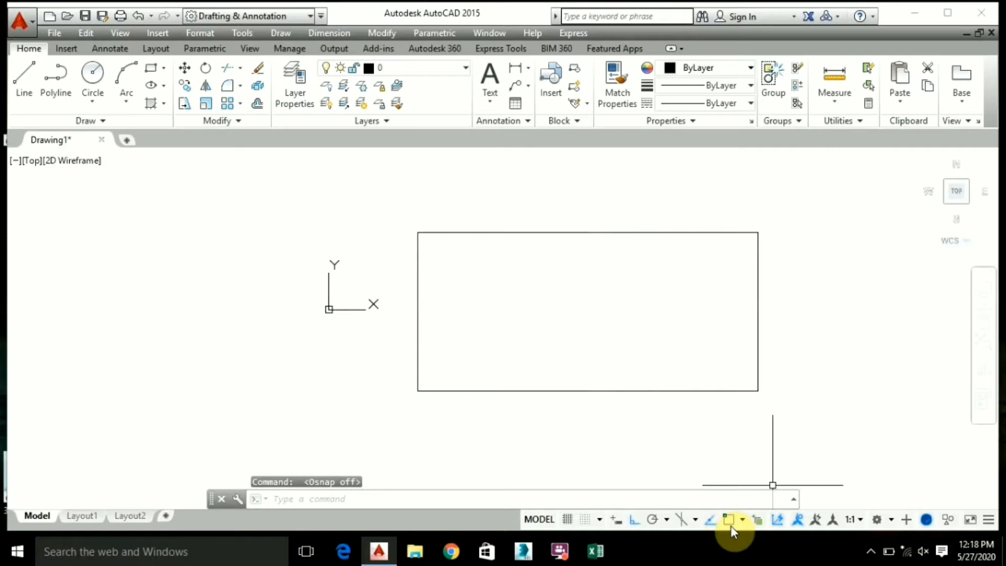
pyautogui.click(729, 520)
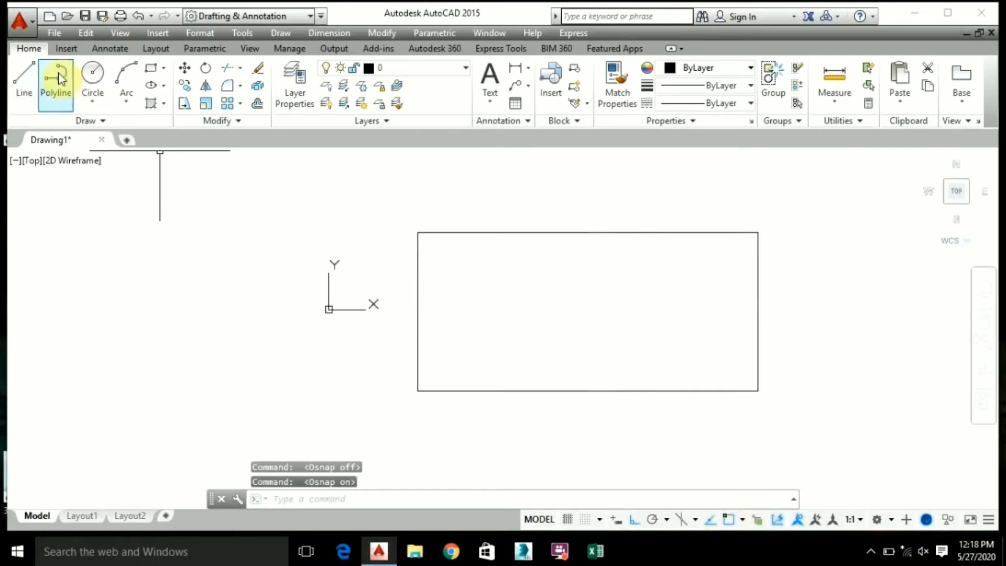
# Step: Draw a circle by centre and radius to the left of the origin, away from the rectangle
pyautogui.click(25, 79)
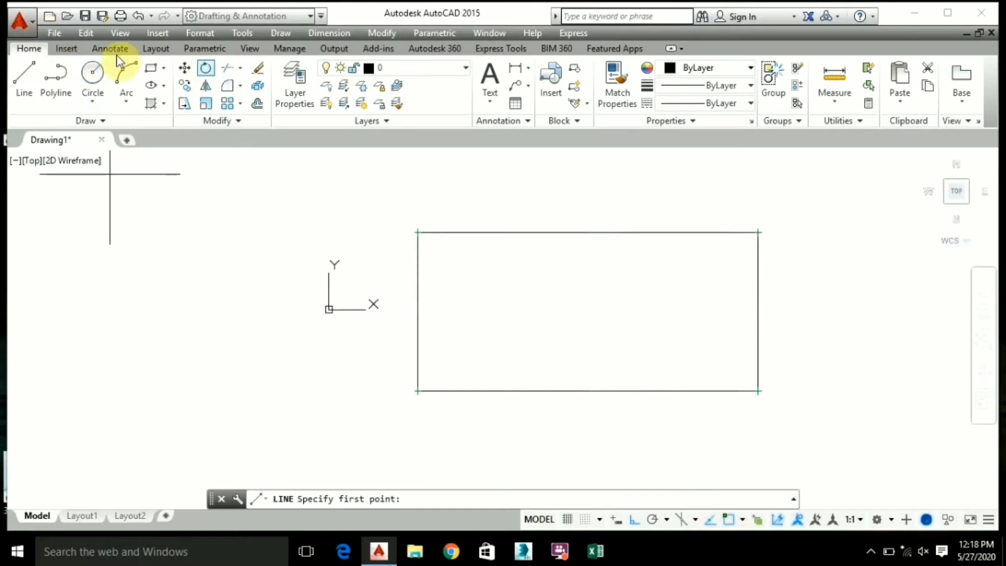
pyautogui.click(96, 70)
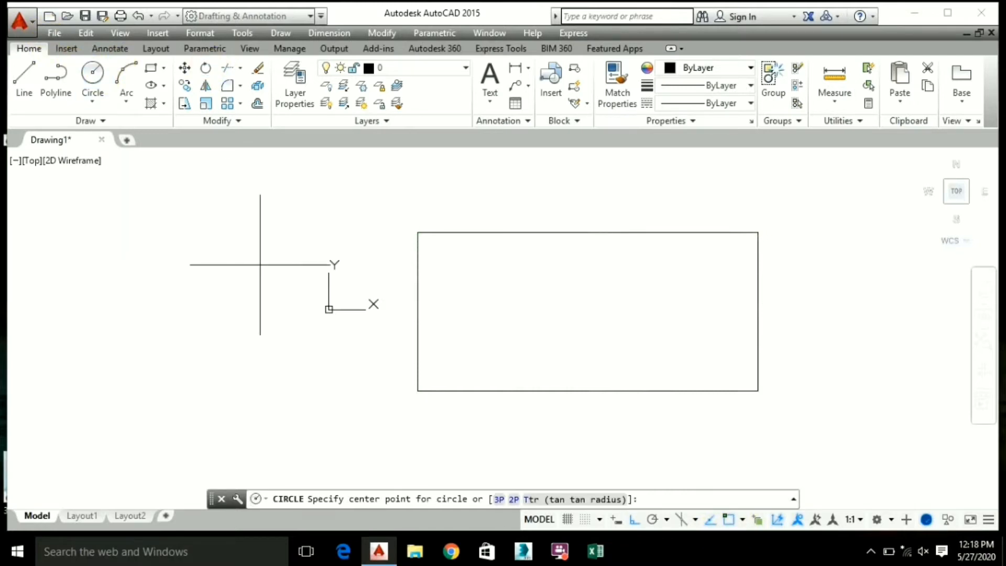
pyautogui.click(91, 76)
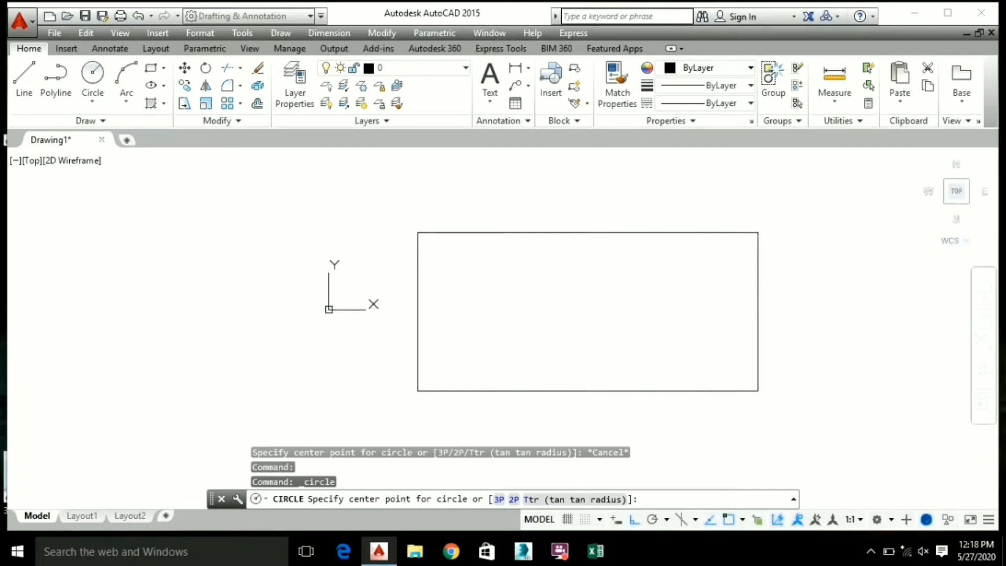
pyautogui.click(145, 269)
pyautogui.click(224, 313)
pyautogui.moveTo(190, 276); pyautogui.dragTo(272, 316, button='middle')
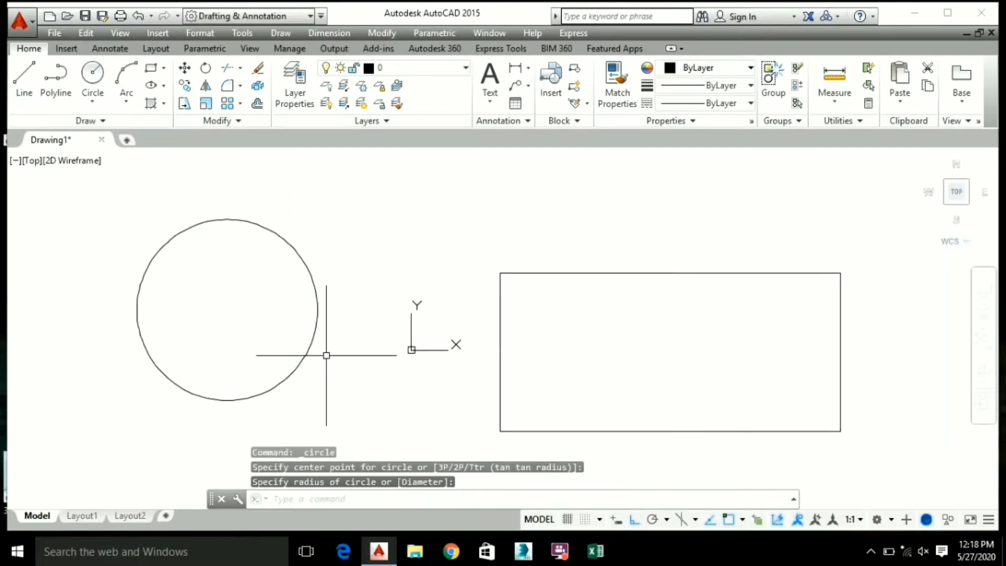
# Step: Start a line and switch object snap and Object Snap Tracking off and back on to compare the snap markers
pyautogui.click(25, 74)
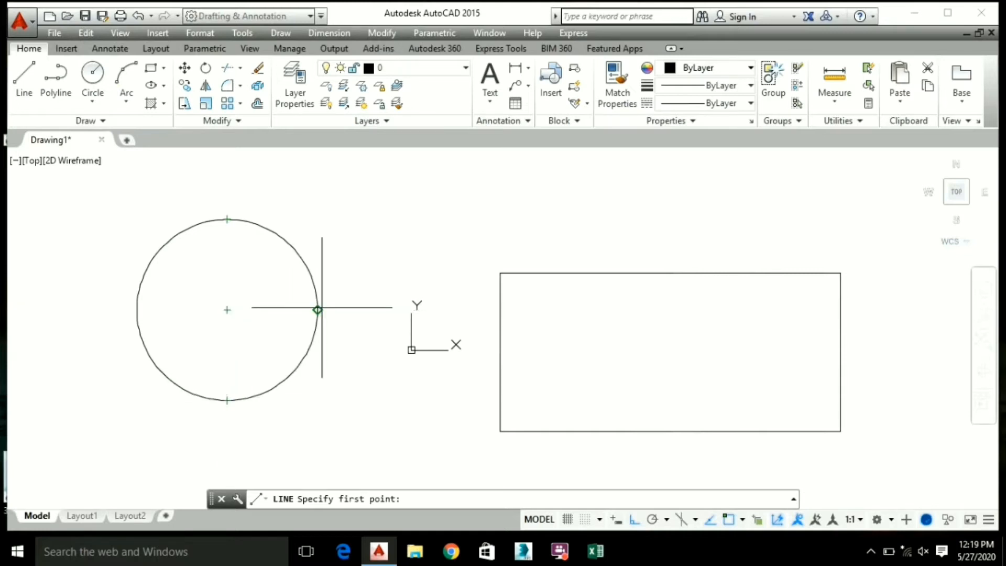
pyautogui.click(729, 521)
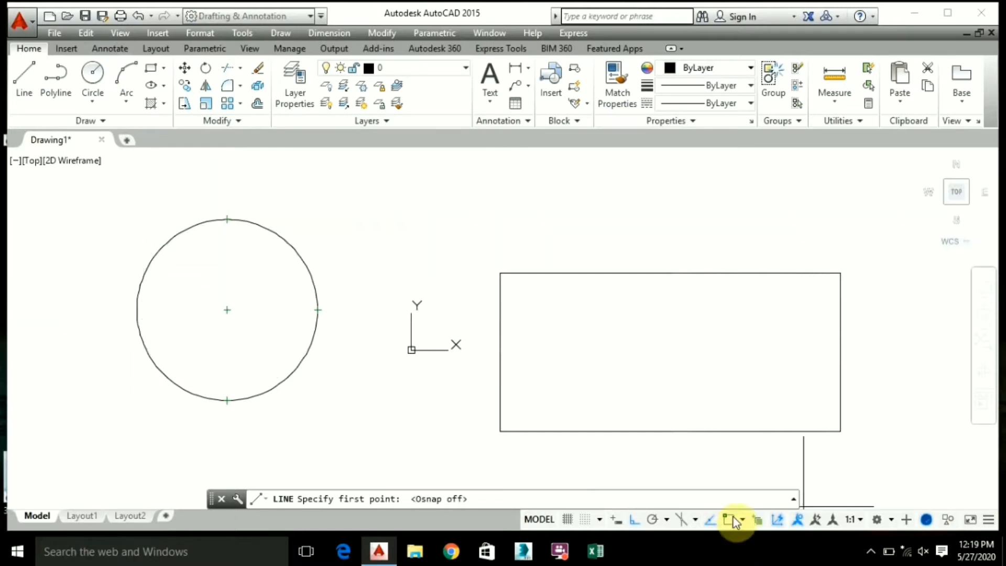
pyautogui.click(713, 521)
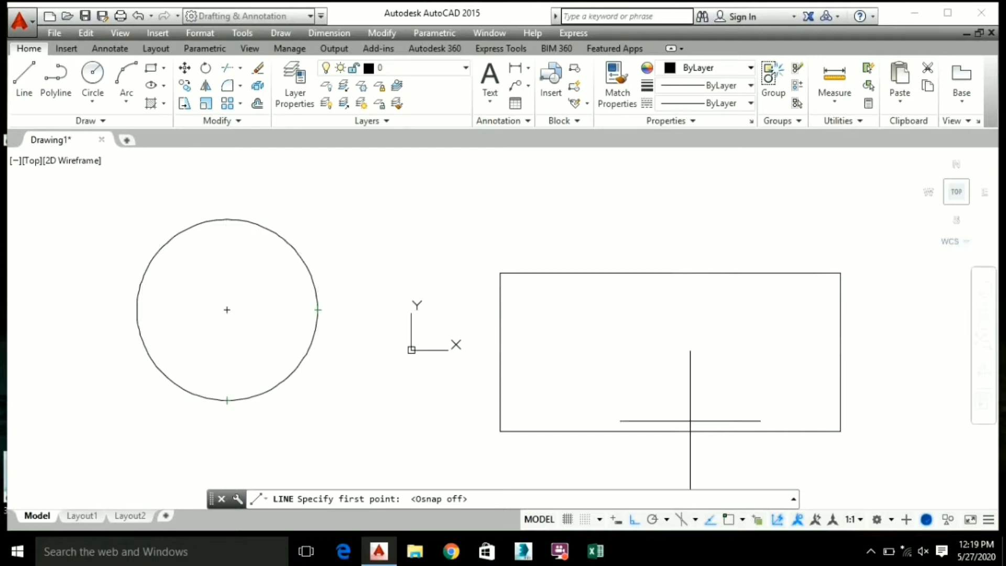
pyautogui.click(708, 523)
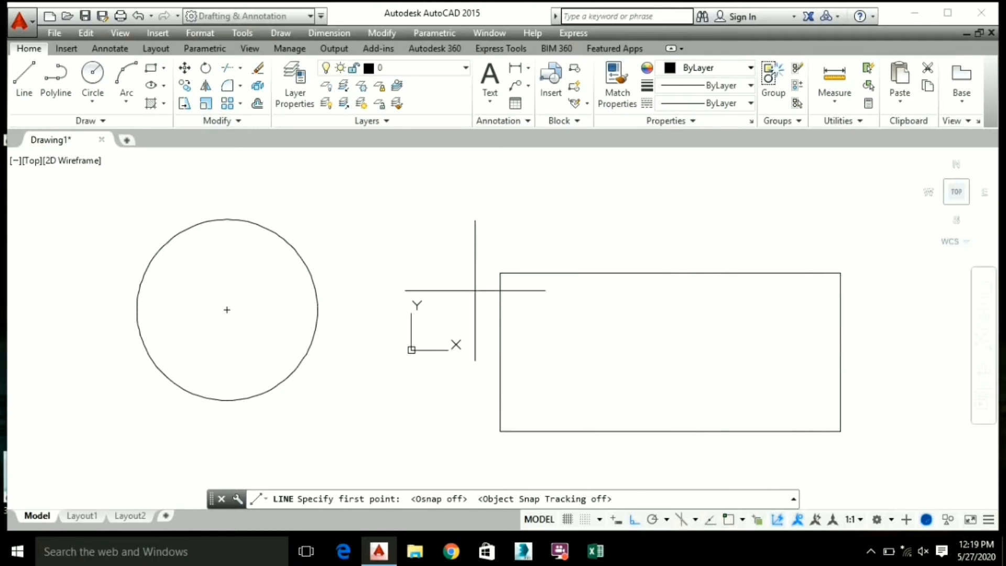
pyautogui.click(734, 521)
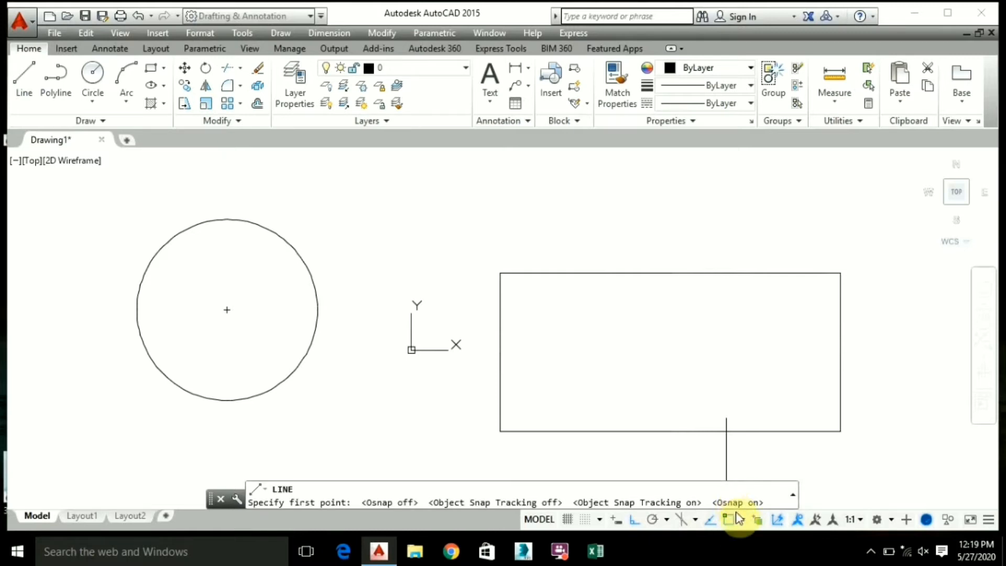
# Step: Check the list of object snap modes, and draw a horizontal line below the circle and rectangle
pyautogui.click(746, 522)
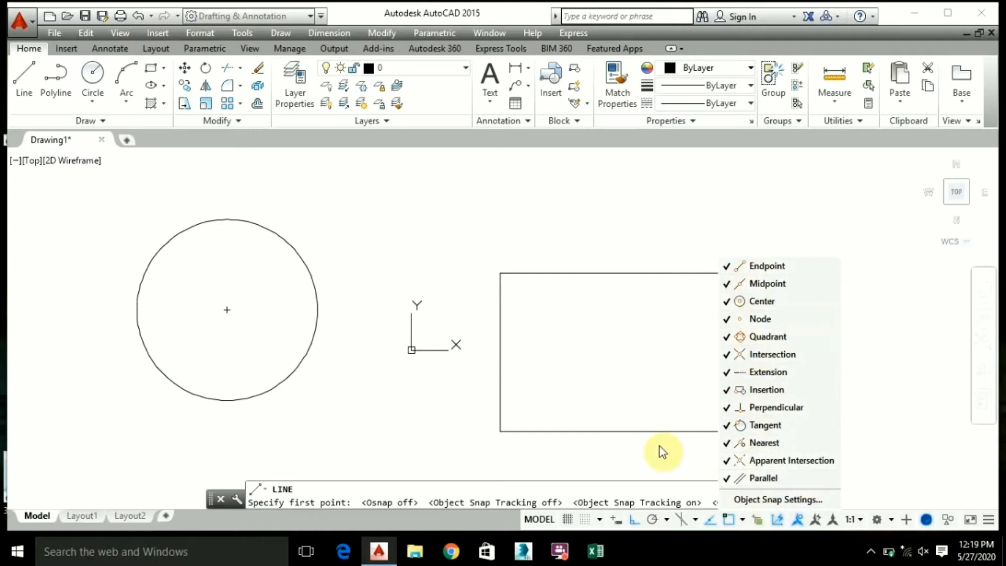
pyautogui.click(663, 460)
pyautogui.click(586, 463)
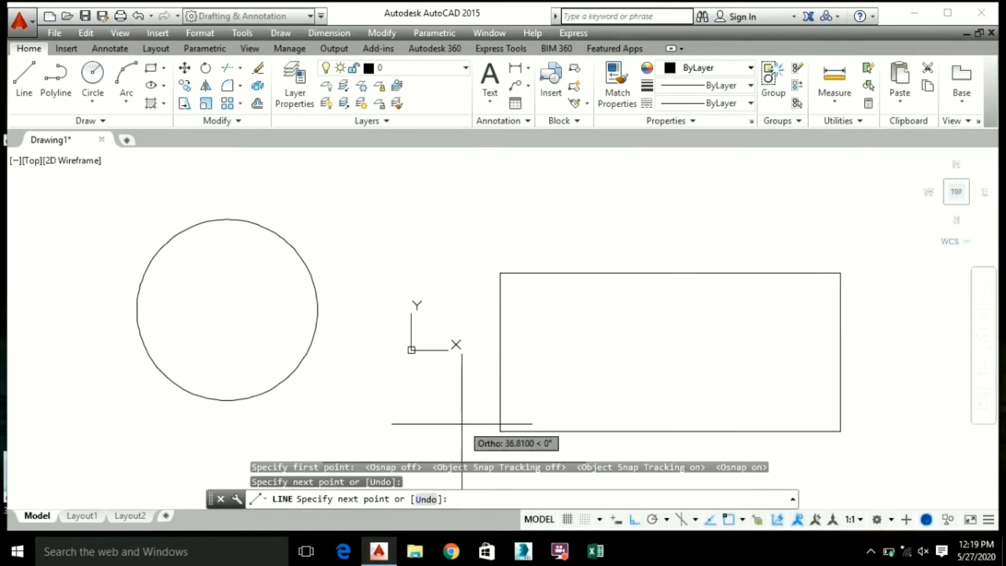
pyautogui.press('Escape')
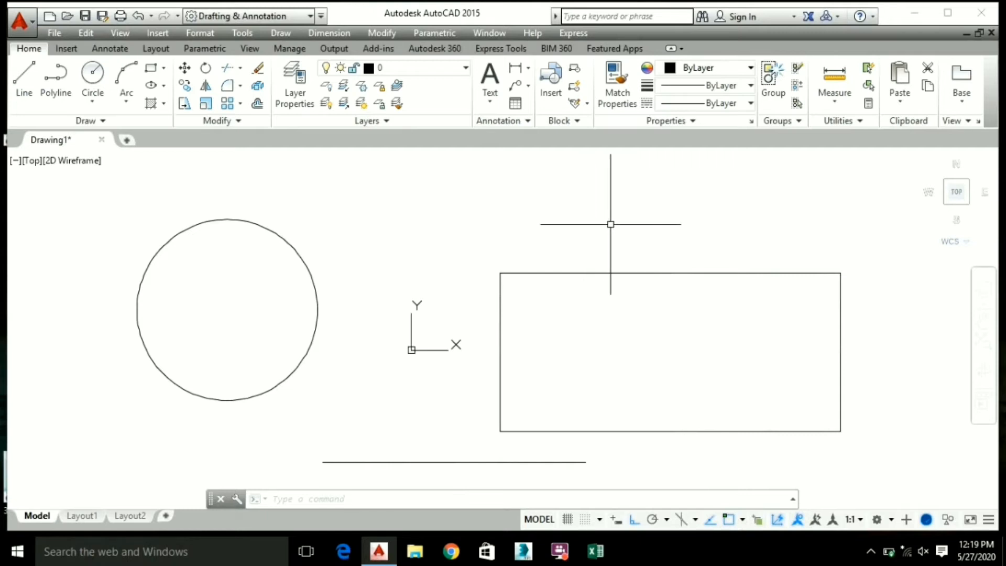
# Step: Erase the circle, the rectangle and the horizontal line together with a crossing selection
pyautogui.scroll(-2, 451, 366)
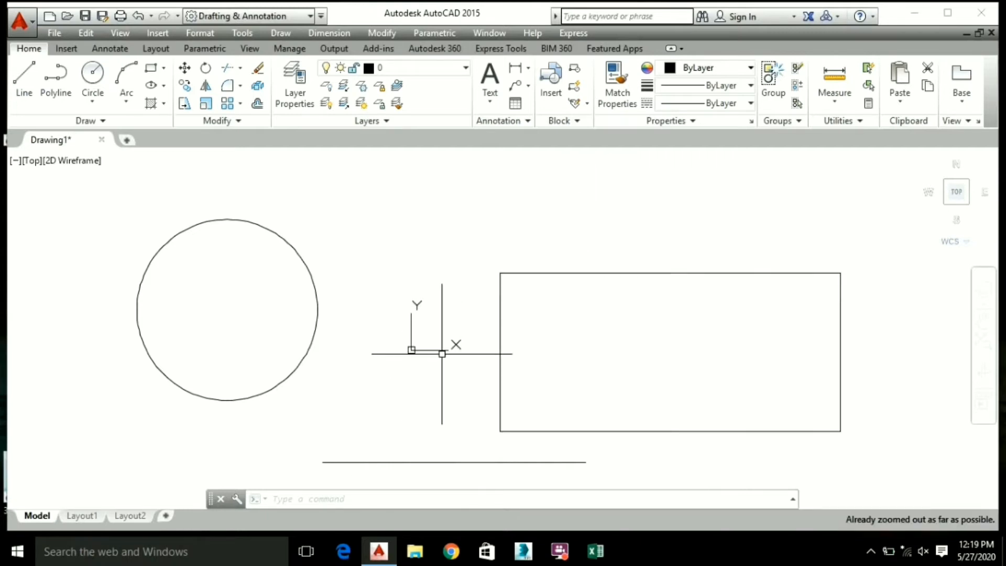
pyautogui.moveTo(440, 387)
pyautogui.mouseDown(button='middle')
pyautogui.moveTo(406, 352)
pyautogui.moveTo(385, 347)
pyautogui.mouseUp(button='middle')
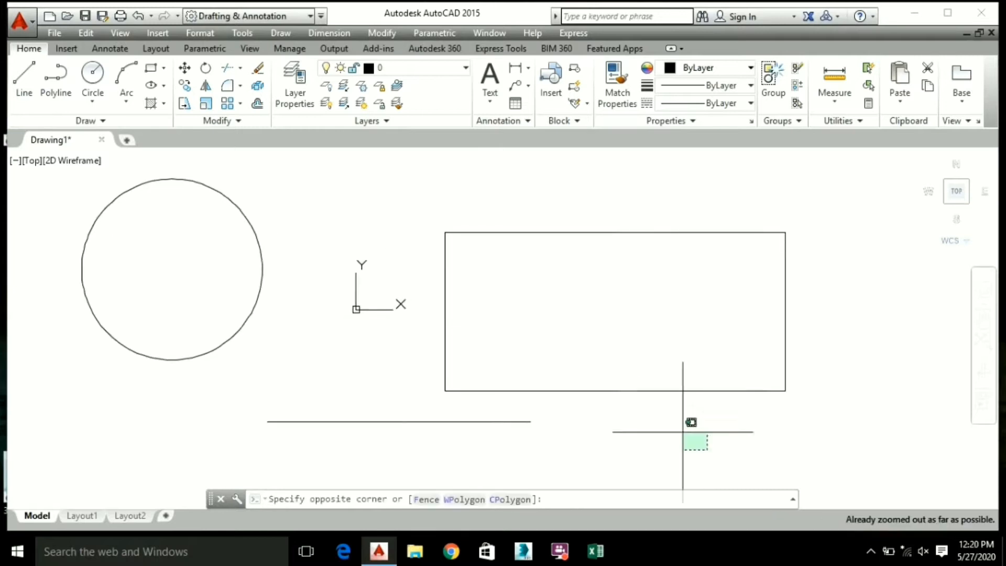
pyautogui.click(707, 448)
pyautogui.click(213, 246)
pyautogui.press('Delete')
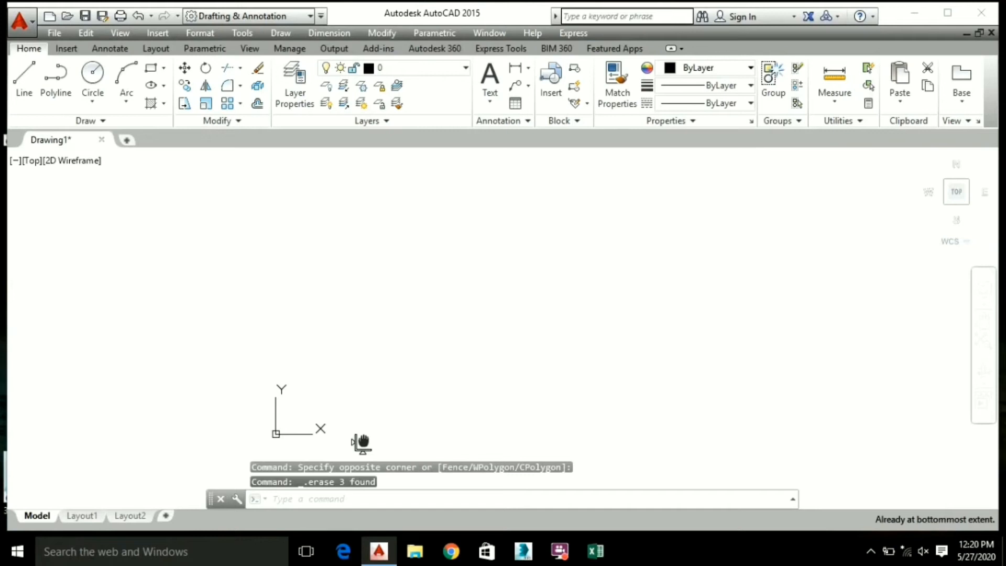
pyautogui.moveTo(363, 442); pyautogui.dragTo(362, 442, button='middle')
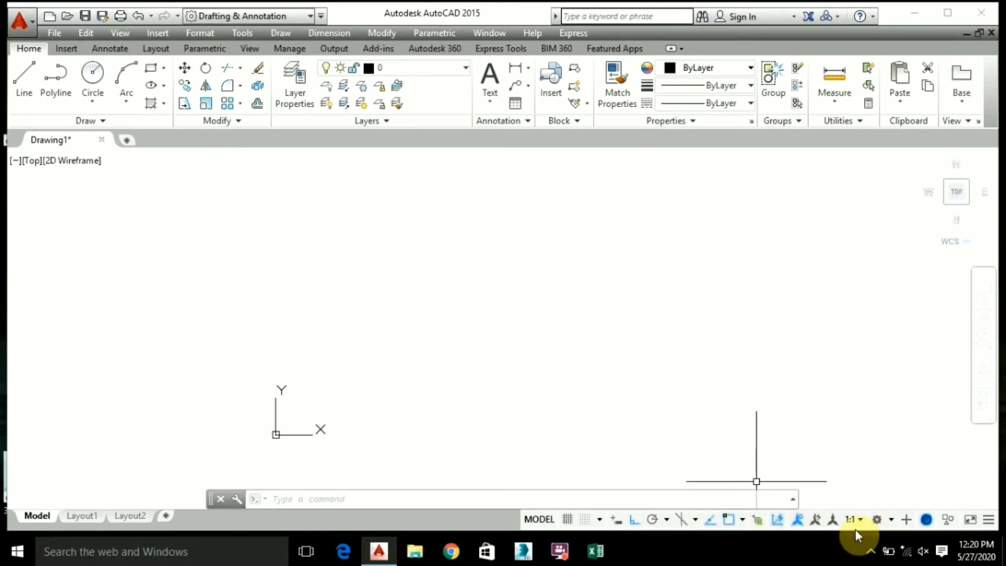
# Step: Examine the list of available workspaces and close it without switching
pyautogui.click(892, 520)
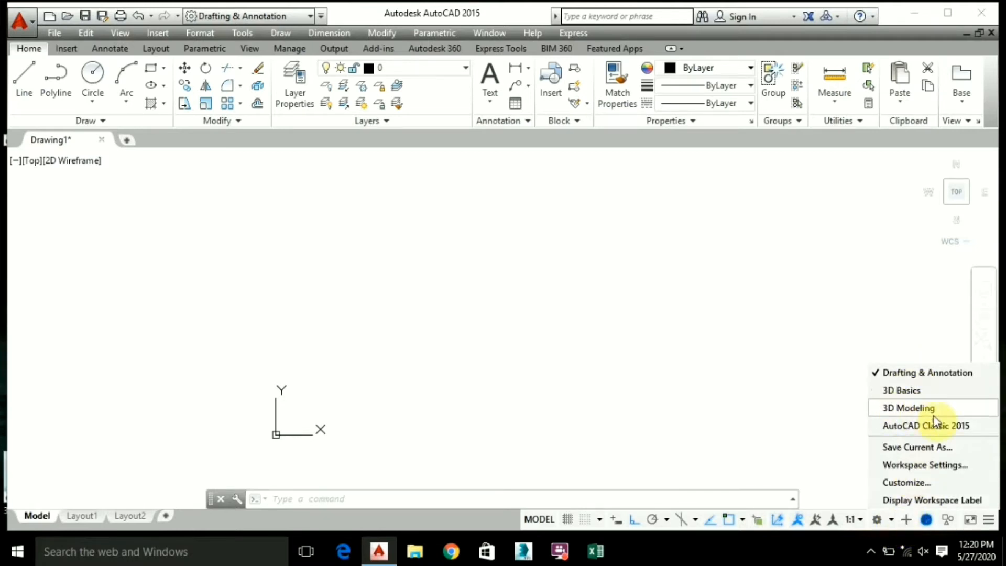
pyautogui.click(782, 413)
pyautogui.click(836, 496)
pyautogui.click(615, 365)
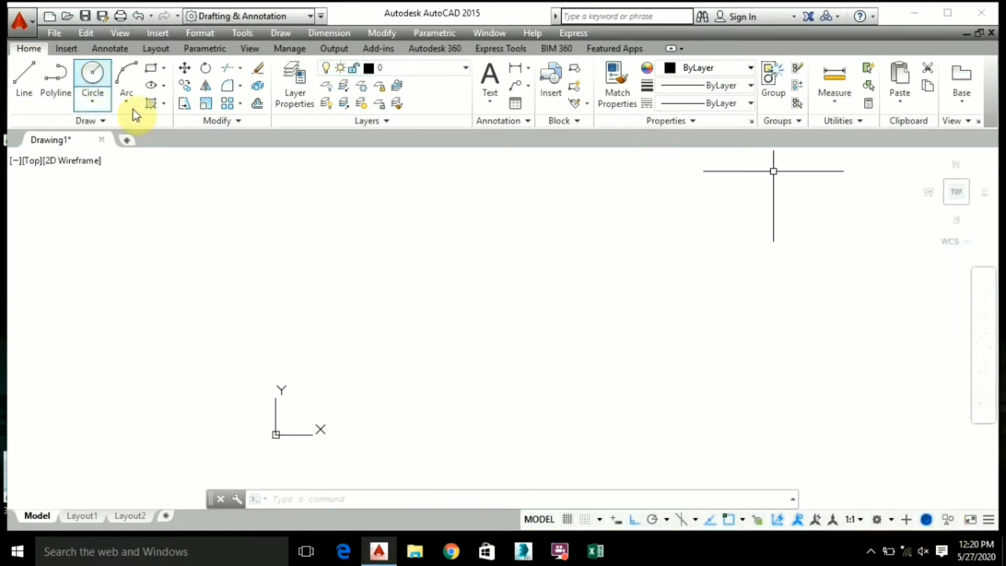
# Step: Draw a circle of about 26.7 radius above and right of the origin, and one of about 9.2 radius centred near its right edge
pyautogui.click(95, 70)
pyautogui.click(436, 278)
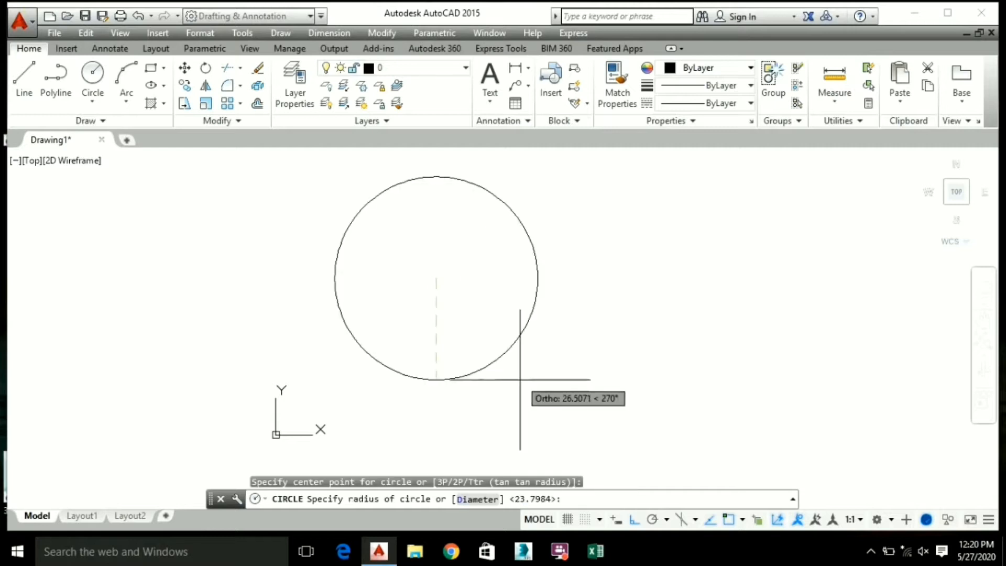
pyautogui.click(507, 362)
pyautogui.click(96, 75)
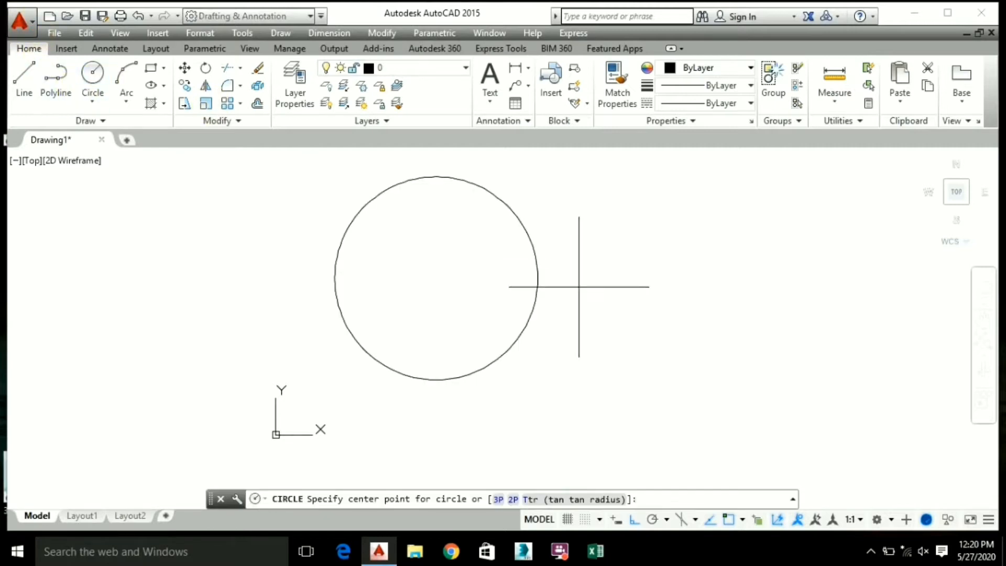
pyautogui.click(538, 270)
pyautogui.click(573, 271)
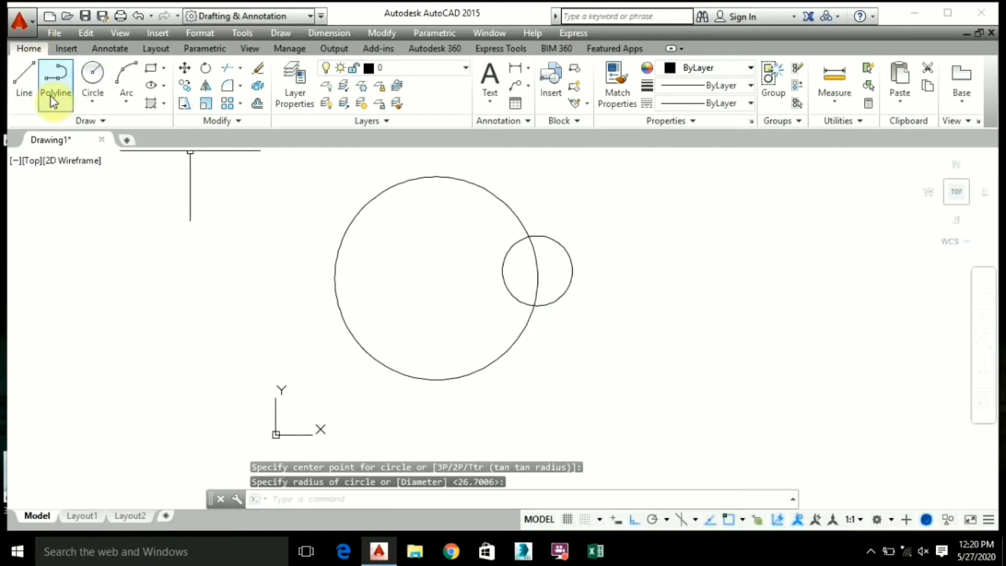
# Step: Draw a circle of about 4.9 radius centred on the small circle's left edge, and a larger circle overlapping the big circle's left side
pyautogui.click(96, 75)
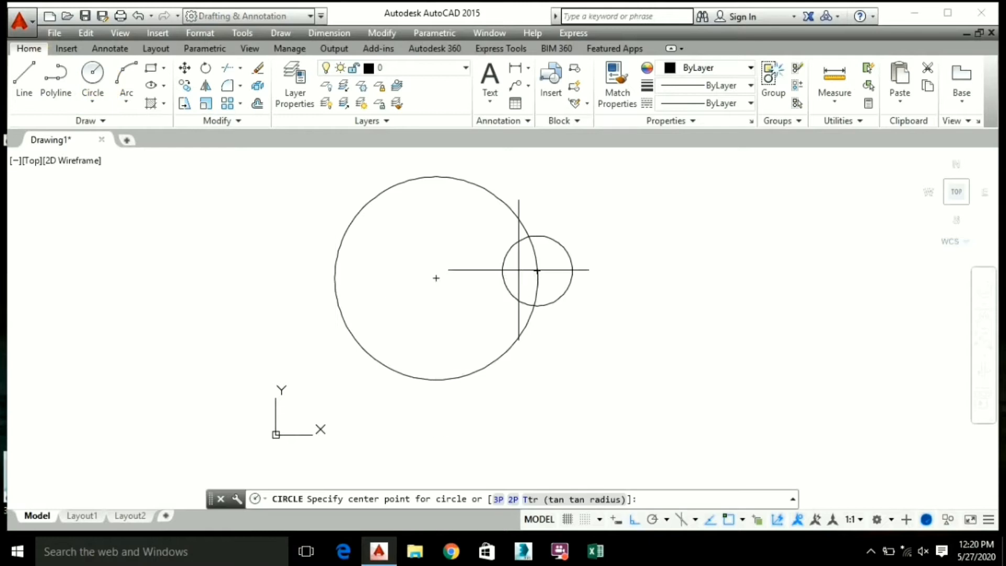
pyautogui.click(502, 271)
pyautogui.click(521, 270)
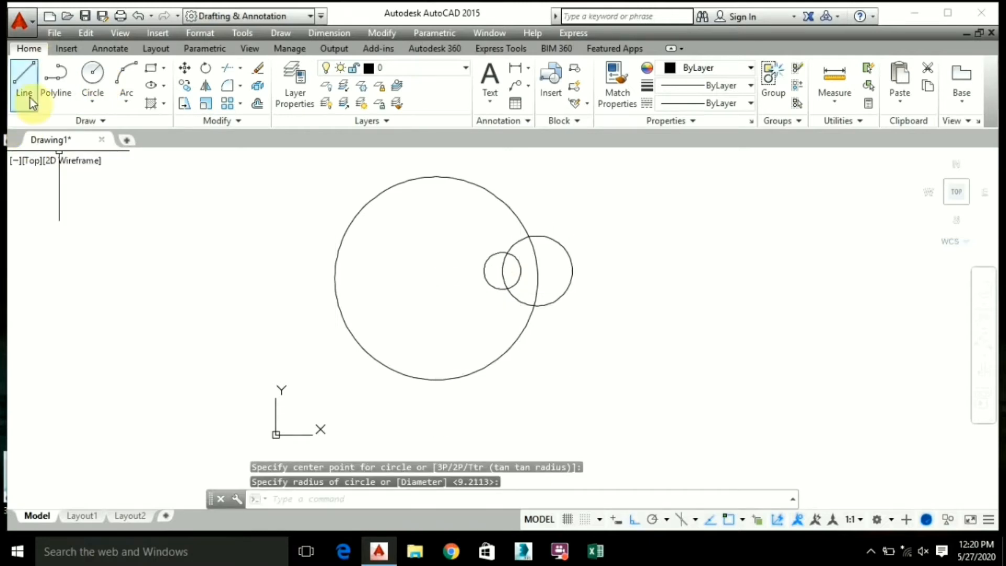
pyautogui.click(87, 79)
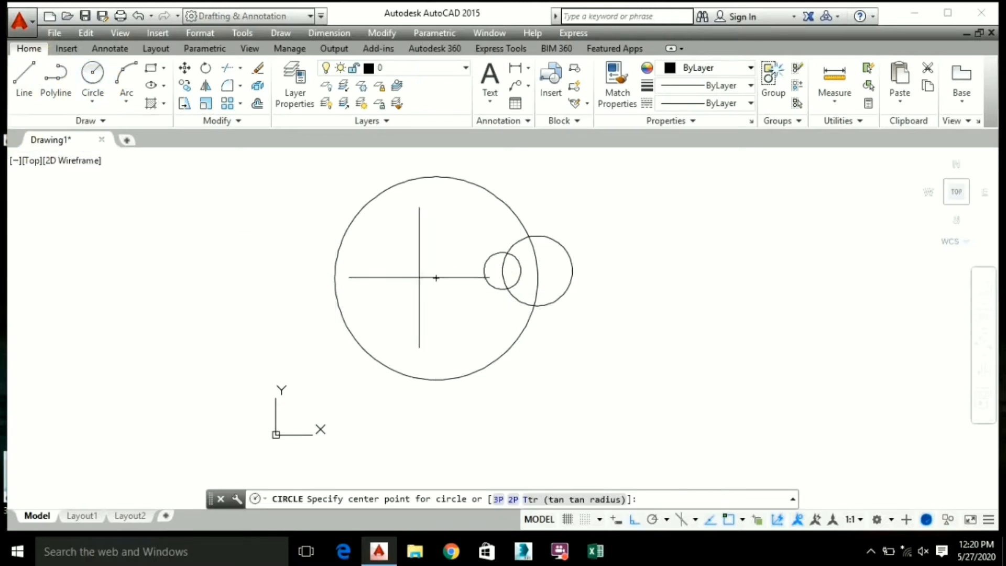
pyautogui.click(395, 275)
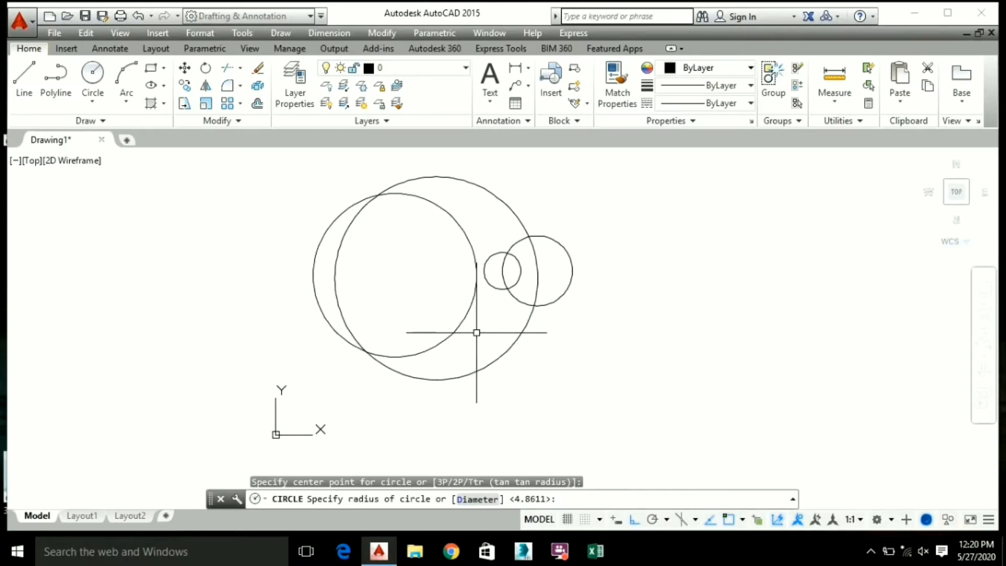
pyautogui.click(477, 332)
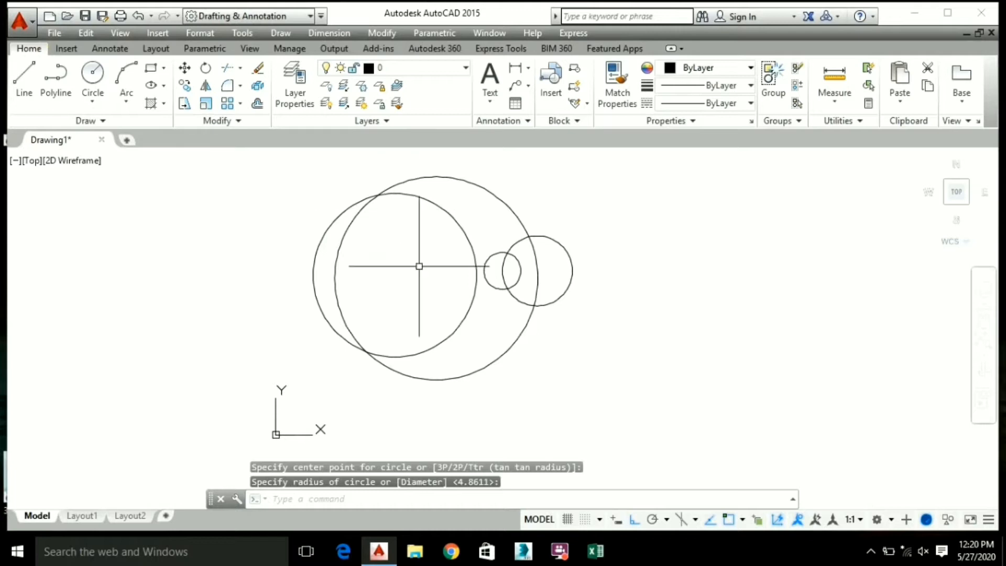
# Step: Hide the smallest circle and the leftmost large circle, and end object isolation to show them again
pyautogui.click(485, 263)
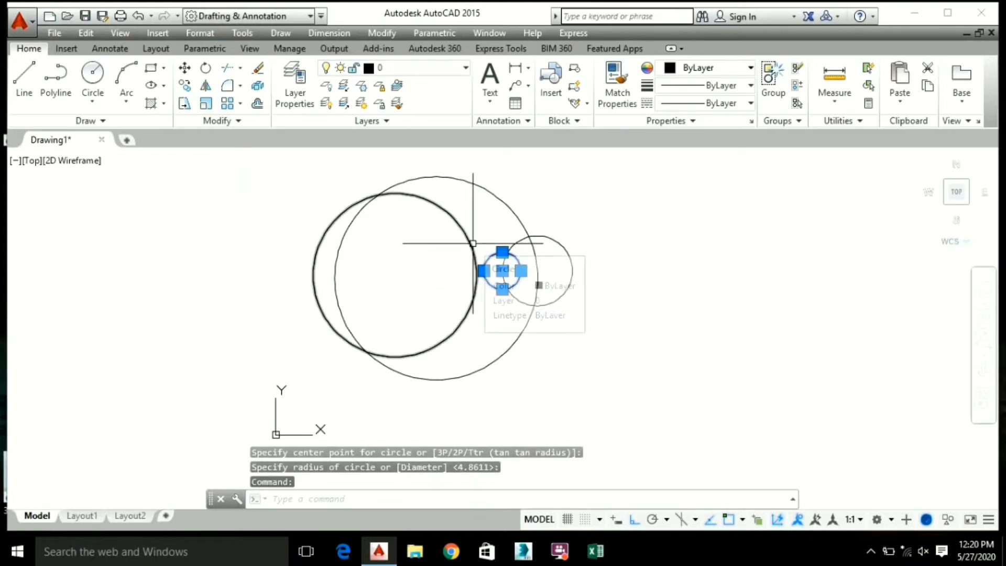
pyautogui.click(475, 266)
pyautogui.rightClick(476, 301)
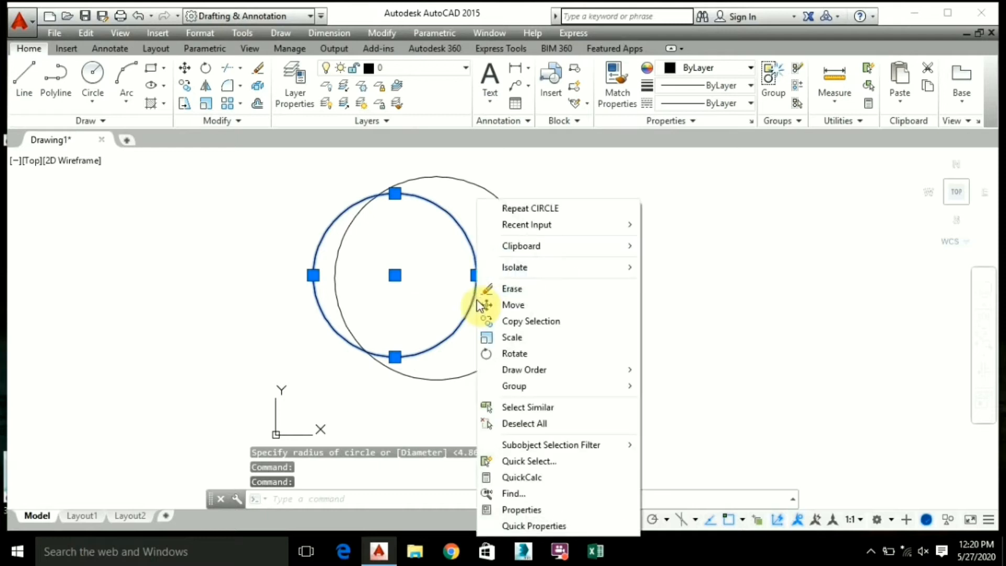
pyautogui.moveTo(533, 267)
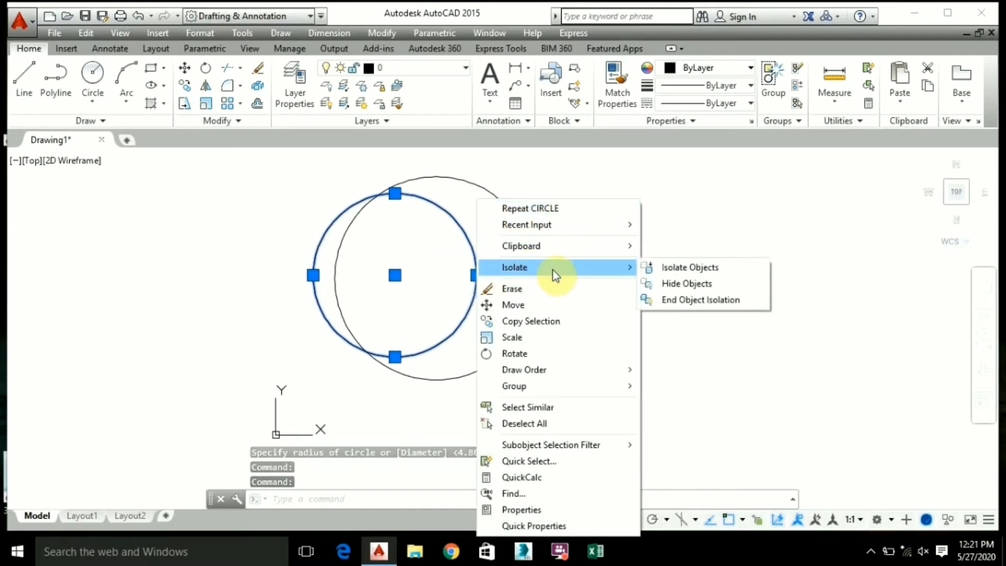
pyautogui.click(678, 284)
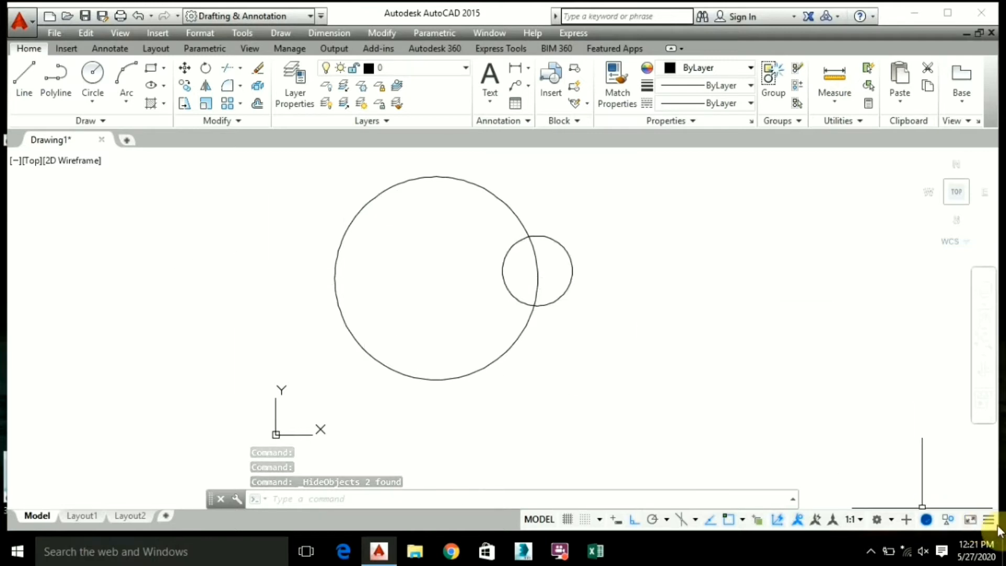
pyautogui.click(949, 524)
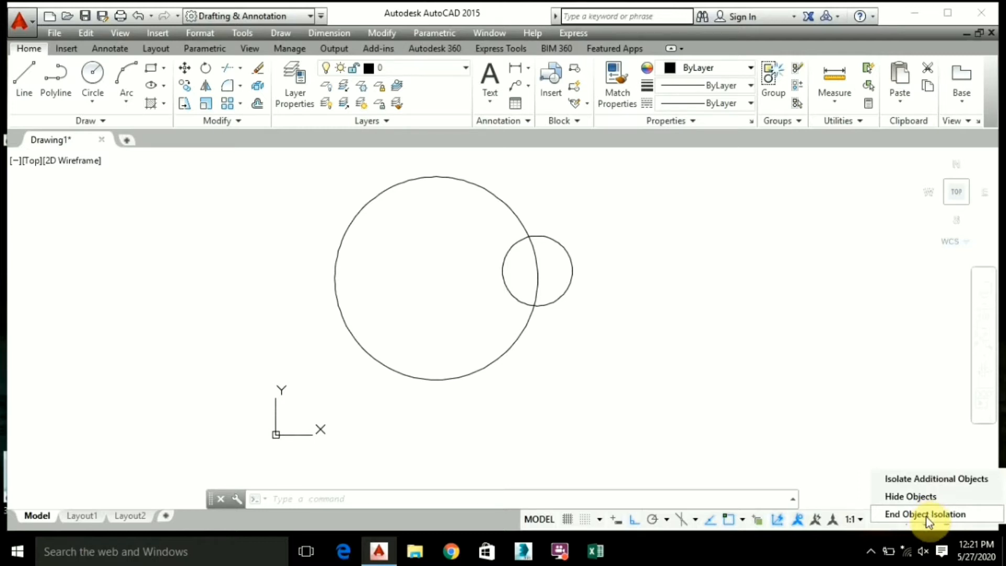
pyautogui.click(926, 516)
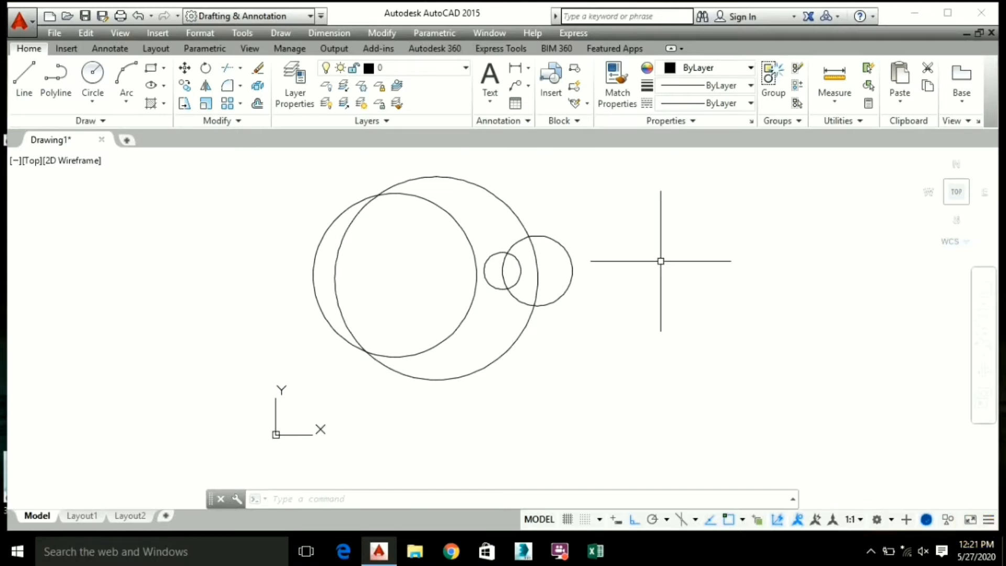
# Step: Turn Clean Screen on to view the circles in the enlarged drawing area, and turn it back off
pyautogui.hotkey('ctrl', '0')
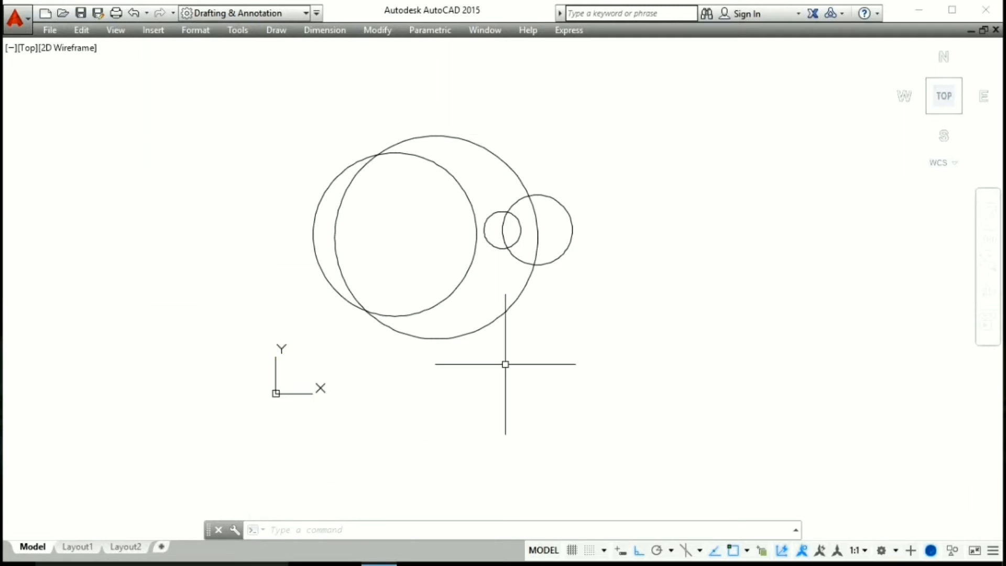
pyautogui.scroll(2, 432, 247)
pyautogui.moveTo(449, 205)
pyautogui.mouseDown(button='middle')
pyautogui.moveTo(456, 260)
pyautogui.moveTo(517, 229)
pyautogui.mouseUp(button='middle')
pyautogui.scroll(-1, 516, 229)
pyautogui.moveTo(403, 249)
pyautogui.mouseDown(button='middle')
pyautogui.moveTo(322, 262)
pyautogui.moveTo(298, 280)
pyautogui.mouseUp(button='middle')
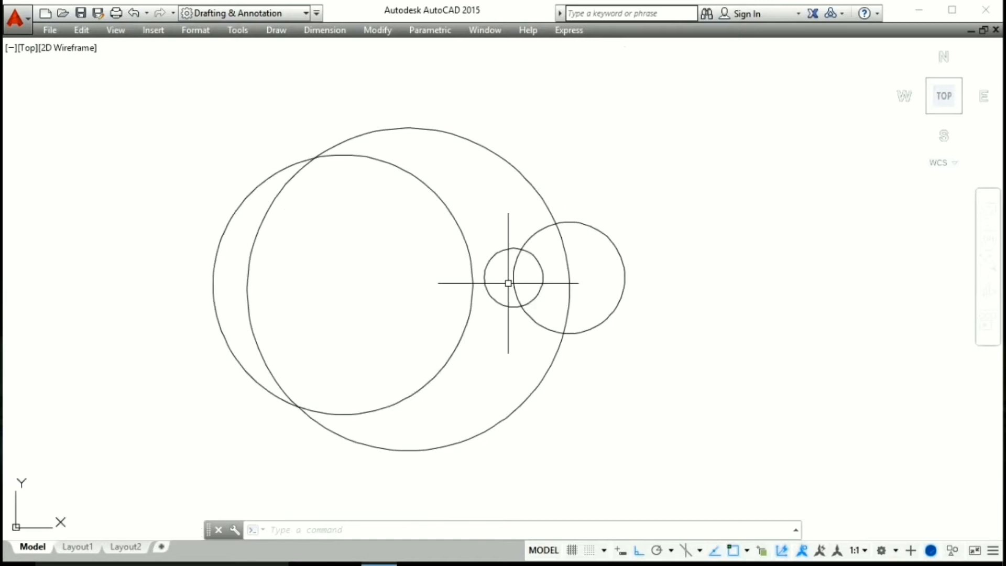
pyautogui.hotkey('ctrl', '0')
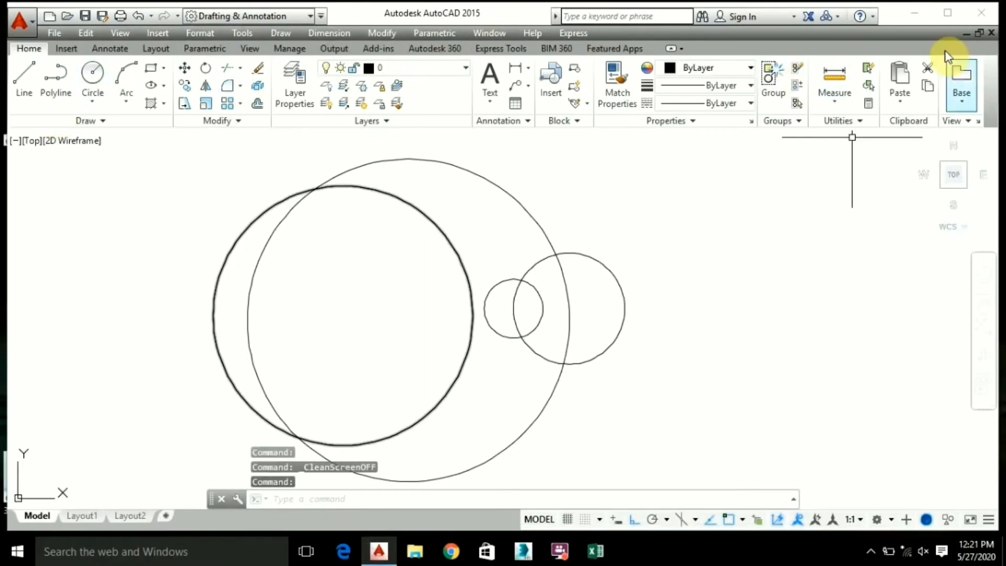
pyautogui.scroll(-1, 333, 325)
pyautogui.moveTo(332, 325); pyautogui.dragTo(296, 273, button='middle')
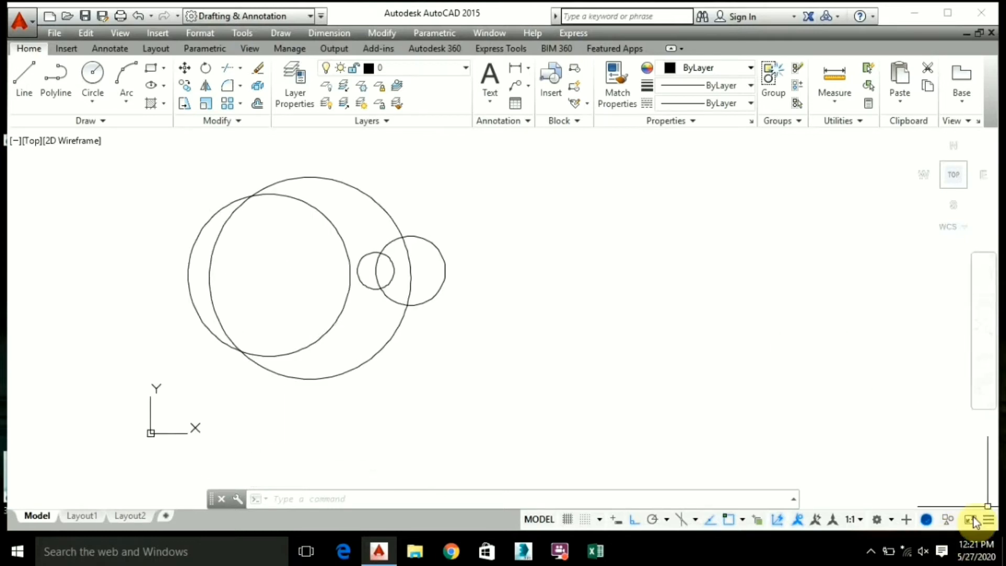
pyautogui.moveTo(359, 321); pyautogui.dragTo(540, 362, button='middle')
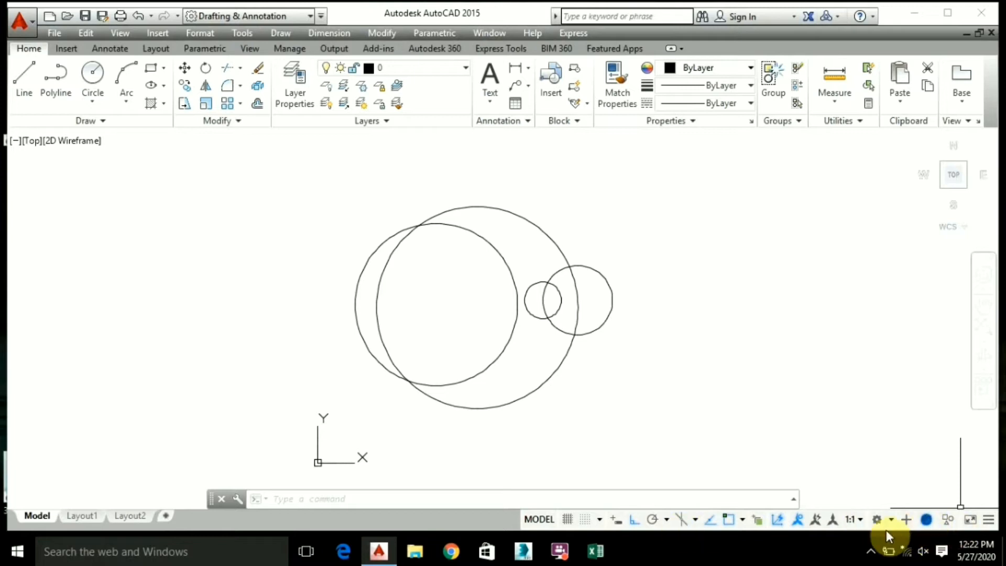
# Step: Review the full list of tools offered in the status bar customization, and close it without changing any entry
pyautogui.click(991, 521)
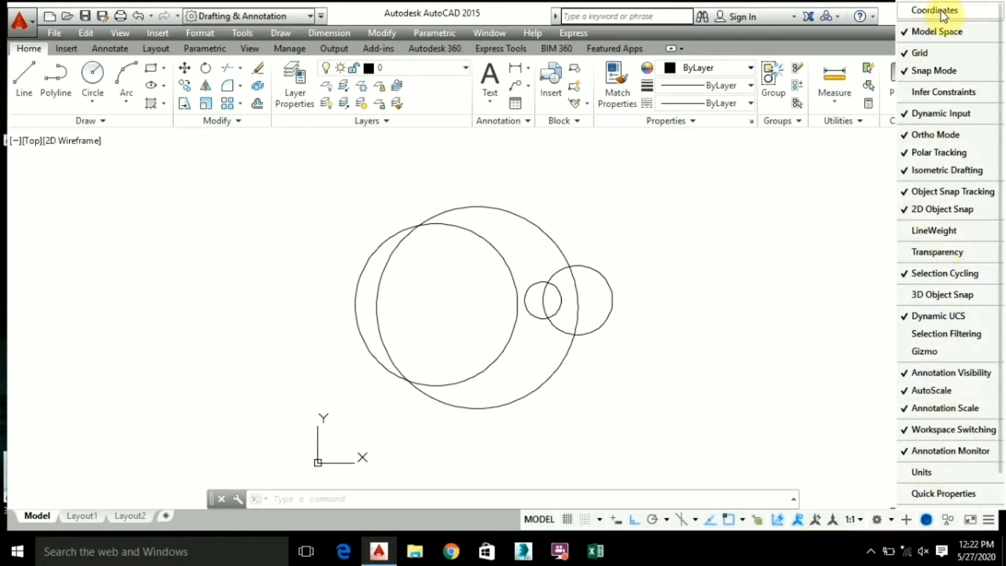
pyautogui.scroll(-1, 936, 173)
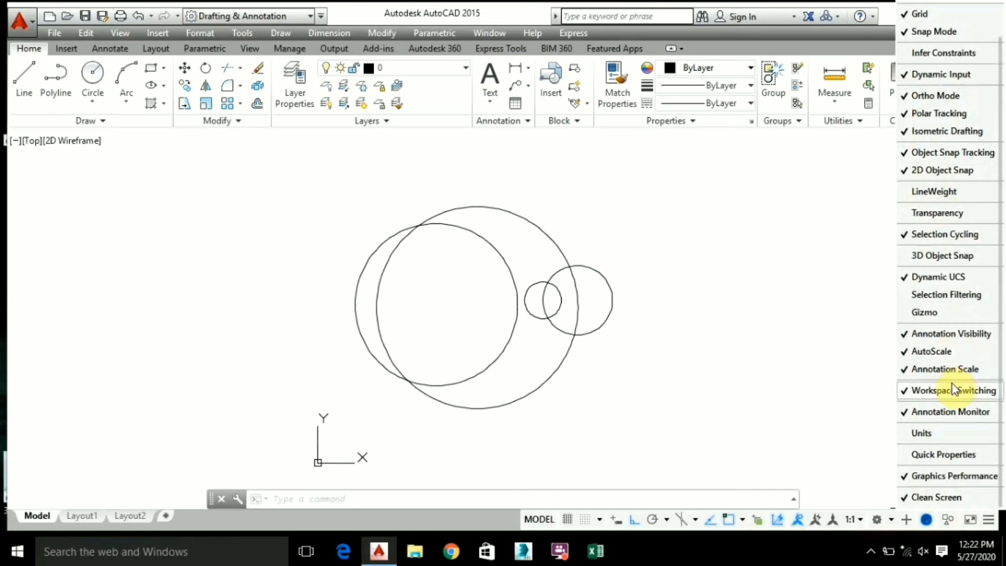
pyautogui.scroll(1, 950, 460)
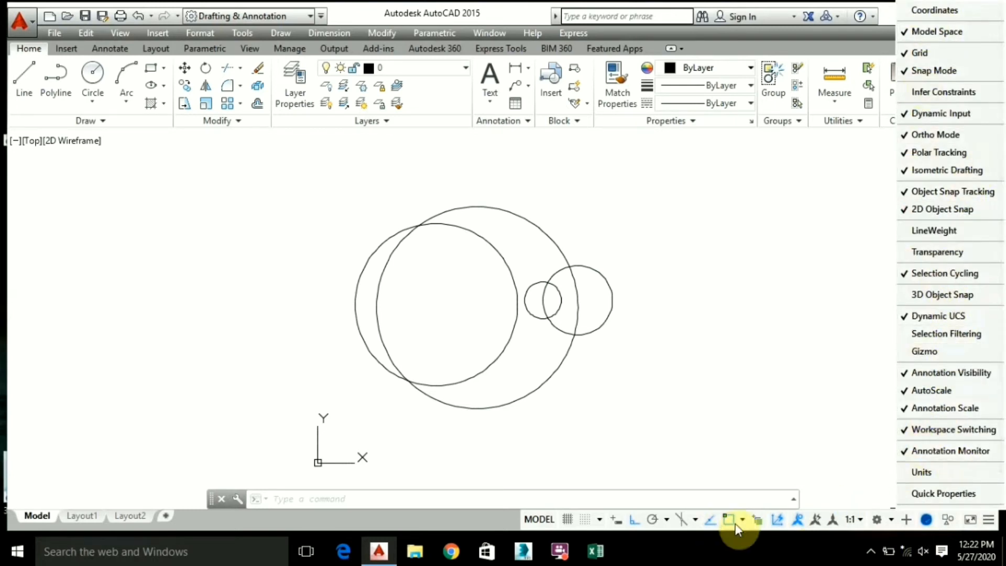
pyautogui.click(882, 409)
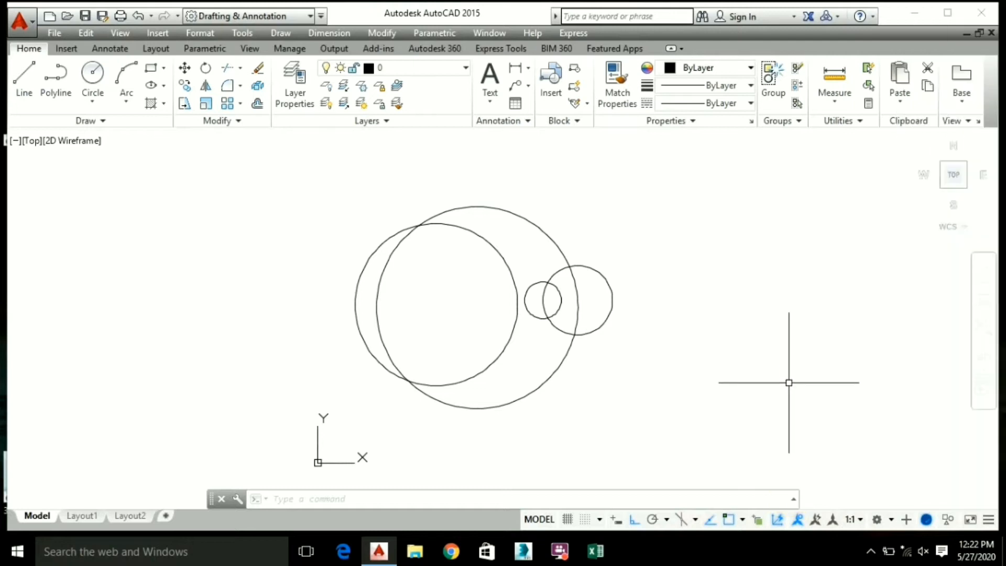
pyautogui.click(912, 503)
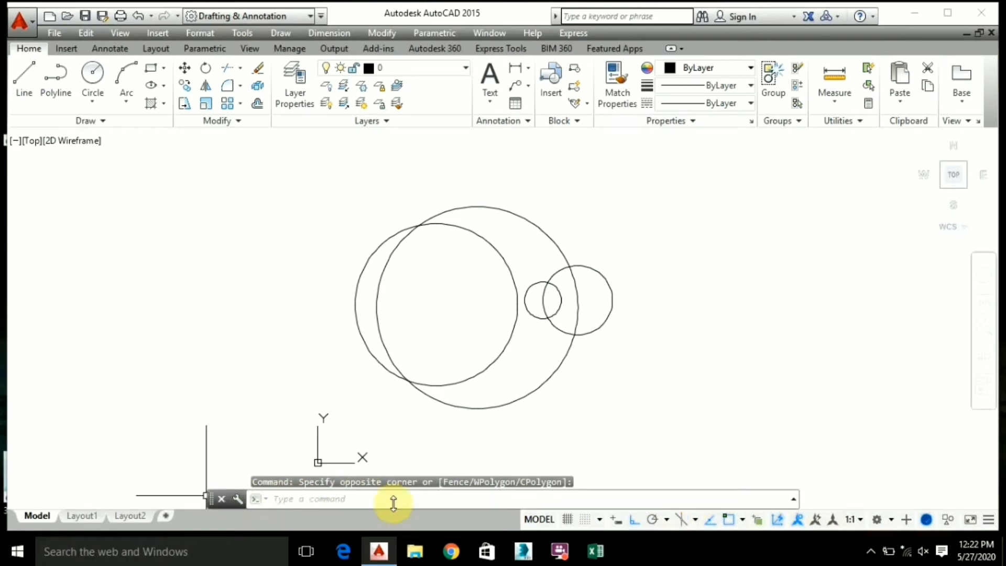
pyautogui.click(614, 396)
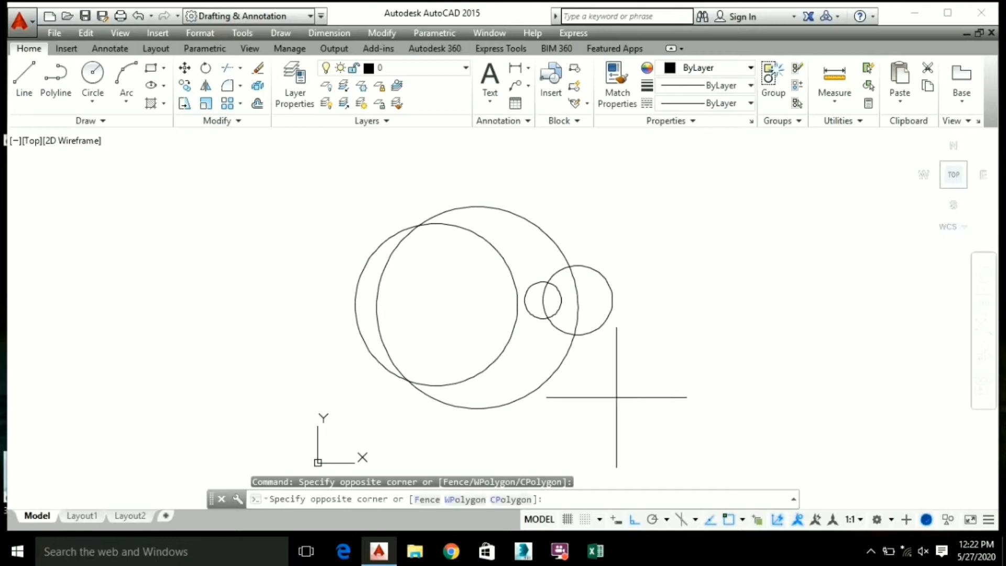
pyautogui.click(377, 265)
pyautogui.click(845, 379)
pyautogui.click(776, 347)
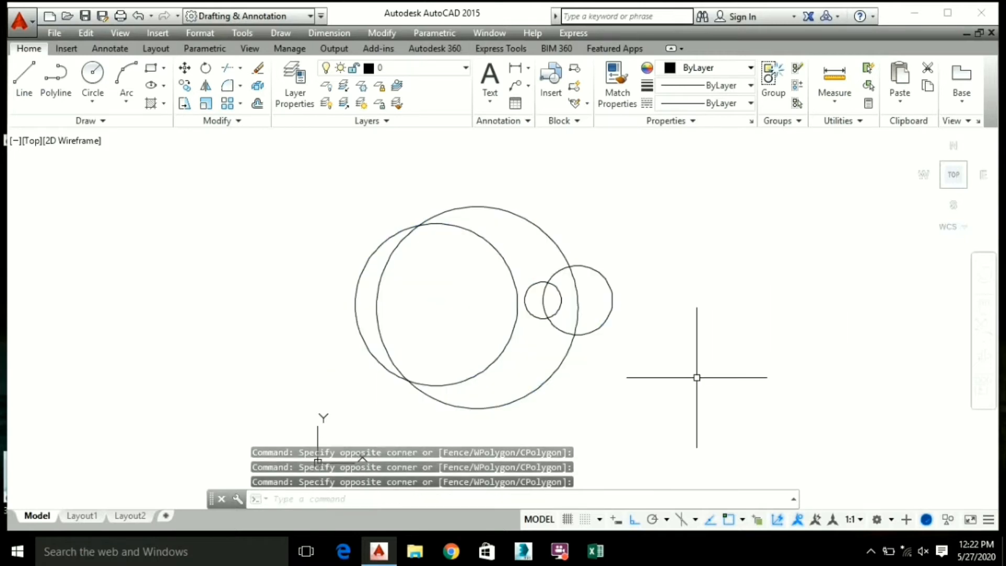
# Step: Hide the command line window, show it again, and decline a second request to close it
pyautogui.hotkey('ctrl', '9')
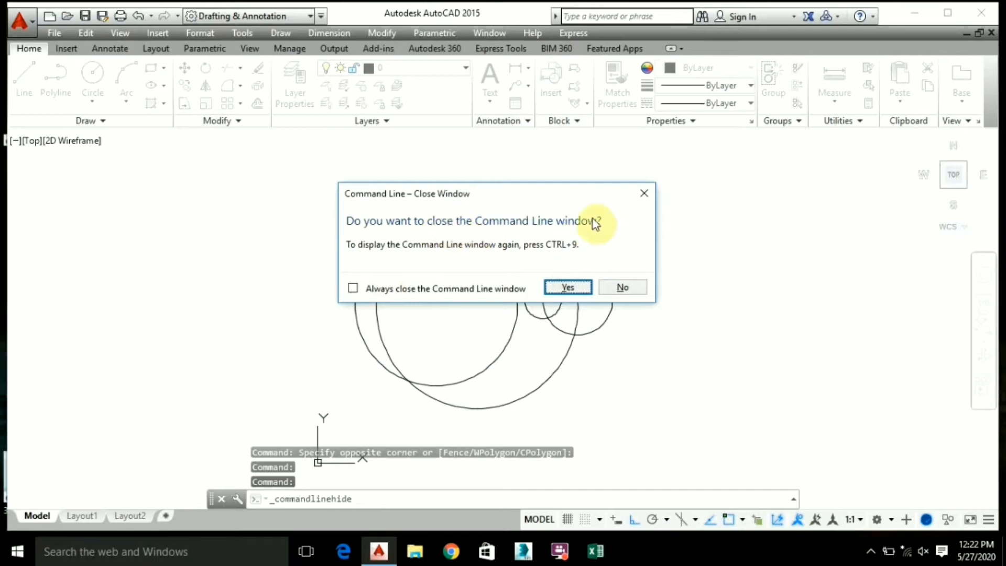
pyautogui.click(560, 287)
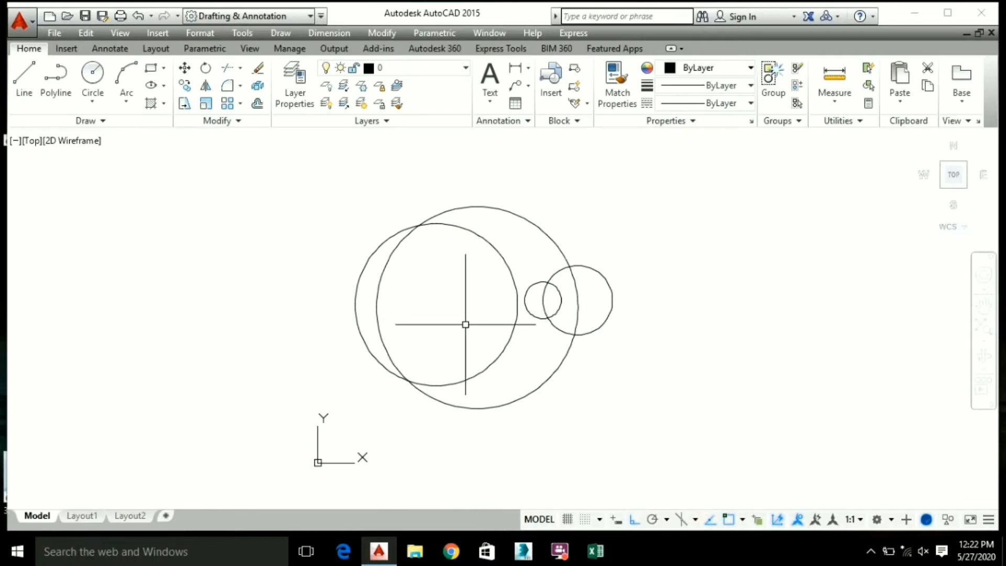
pyautogui.hotkey('ctrl', '9')
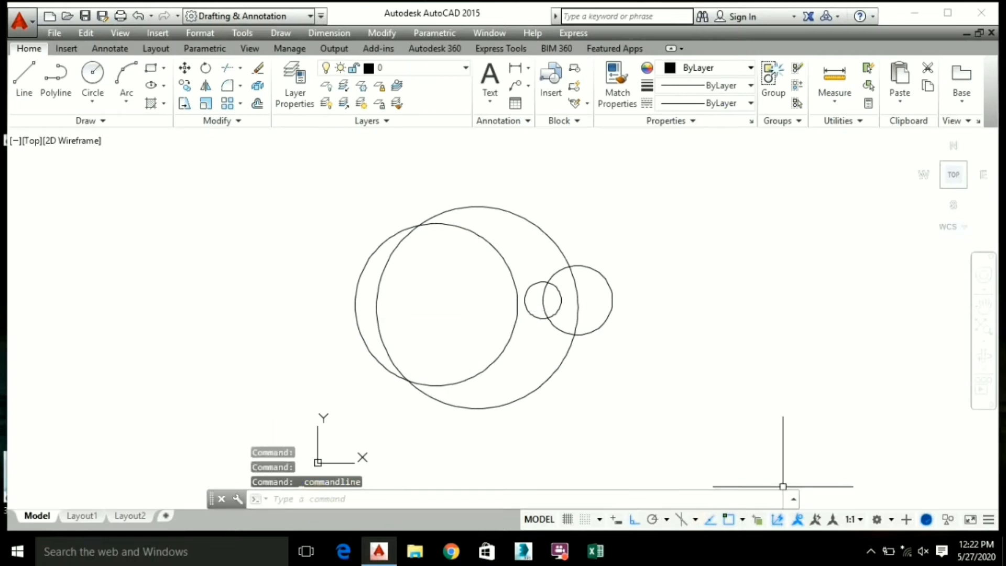
pyautogui.click(222, 499)
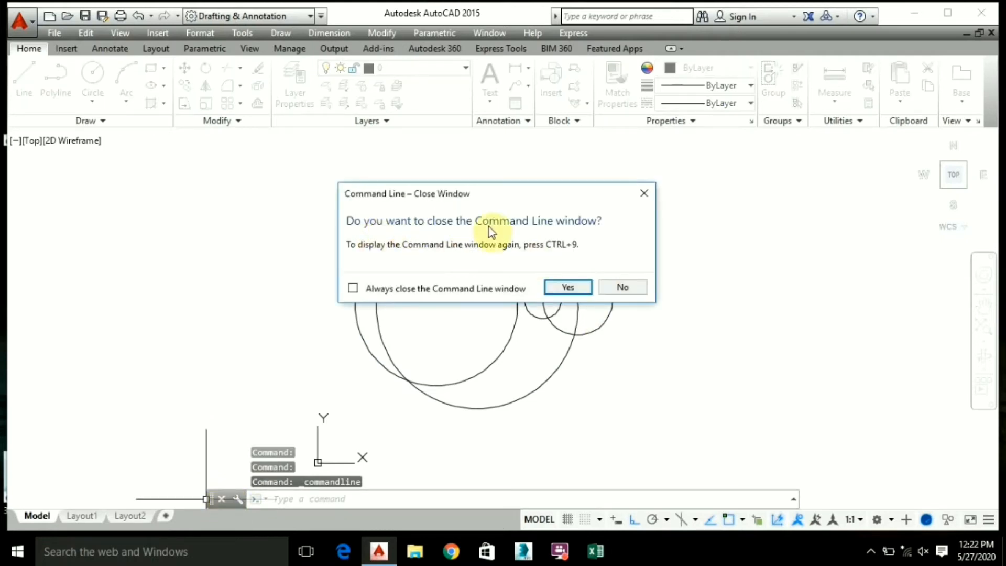
pyautogui.click(624, 288)
pyautogui.click(195, 321)
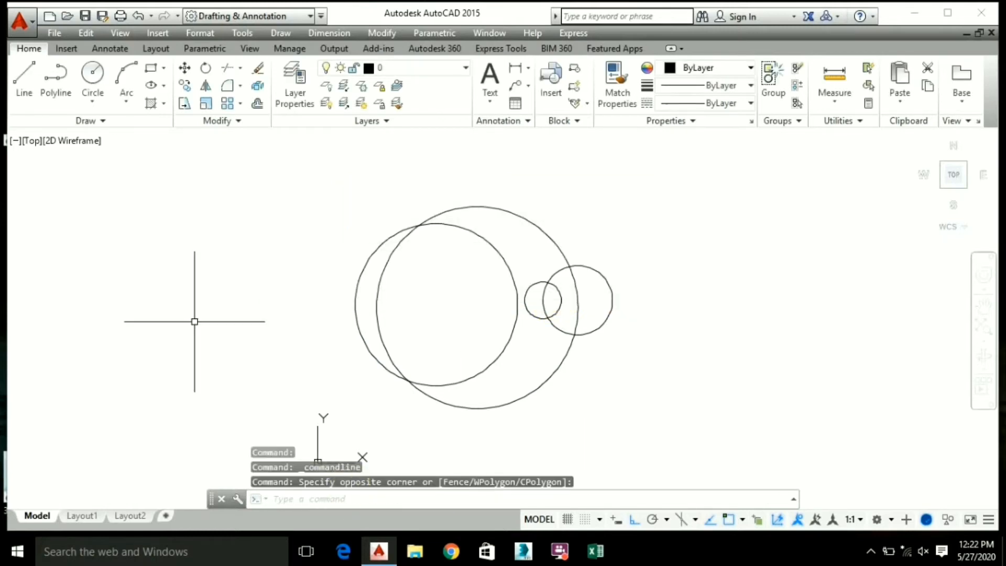
# Step: Shift the floating command line slightly sideways, bring up the command suggestions for "CI", and cancel the entry
pyautogui.moveTo(211, 502)
pyautogui.mouseDown()
pyautogui.moveTo(251, 374)
pyautogui.moveTo(74, 164)
pyautogui.moveTo(293, 178)
pyautogui.moveTo(189, 146)
pyautogui.moveTo(124, 160)
pyautogui.moveTo(319, 63)
pyautogui.moveTo(139, 173)
pyautogui.moveTo(97, 274)
pyautogui.moveTo(892, 461)
pyautogui.moveTo(285, 398)
pyautogui.moveTo(245, 490)
pyautogui.mouseUp()
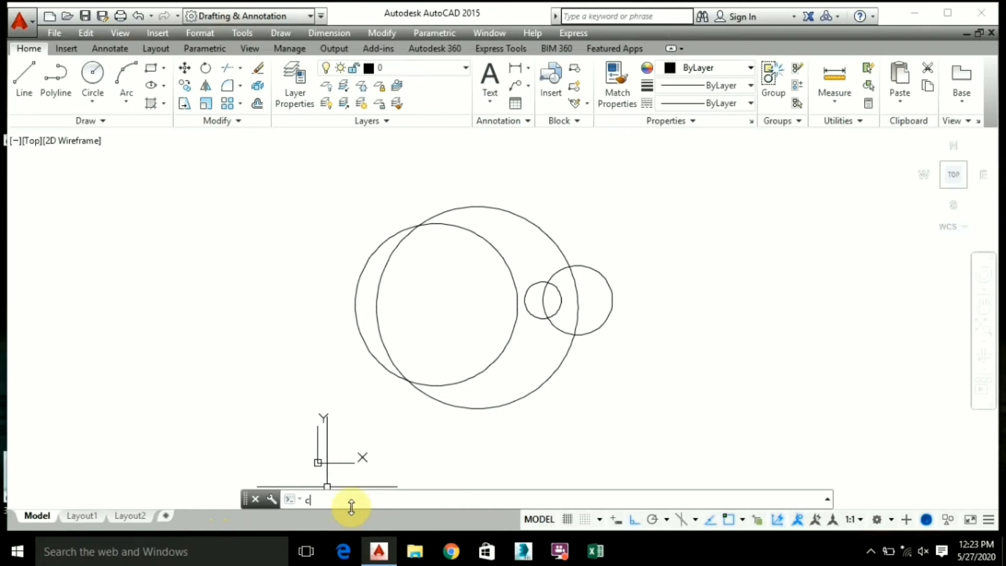
pyautogui.write('i')
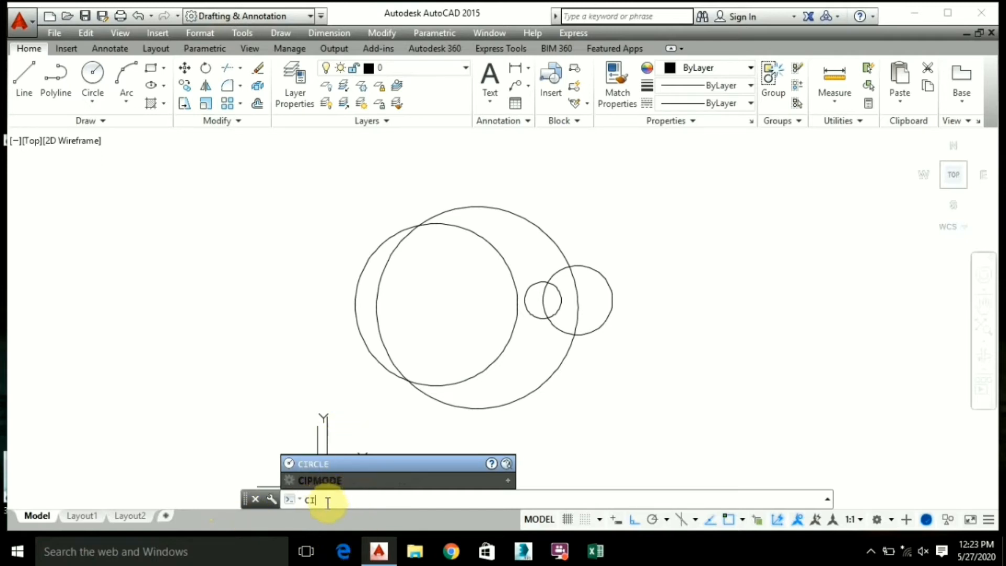
pyautogui.press('BackSpace')
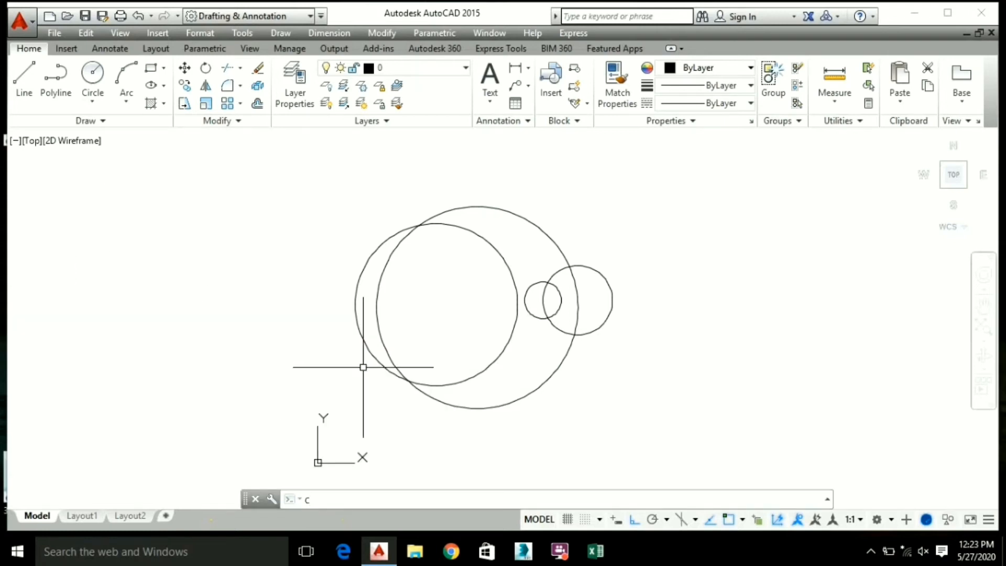
pyautogui.click(361, 283)
pyautogui.press('Escape')
pyautogui.click(631, 418)
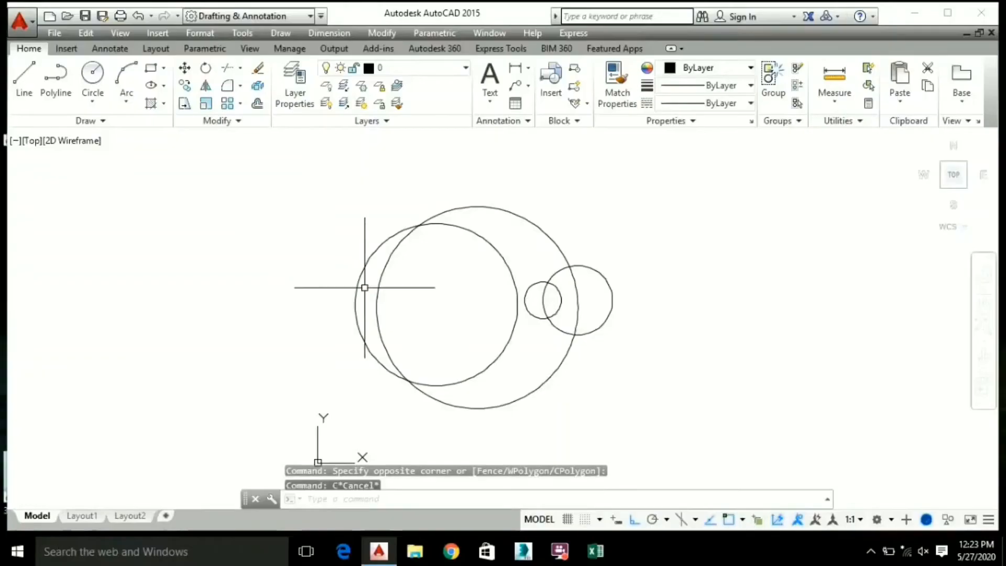
pyautogui.click(635, 422)
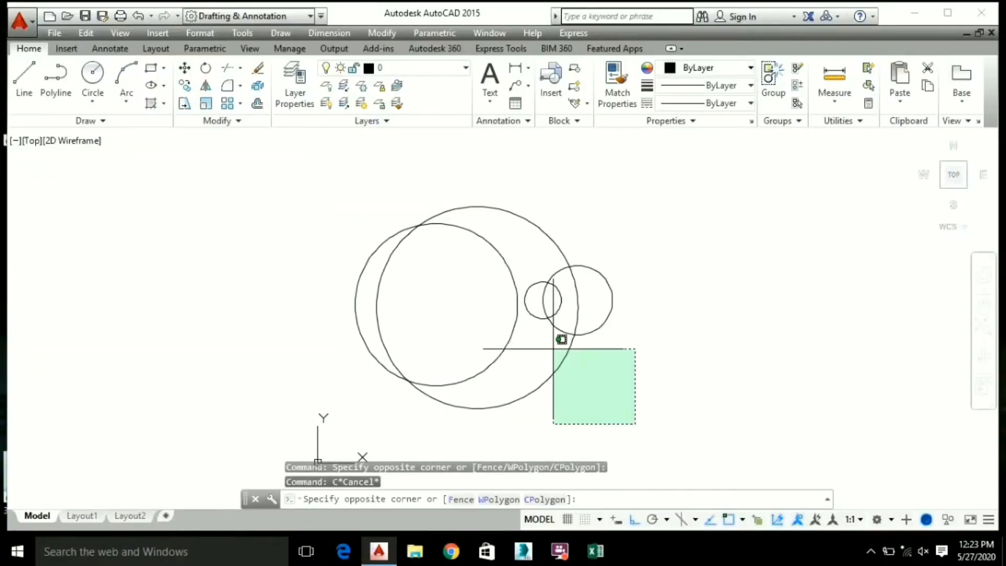
pyautogui.click(302, 233)
pyautogui.click(686, 297)
pyautogui.click(669, 272)
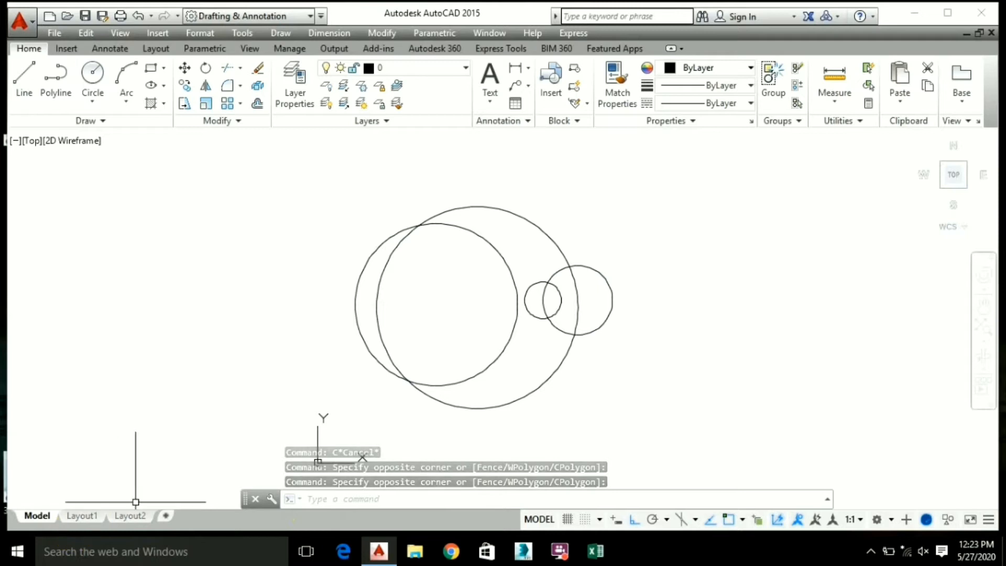
pyautogui.moveTo(102, 516)
pyautogui.moveTo(140, 519)
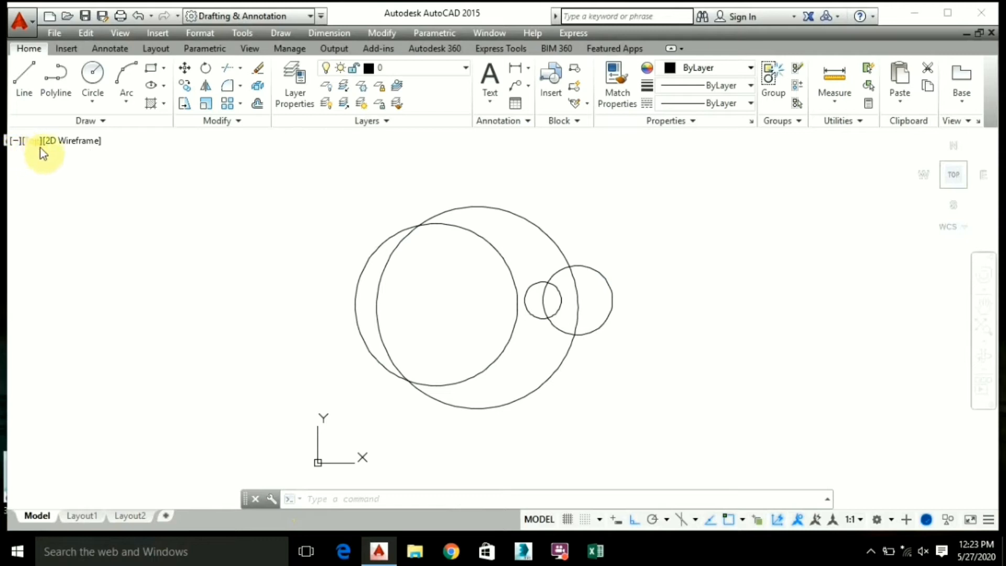
# Step: Preview the circles in the Shades of Gray, Realistic and Conceptual visual styles
pyautogui.click(78, 141)
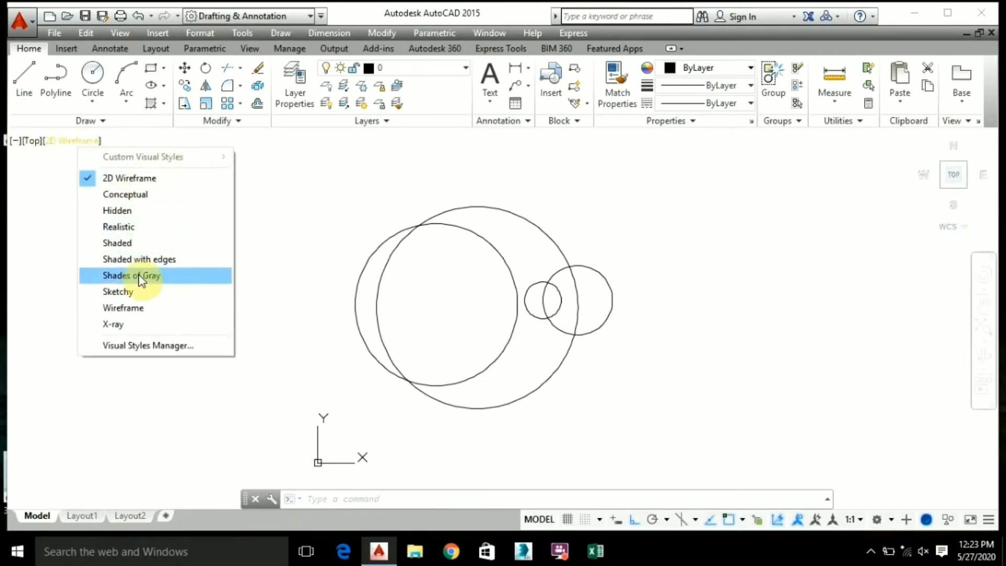
pyautogui.click(165, 275)
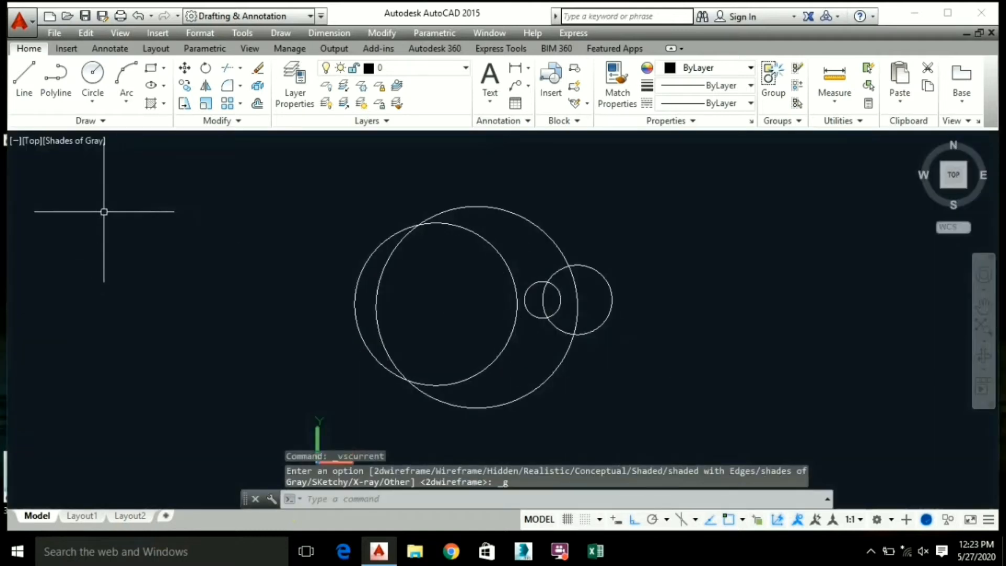
pyautogui.click(83, 141)
pyautogui.click(131, 227)
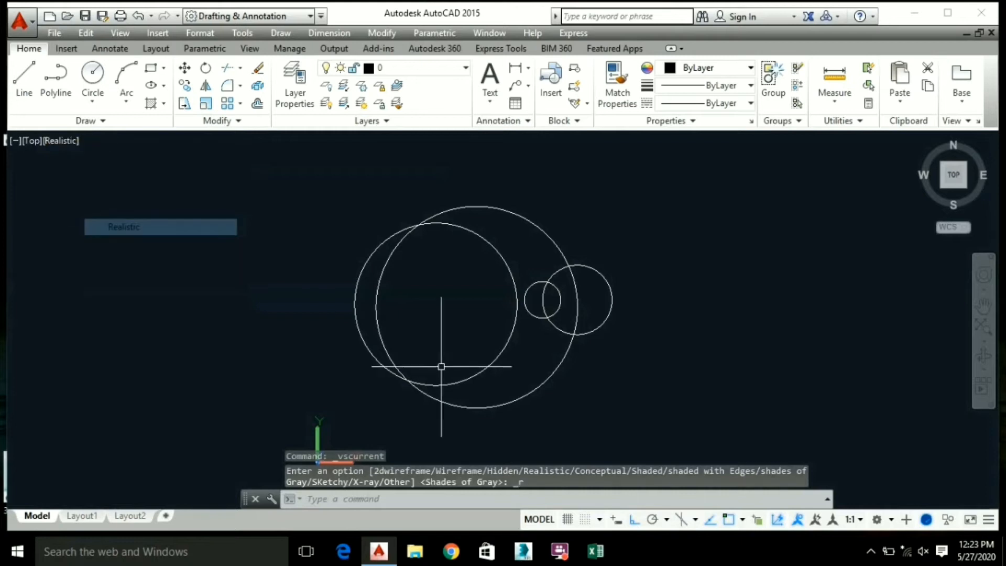
pyautogui.click(72, 142)
pyautogui.click(121, 195)
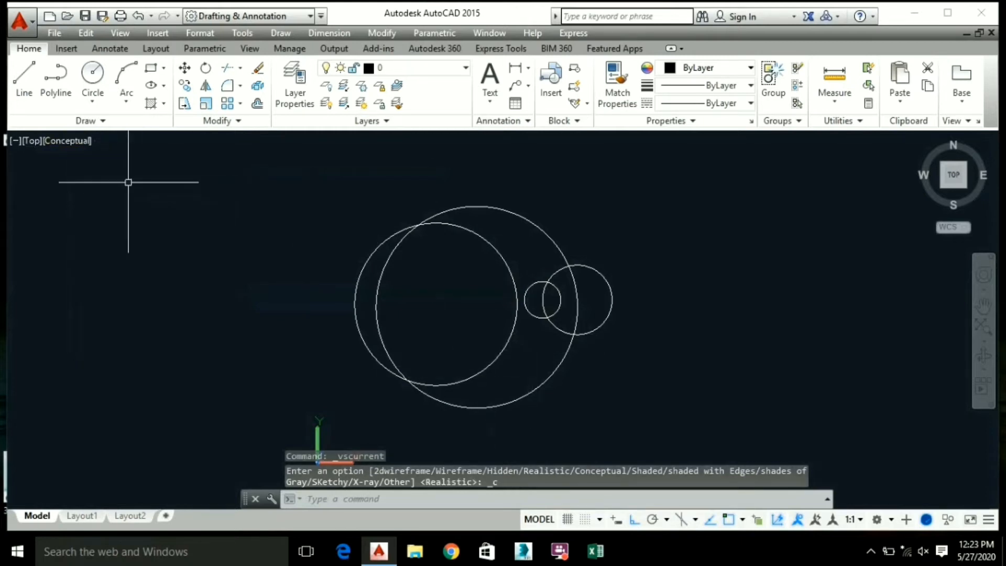
# Step: Inspect the circles up close in the Sketchy visual style, and restore the 2D Wireframe style
pyautogui.click(79, 141)
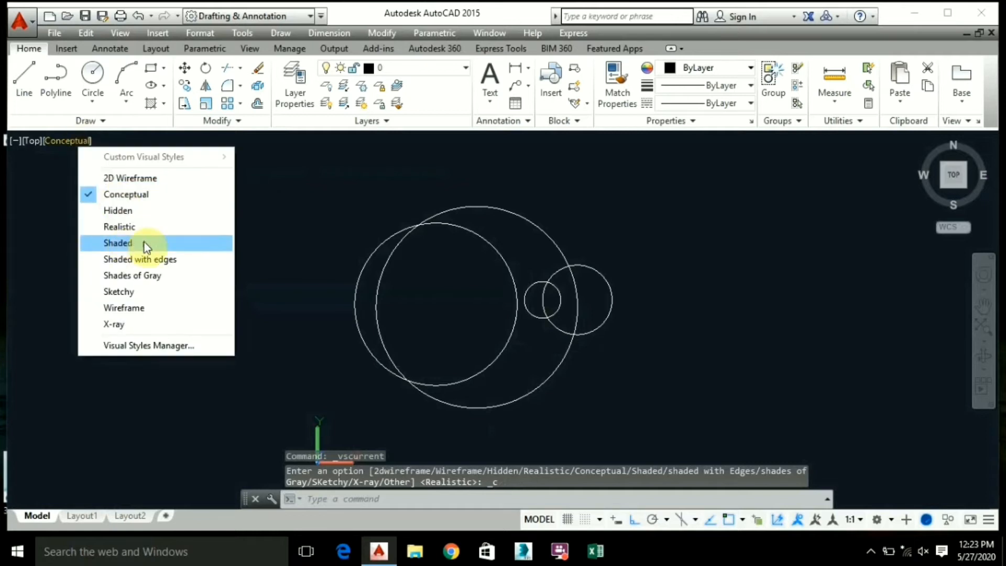
pyautogui.click(138, 297)
pyautogui.scroll(3, 424, 296)
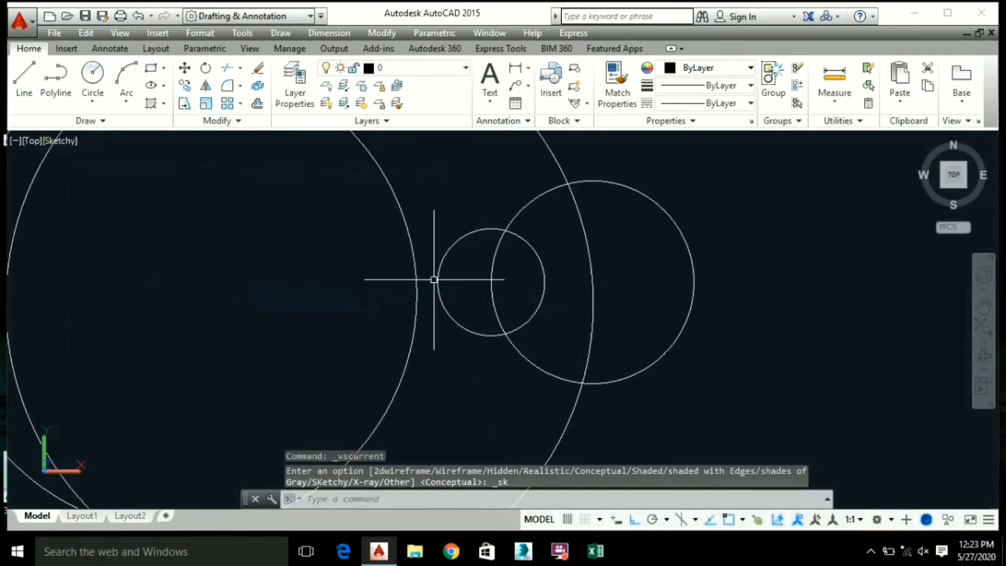
pyautogui.scroll(-5, 432, 295)
pyautogui.scroll(3, 299, 300)
pyautogui.scroll(-4, 313, 258)
pyautogui.moveTo(313, 261); pyautogui.dragTo(412, 258, button='middle')
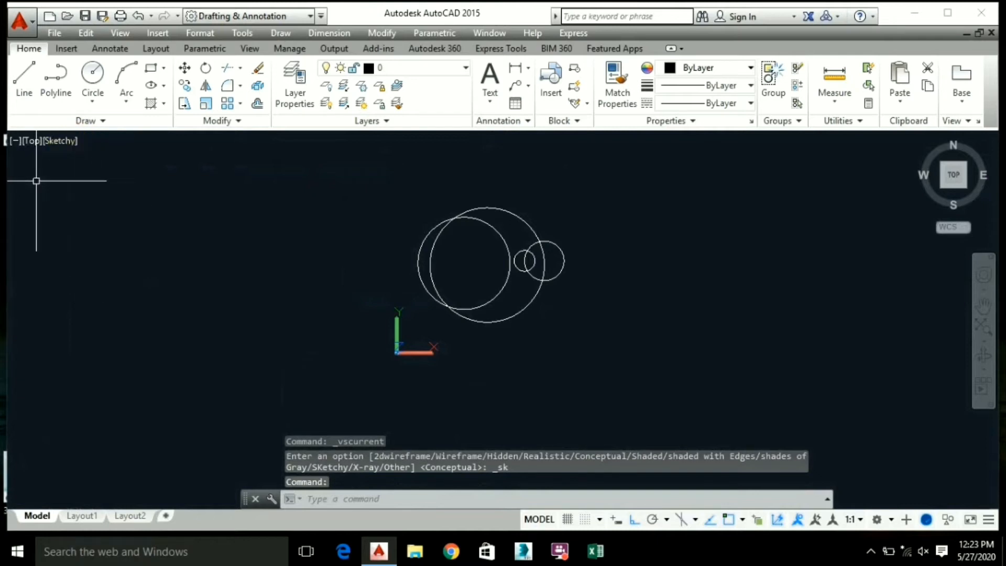
pyautogui.click(60, 144)
pyautogui.click(107, 178)
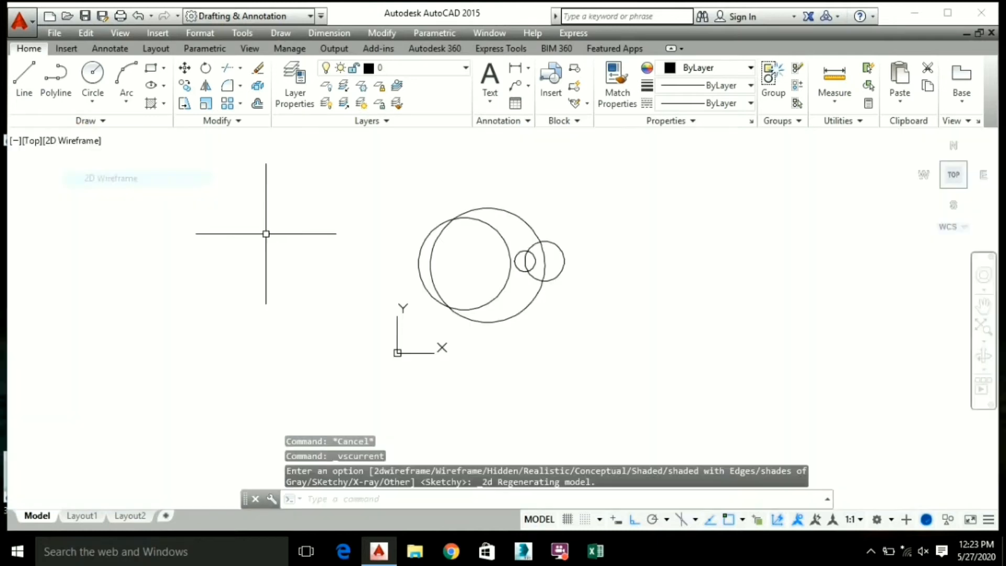
# Step: Examine the list of preset model views and close it without choosing one
pyautogui.click(33, 142)
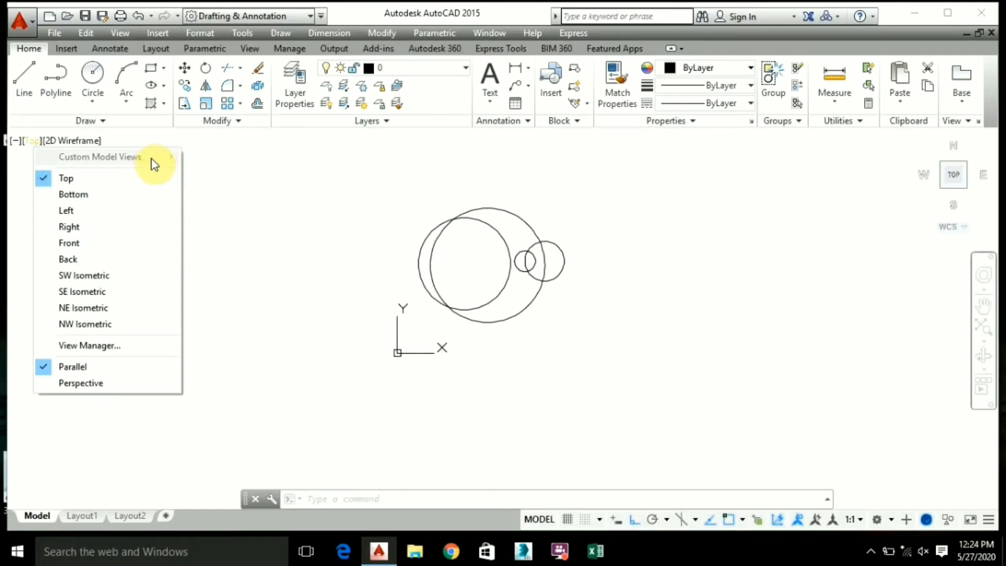
pyautogui.click(307, 277)
pyautogui.click(207, 219)
pyautogui.click(170, 262)
pyautogui.click(267, 341)
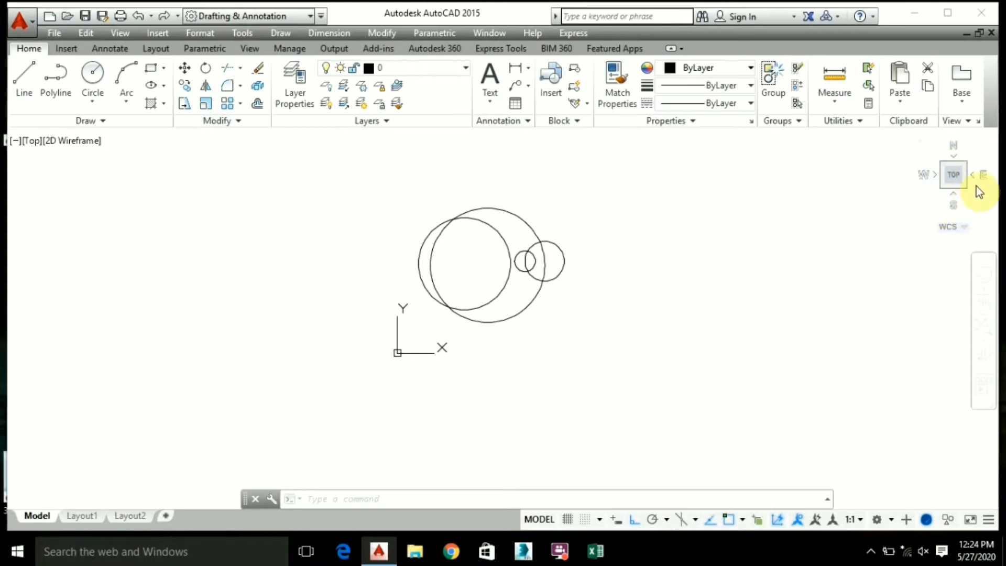
# Step: Turn the model to the SW Isometric view and inspect the circles in it
pyautogui.click(942, 187)
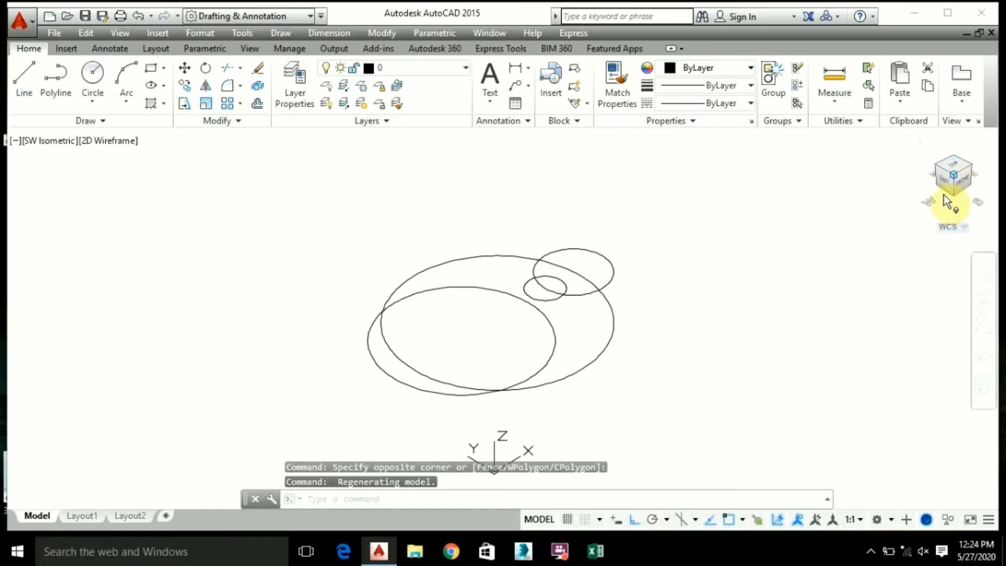
pyautogui.scroll(2, 516, 335)
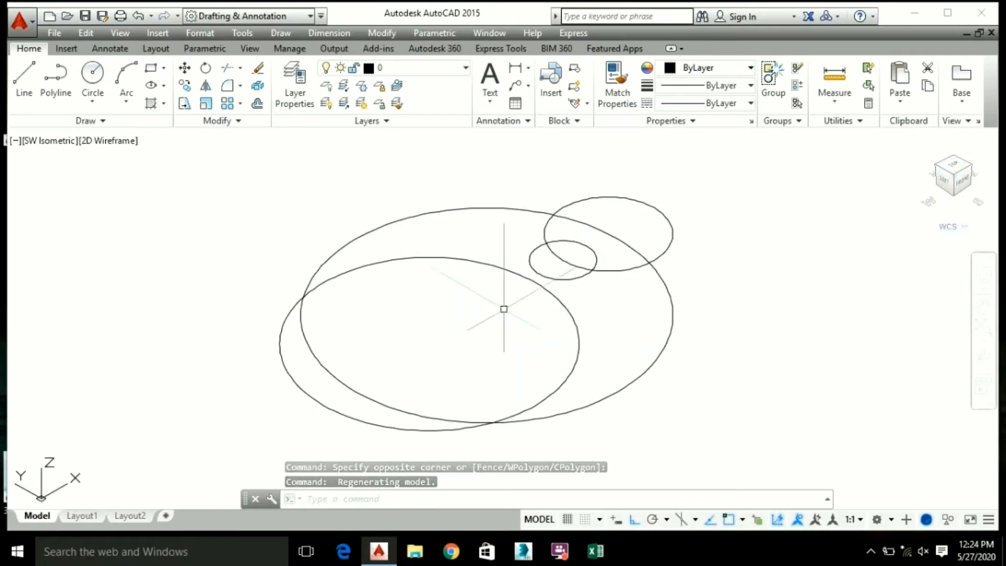
pyautogui.scroll(-3, 504, 337)
pyautogui.moveTo(504, 337); pyautogui.dragTo(465, 279, button='middle')
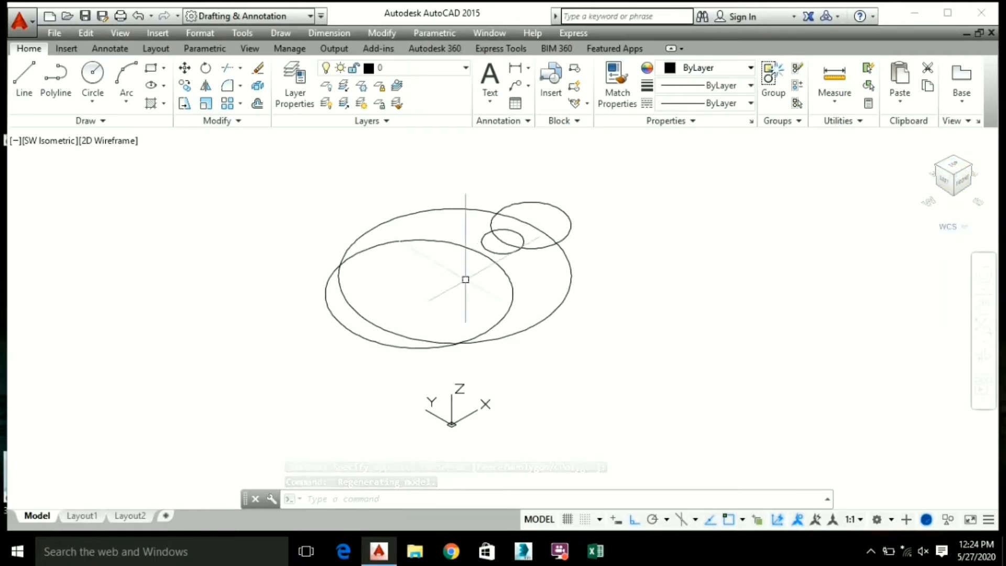
# Step: Turn the model with the ViewCube through a tilted top-front view and the Front view to the Bottom view
pyautogui.click(958, 174)
pyautogui.click(961, 161)
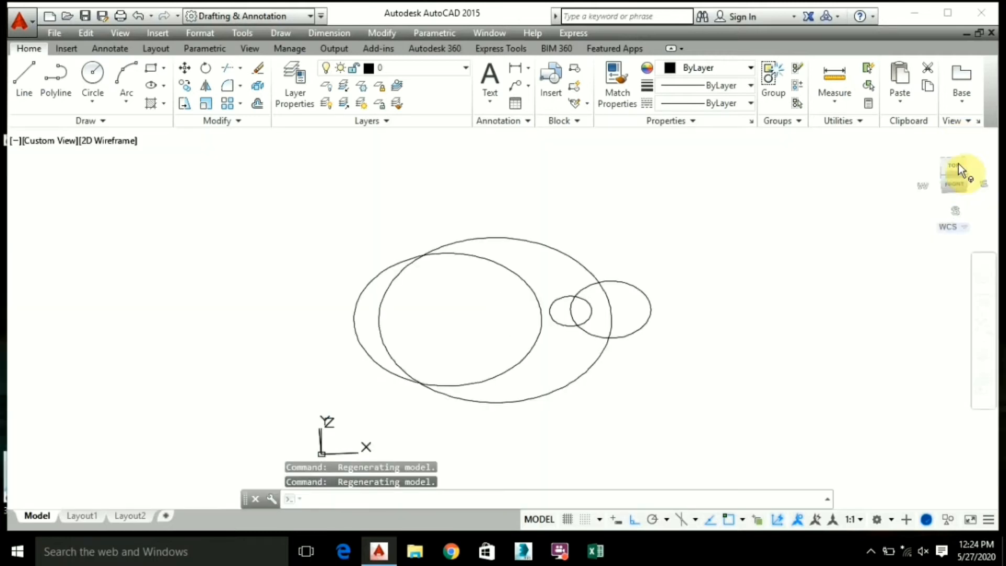
pyautogui.click(955, 184)
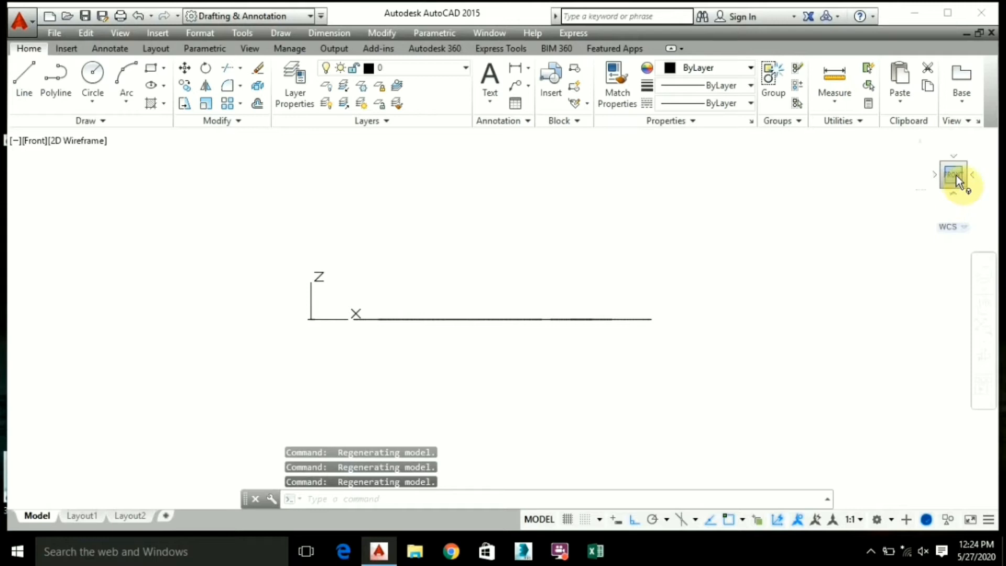
pyautogui.moveTo(956, 175); pyautogui.dragTo(960, 134)
pyautogui.click(954, 184)
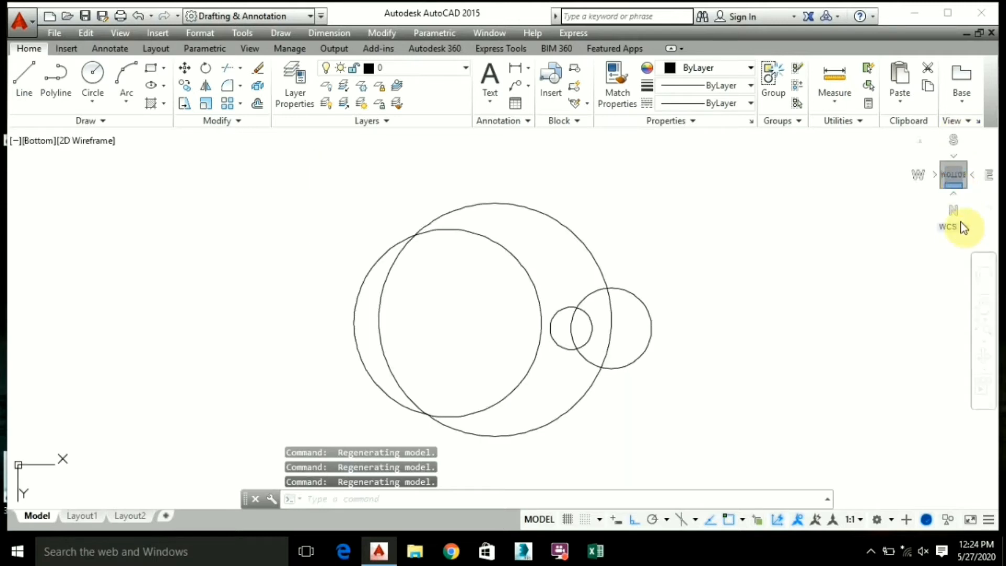
# Step: Turn the model with the ViewCube from the Bottom view through other orientations to the Top view
pyautogui.click(954, 175)
pyautogui.moveTo(952, 180); pyautogui.dragTo(708, 233)
pyautogui.click(955, 175)
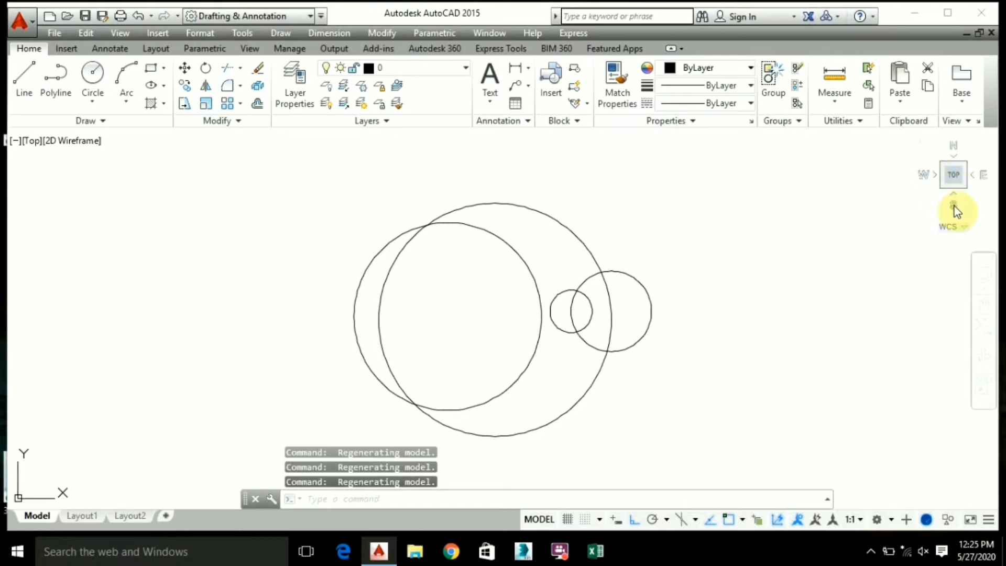
pyautogui.click(954, 206)
pyautogui.moveTo(957, 175); pyautogui.dragTo(964, 200)
pyautogui.click(955, 172)
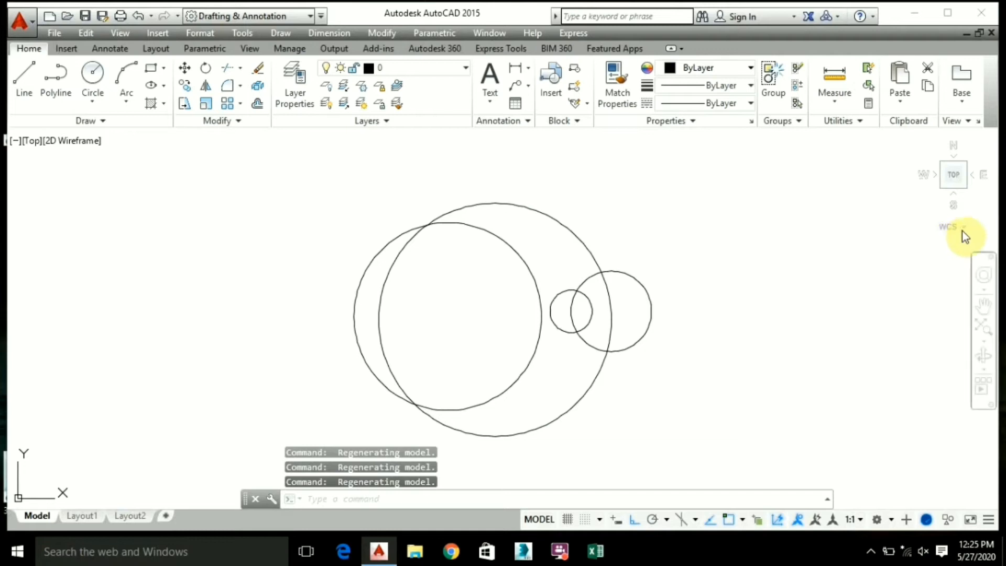
# Step: Examine the coordinate system choices below the ViewCube and close the list without choosing one
pyautogui.click(963, 229)
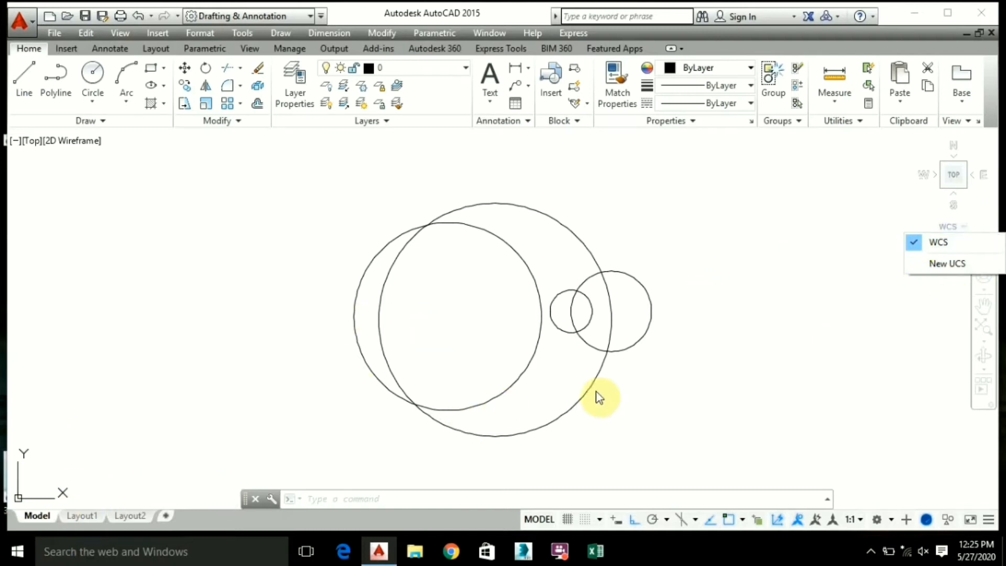
pyautogui.click(900, 315)
pyautogui.click(712, 294)
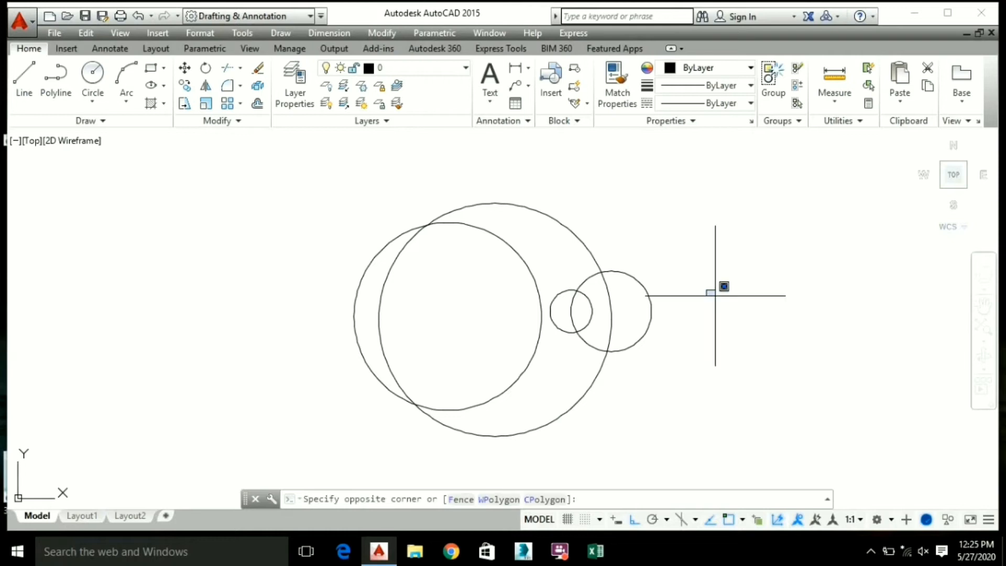
pyautogui.click(716, 296)
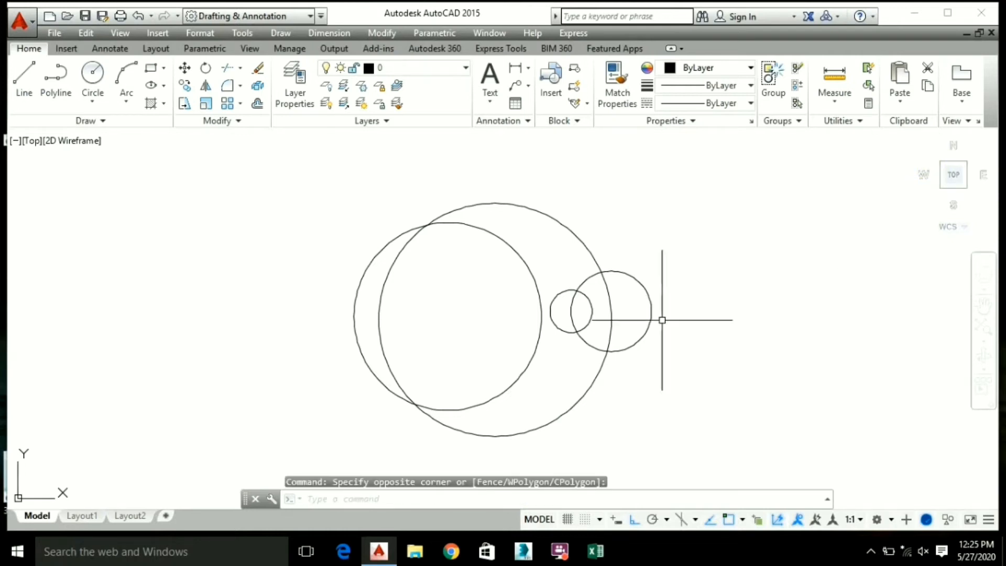
# Step: Orbit the circles to a tilted view with the ISOMETRICVIEW command, and undo the rotation
pyautogui.click(321, 502)
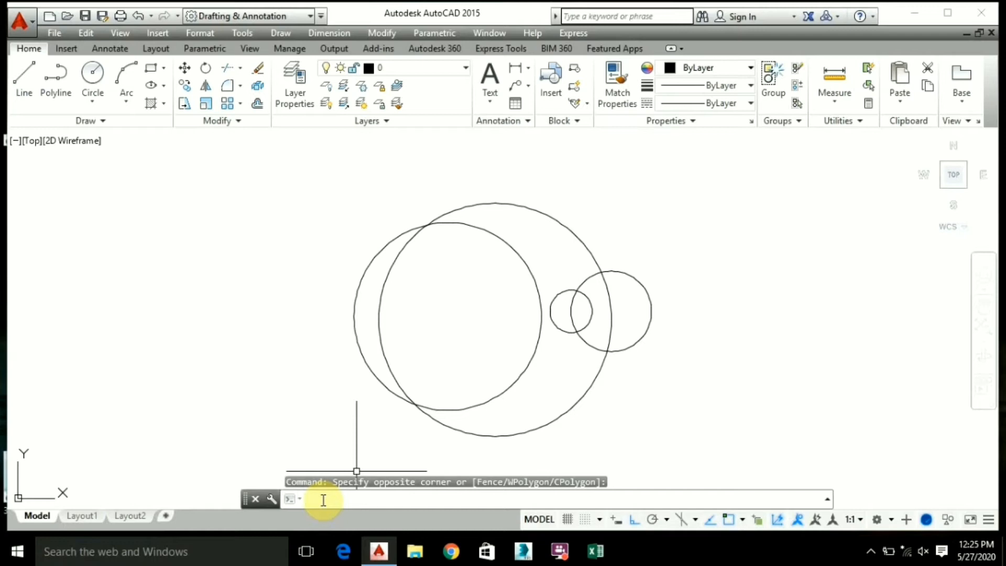
pyautogui.write('isom')
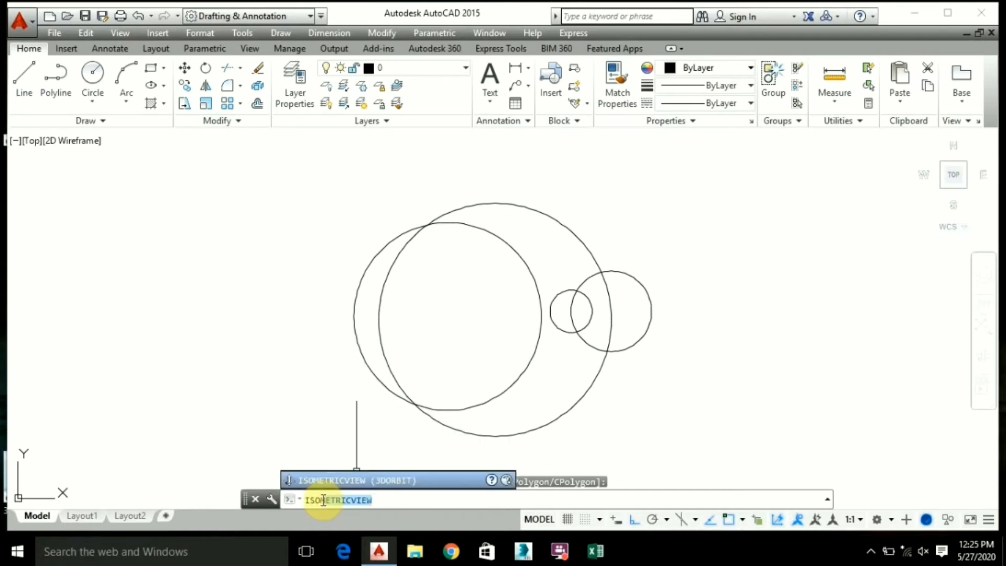
pyautogui.press('Return')
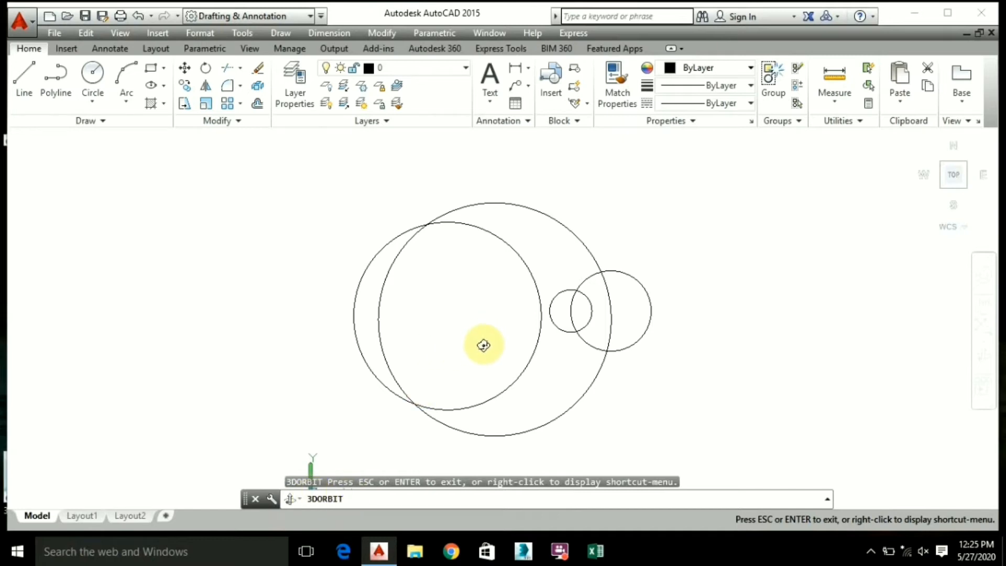
pyautogui.moveTo(484, 345); pyautogui.dragTo(558, 389)
pyautogui.press('Escape')
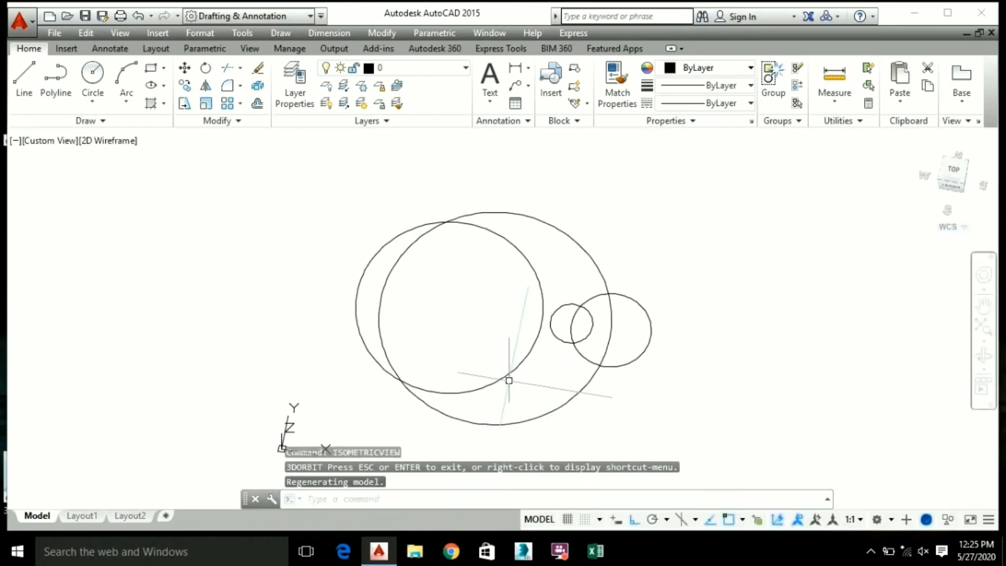
pyautogui.hotkey('ctrl', 'z')
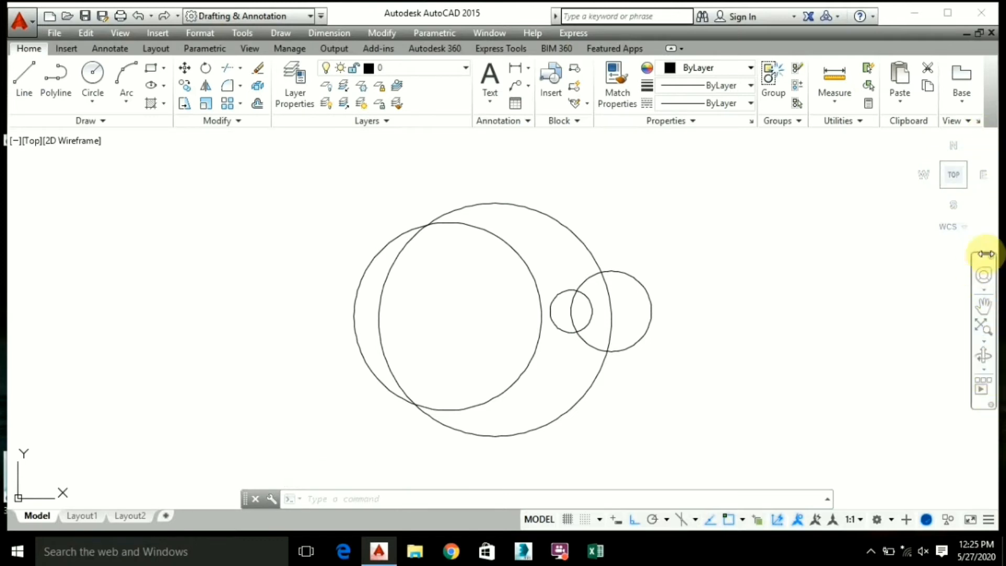
# Step: Tilt the view of the circles slightly with the full navigation wheel, and close the wheel
pyautogui.click(987, 291)
pyautogui.click(901, 302)
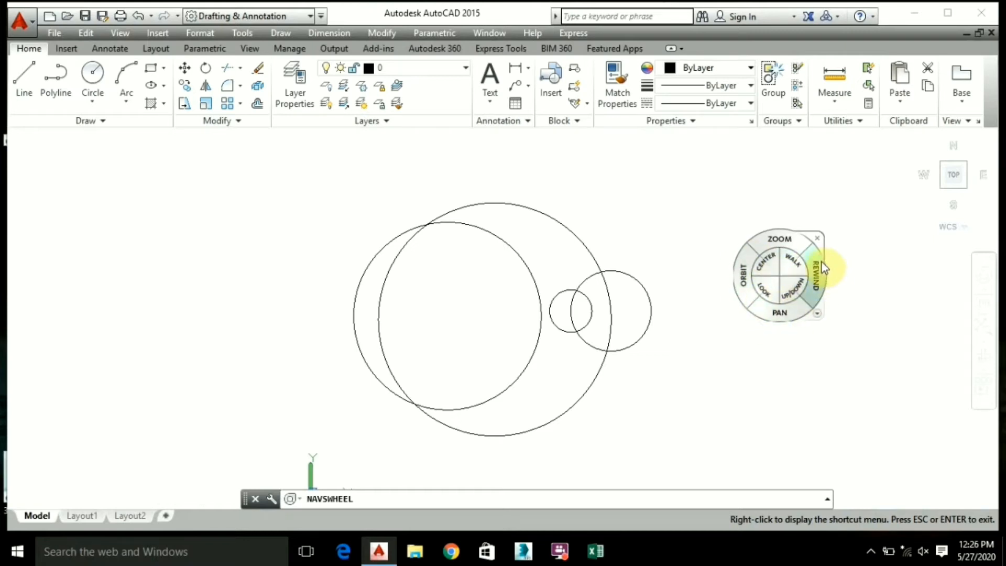
pyautogui.moveTo(785, 231); pyautogui.dragTo(808, 231)
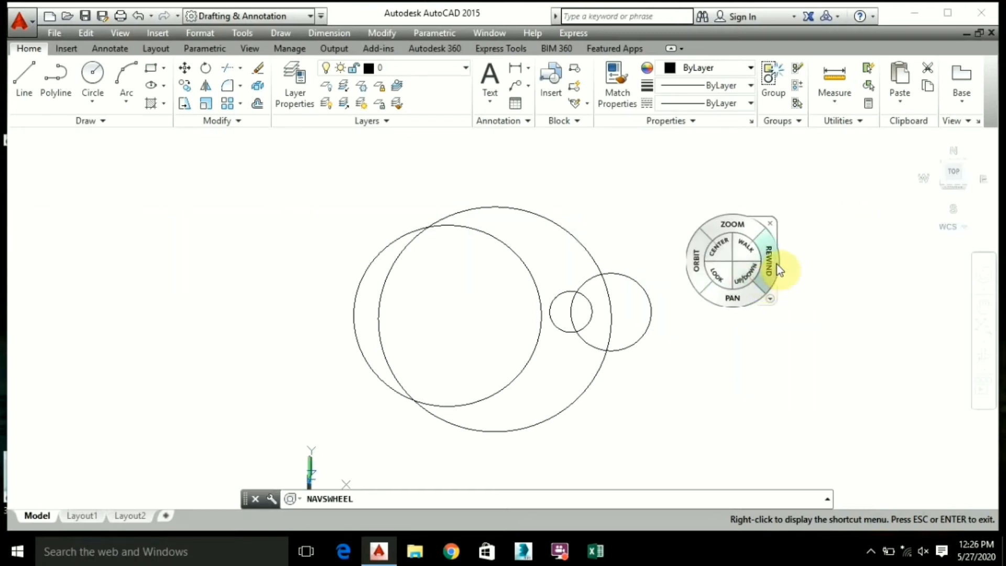
pyautogui.click(806, 207)
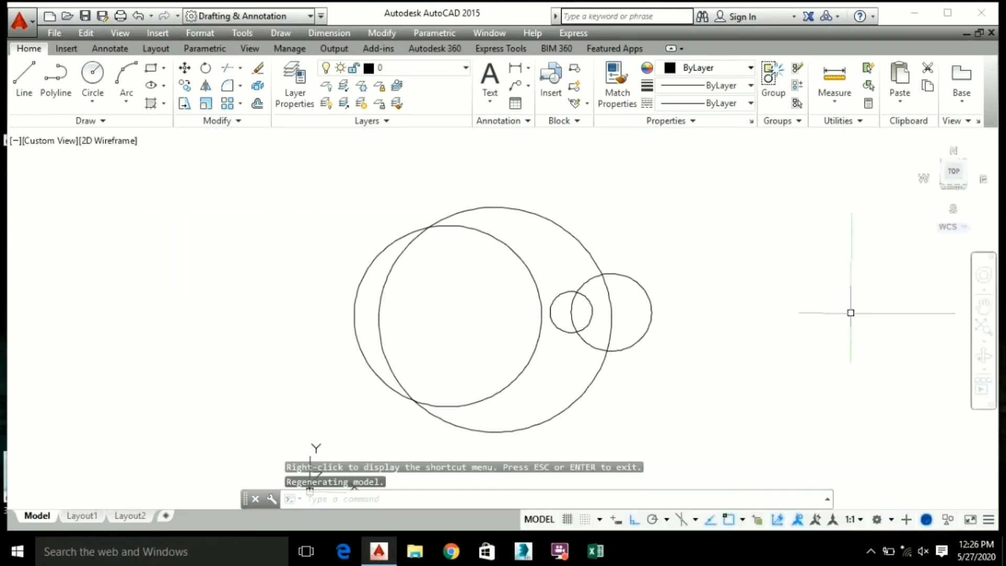
# Step: Pan the view of the circles slightly, and try Zoom Out on them before undoing that zoom
pyautogui.click(984, 307)
pyautogui.moveTo(443, 292)
pyautogui.mouseDown()
pyautogui.moveTo(469, 204)
pyautogui.moveTo(719, 322)
pyautogui.moveTo(477, 283)
pyautogui.moveTo(380, 350)
pyautogui.moveTo(305, 243)
pyautogui.moveTo(242, 252)
pyautogui.moveTo(966, 355)
pyautogui.moveTo(19, 144)
pyautogui.moveTo(961, 281)
pyautogui.moveTo(572, 285)
pyautogui.moveTo(670, 275)
pyautogui.mouseUp()
pyautogui.press('Escape')
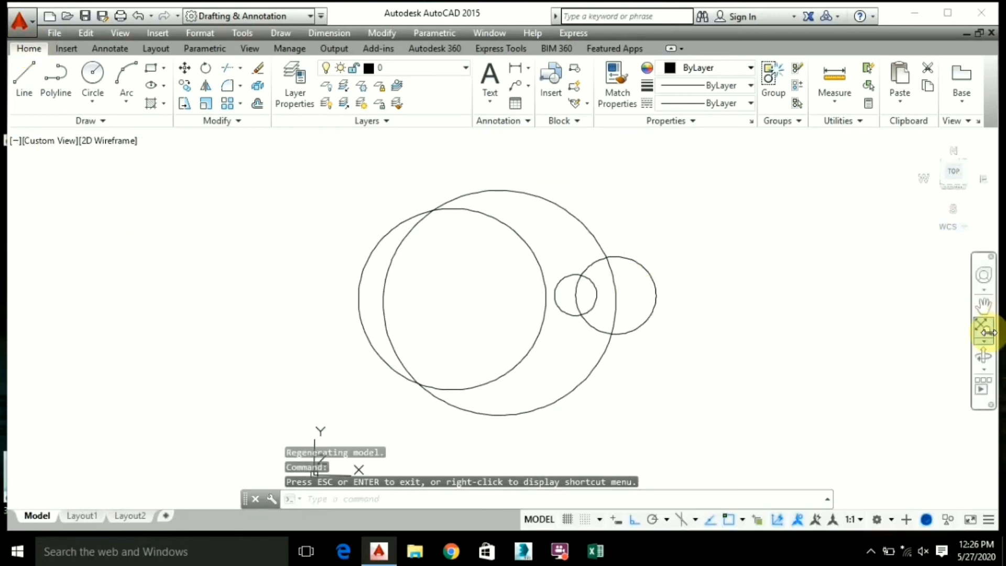
pyautogui.click(991, 341)
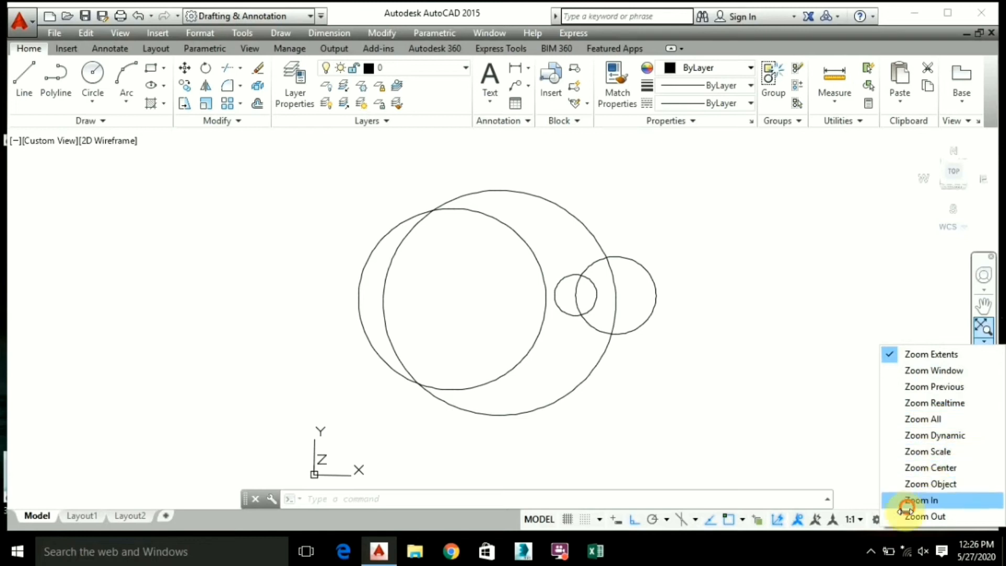
pyautogui.click(923, 516)
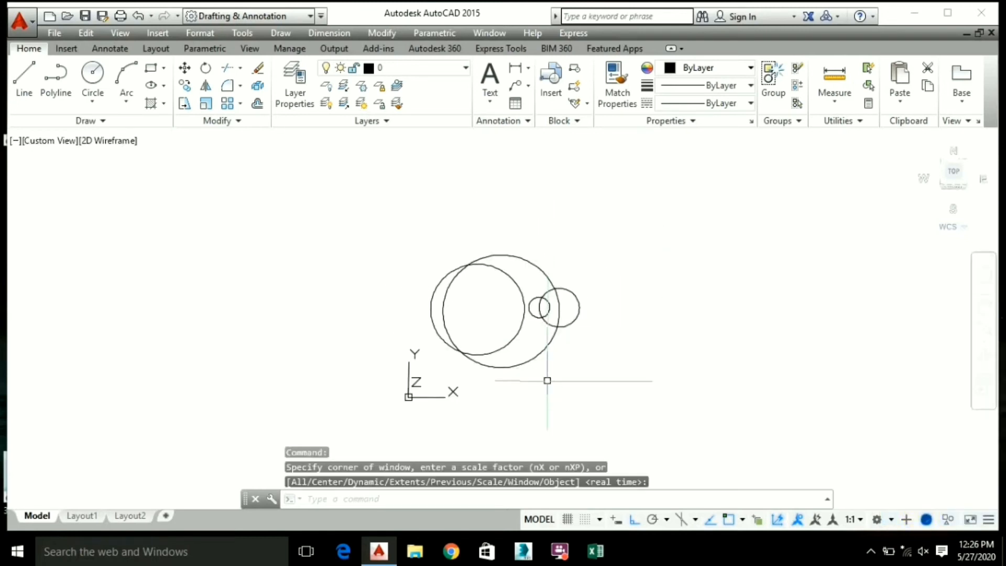
pyautogui.hotkey('ctrl', 'z')
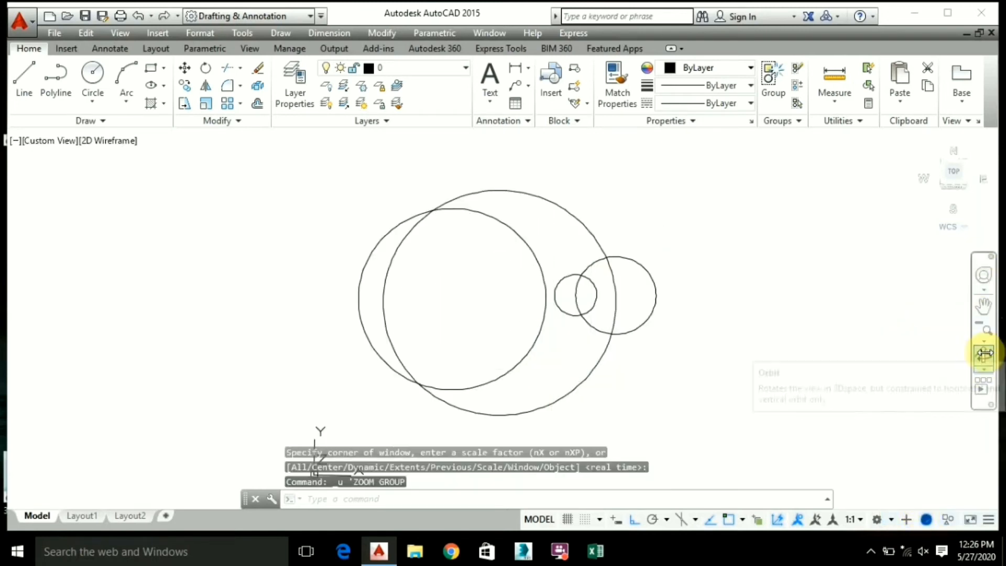
# Step: Rotate the view of the circles with the navigation bar's Orbit tool, and undo the rotation
pyautogui.click(983, 362)
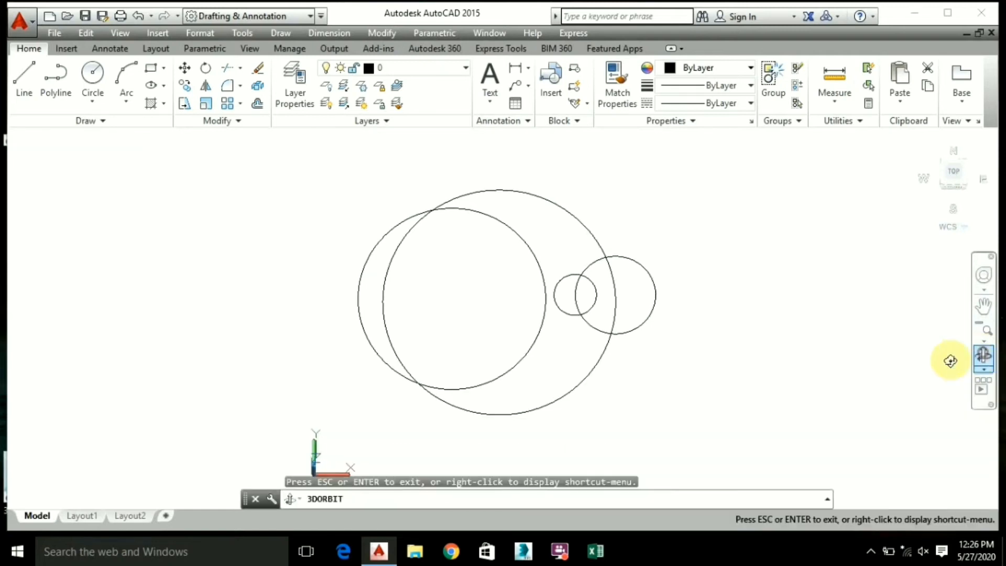
pyautogui.moveTo(541, 281); pyautogui.dragTo(569, 273)
pyautogui.press('Escape')
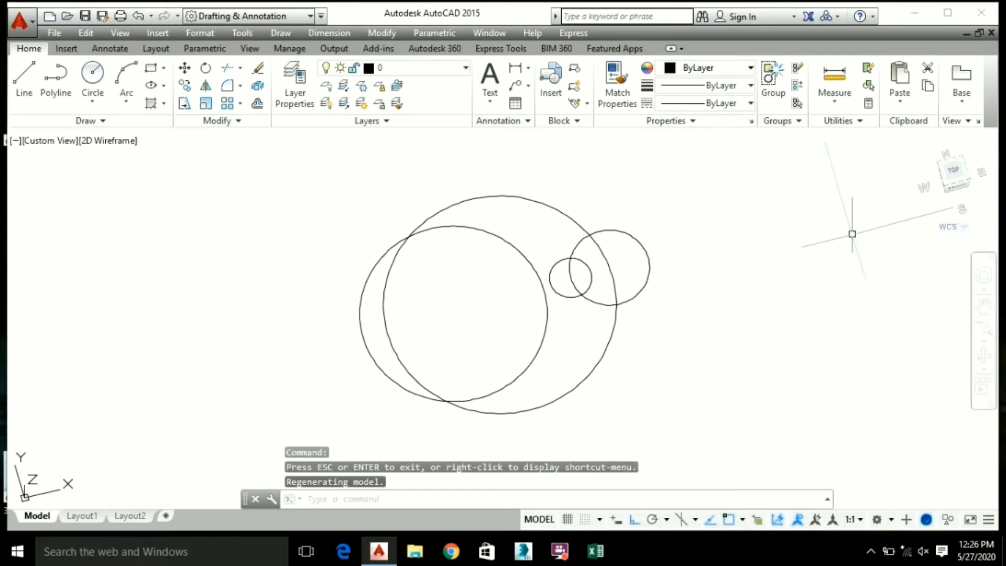
pyautogui.hotkey('ctrl', 'z')
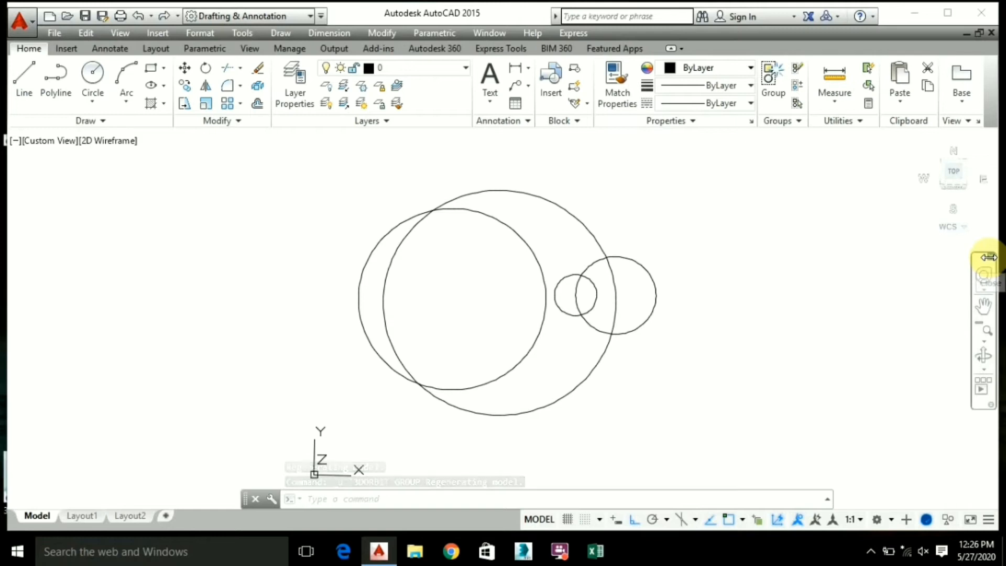
# Step: Return the model to the Top view with the ViewCube
pyautogui.scroll(1, 990, 257)
pyautogui.scroll(-1, 993, 261)
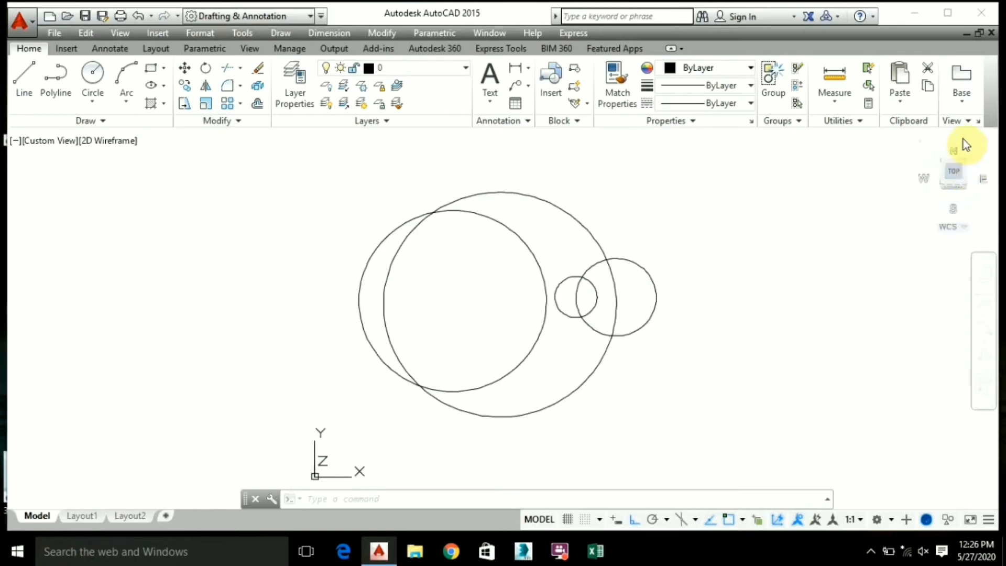
pyautogui.click(957, 174)
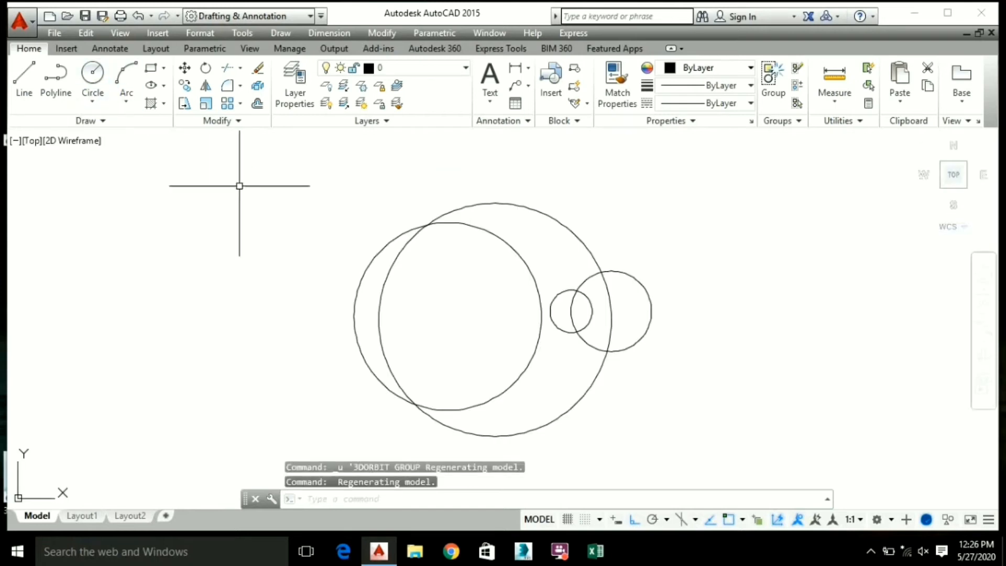
# Step: Toggle the display of the file tabs and the layout tabs off and back on
pyautogui.click(254, 52)
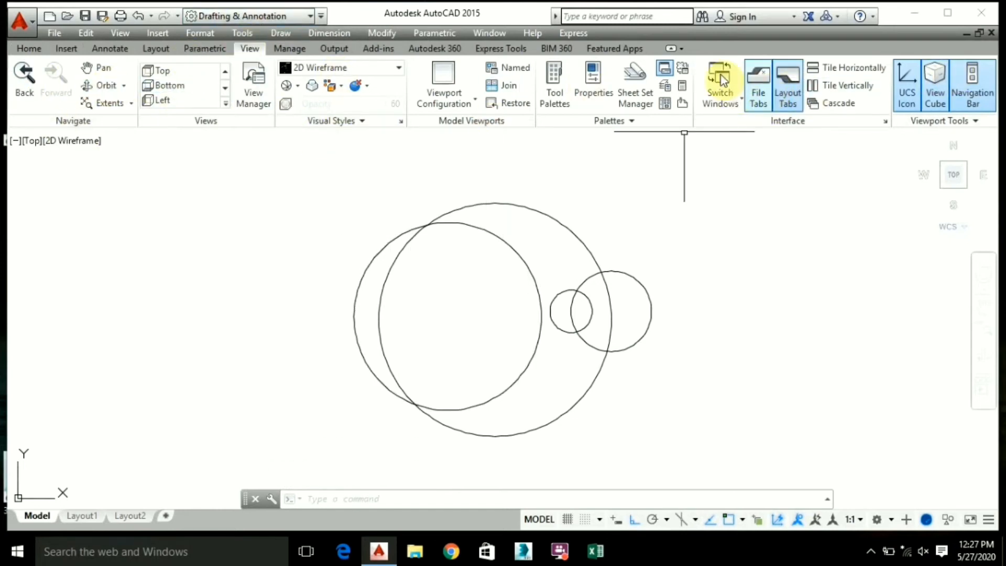
pyautogui.click(759, 87)
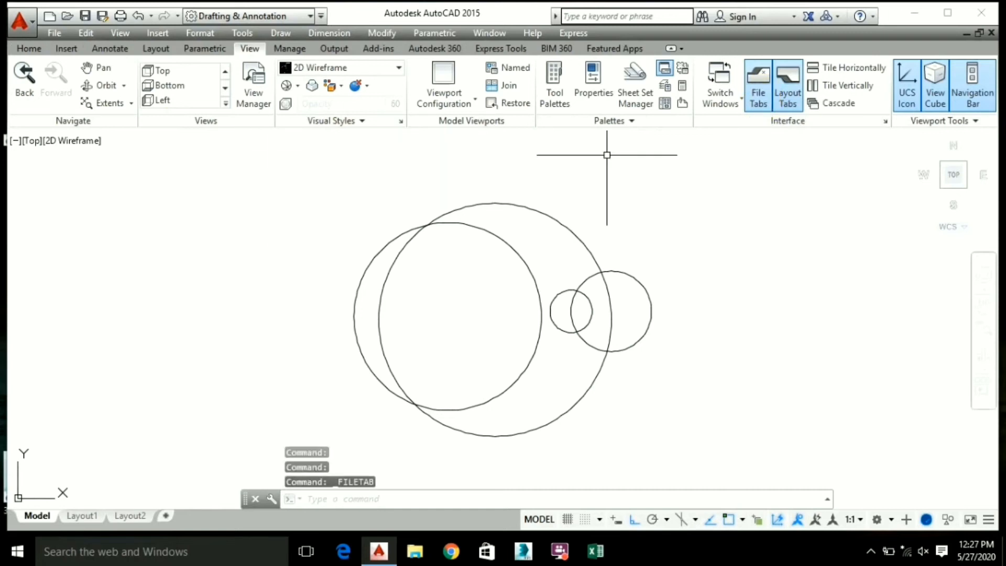
pyautogui.scroll(3, 315, 215)
pyautogui.scroll(-3, 340, 212)
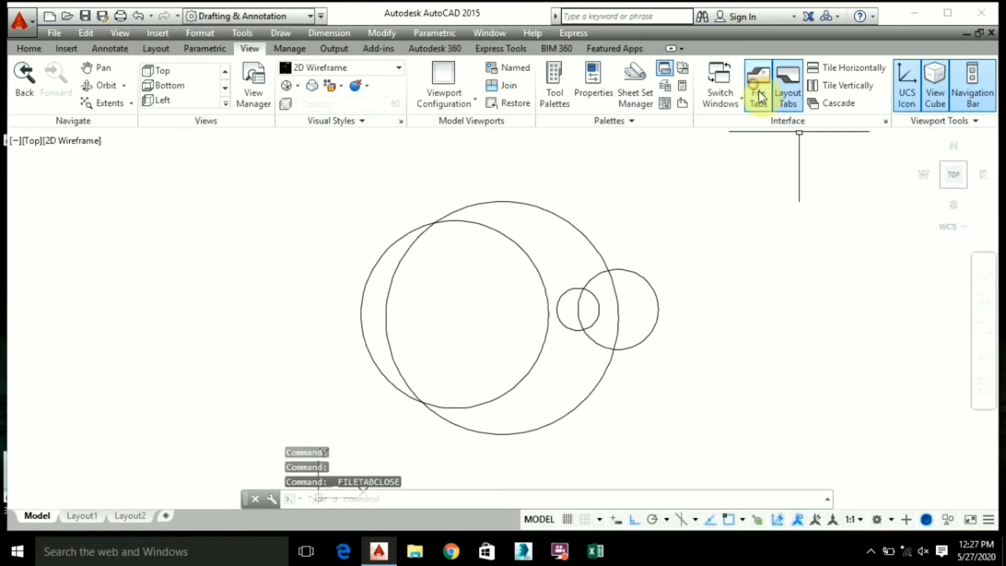
pyautogui.click(786, 95)
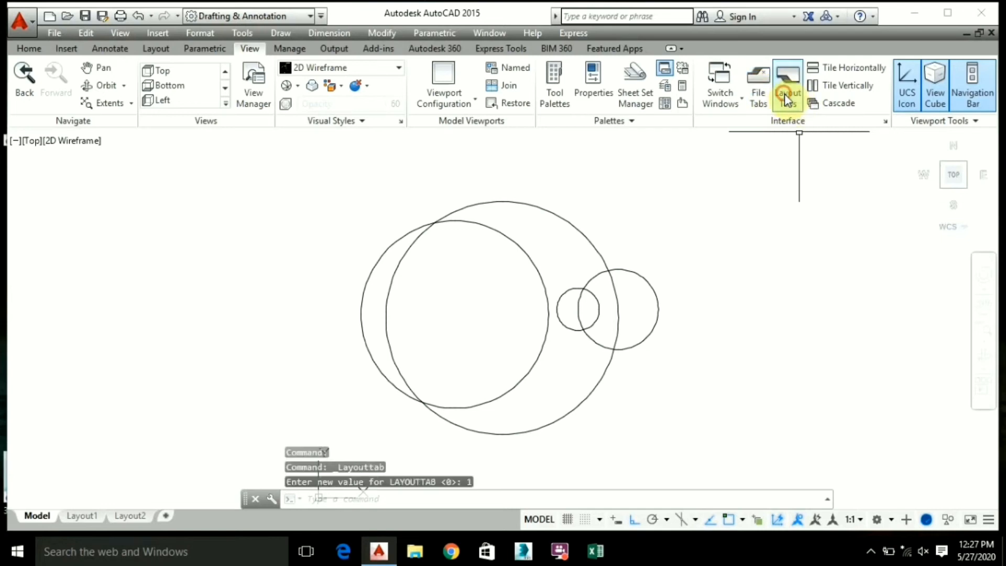
pyautogui.click(758, 89)
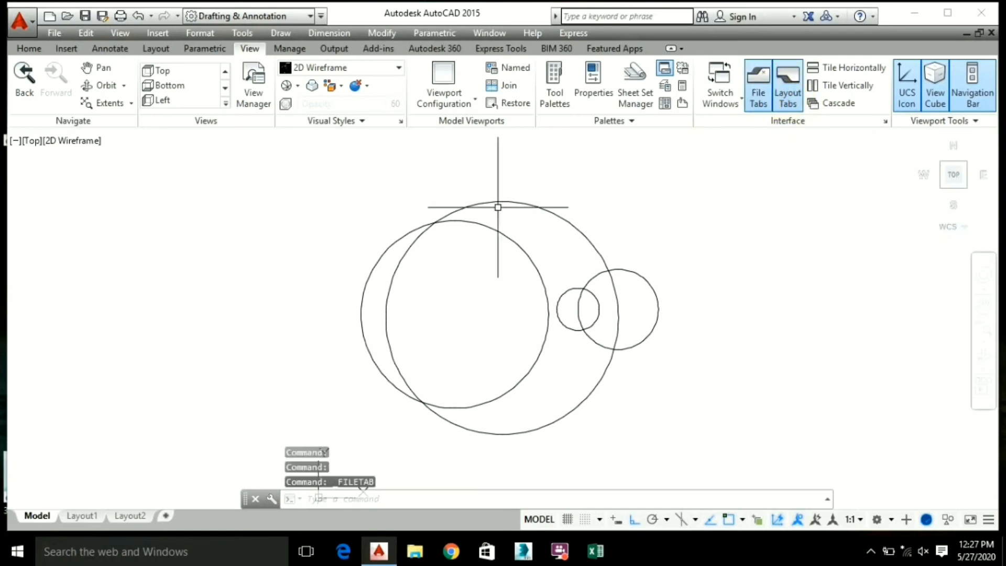
# Step: Examine the Switch Windows list without choosing a drawing, and inspect the circles at different magnifications
pyautogui.click(725, 98)
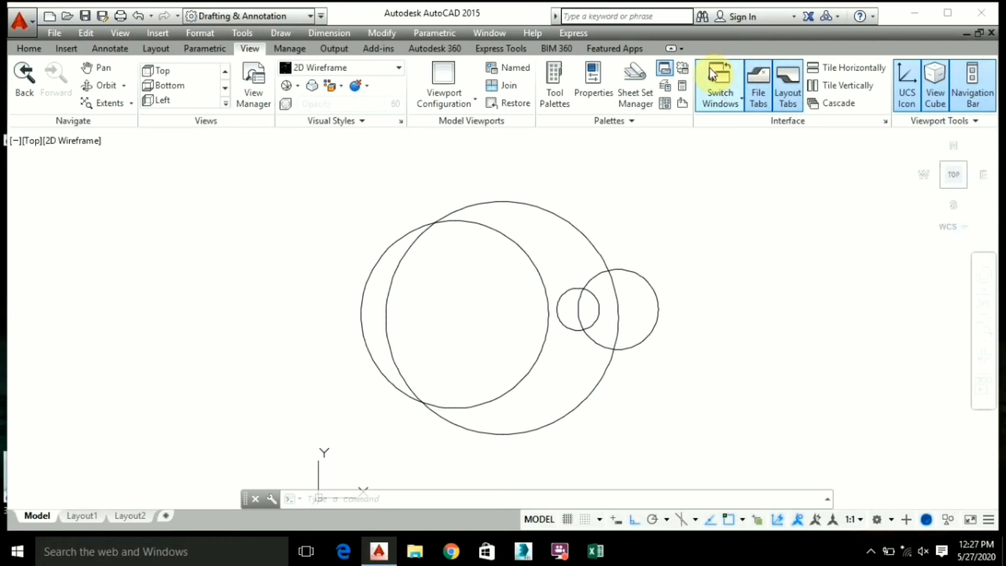
pyautogui.scroll(4, 260, 184)
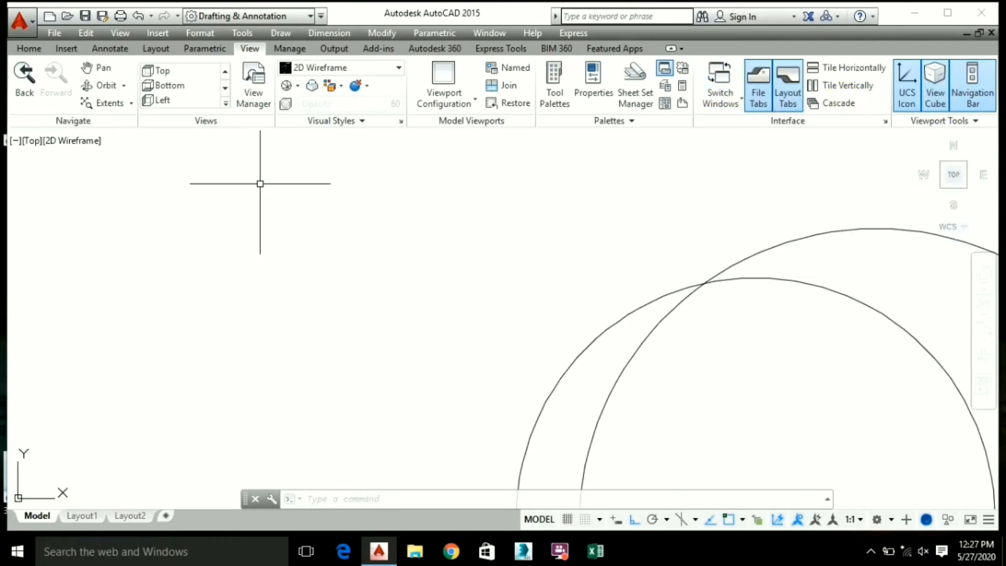
pyautogui.scroll(-7, 260, 184)
pyautogui.moveTo(428, 209)
pyautogui.mouseDown(button='middle')
pyautogui.moveTo(551, 215)
pyautogui.moveTo(516, 294)
pyautogui.mouseUp(button='middle')
pyautogui.scroll(3, 551, 246)
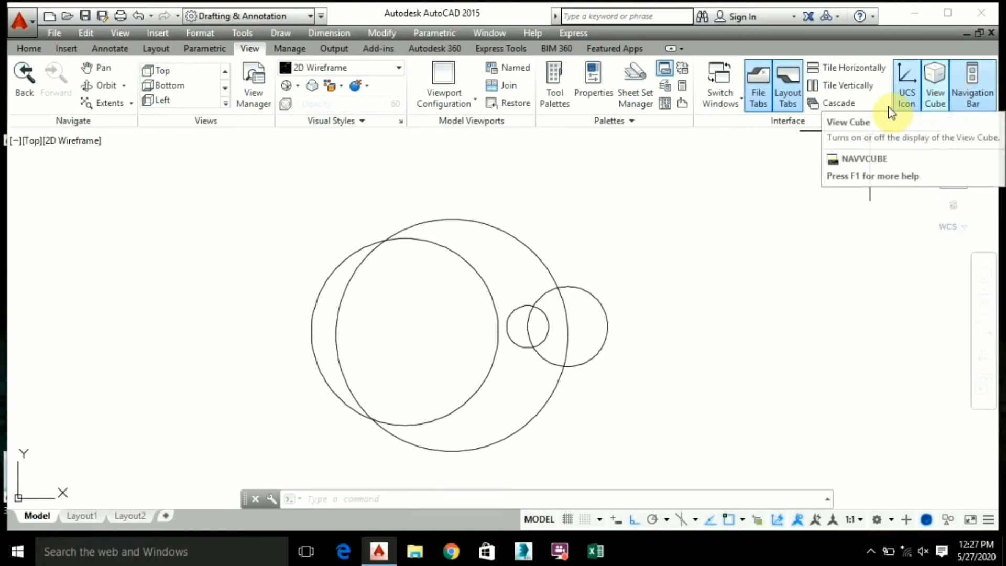
# Step: Hide the UCS icon, inspect the circles without it, and show the icon again
pyautogui.click(908, 82)
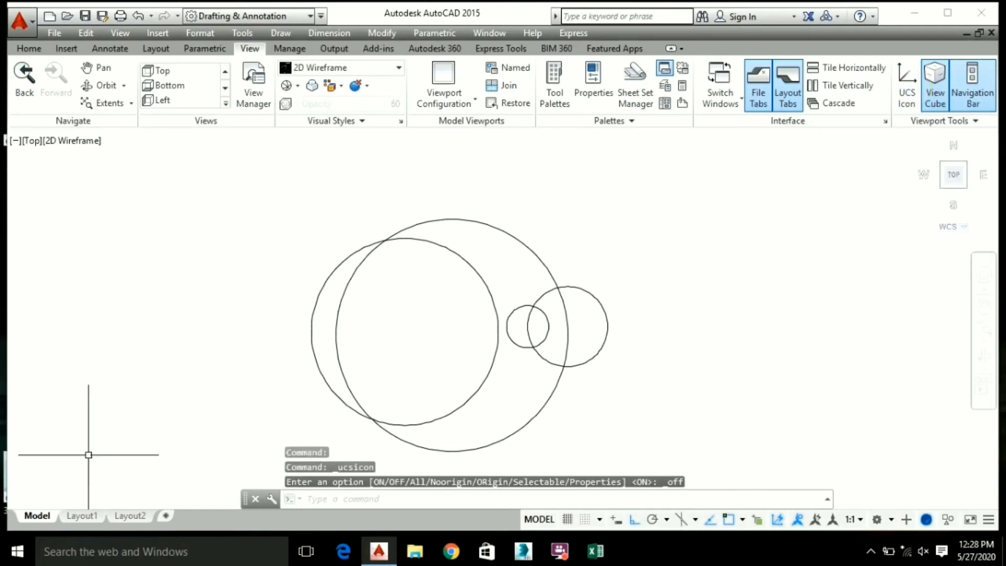
pyautogui.scroll(-5, 117, 406)
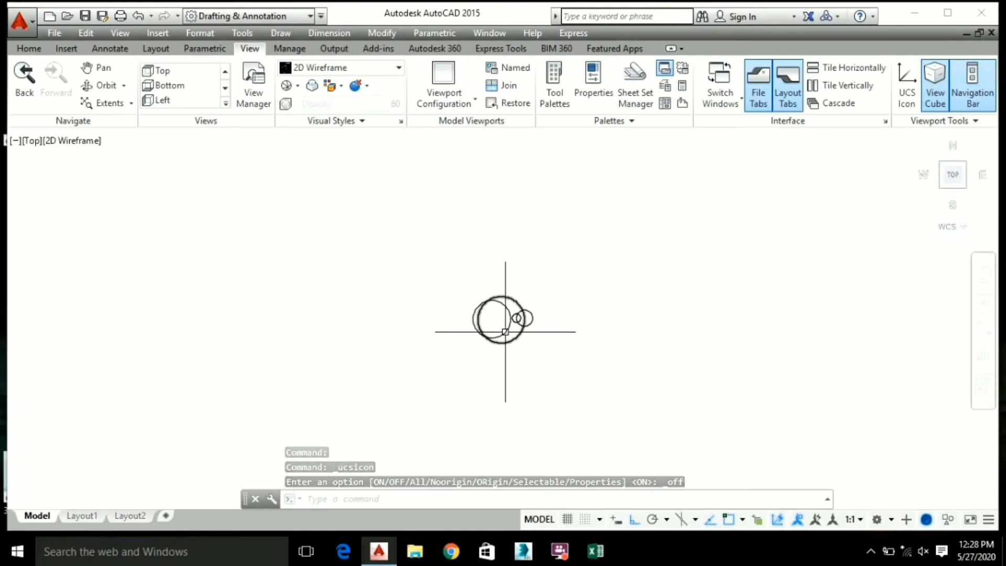
pyautogui.scroll(6, 510, 328)
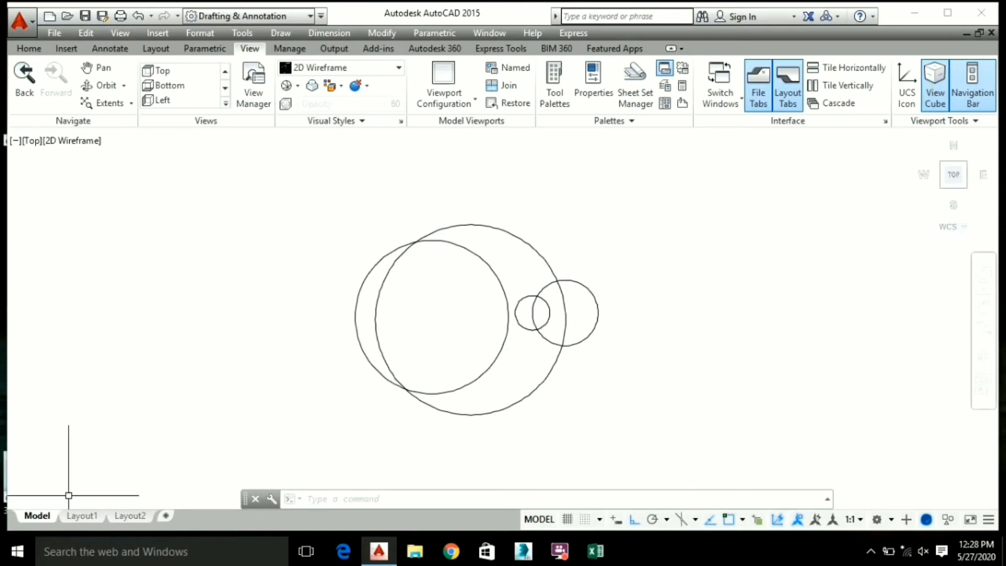
pyautogui.click(907, 99)
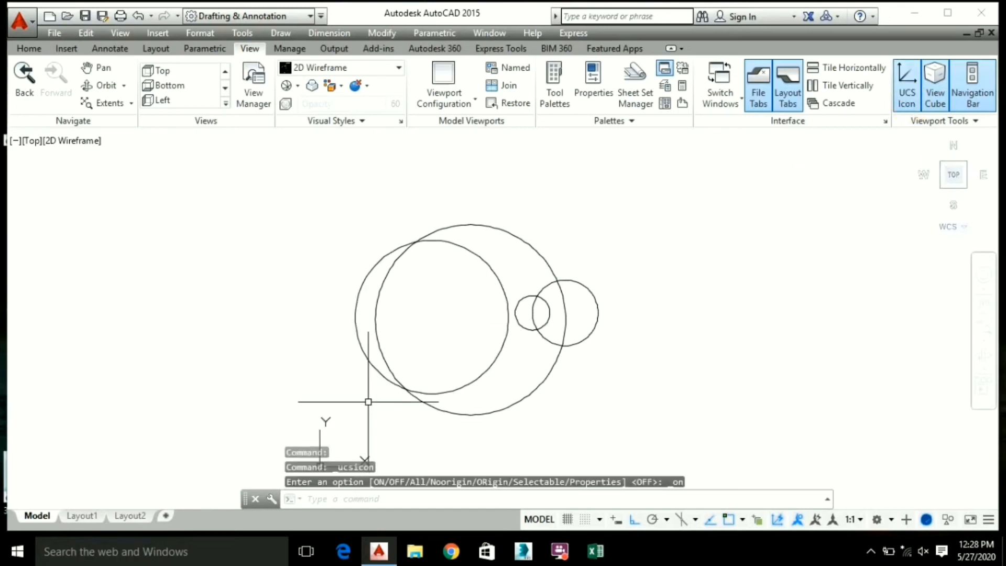
pyautogui.moveTo(369, 402); pyautogui.dragTo(277, 292, button='middle')
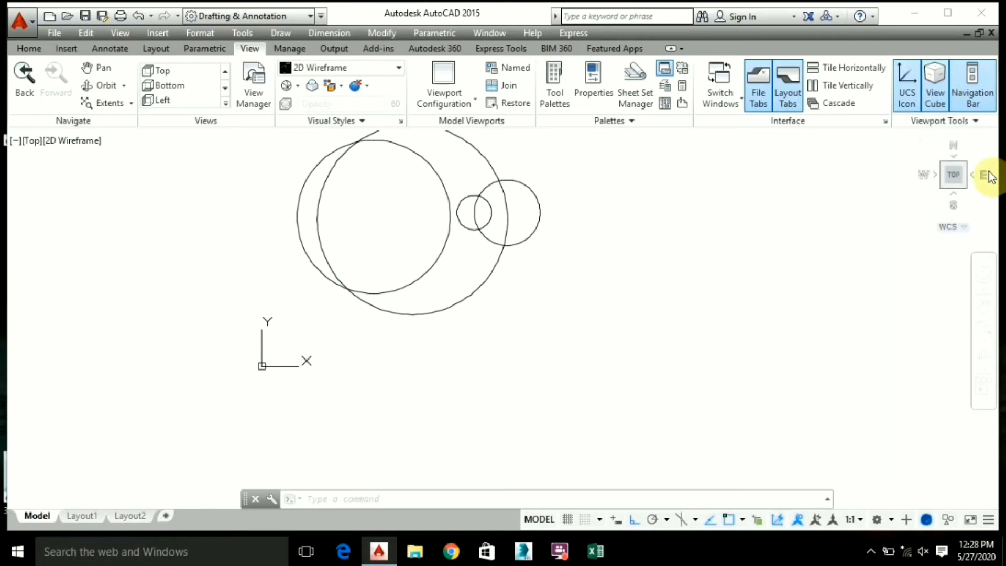
# Step: Toggle the ViewCube and the navigation bar off and back on
pyautogui.click(935, 84)
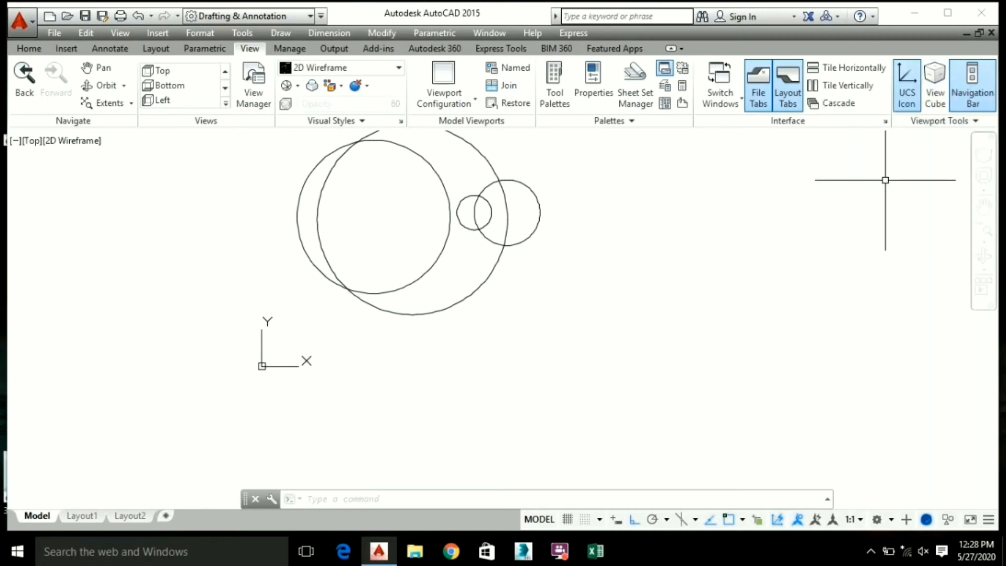
pyautogui.click(937, 94)
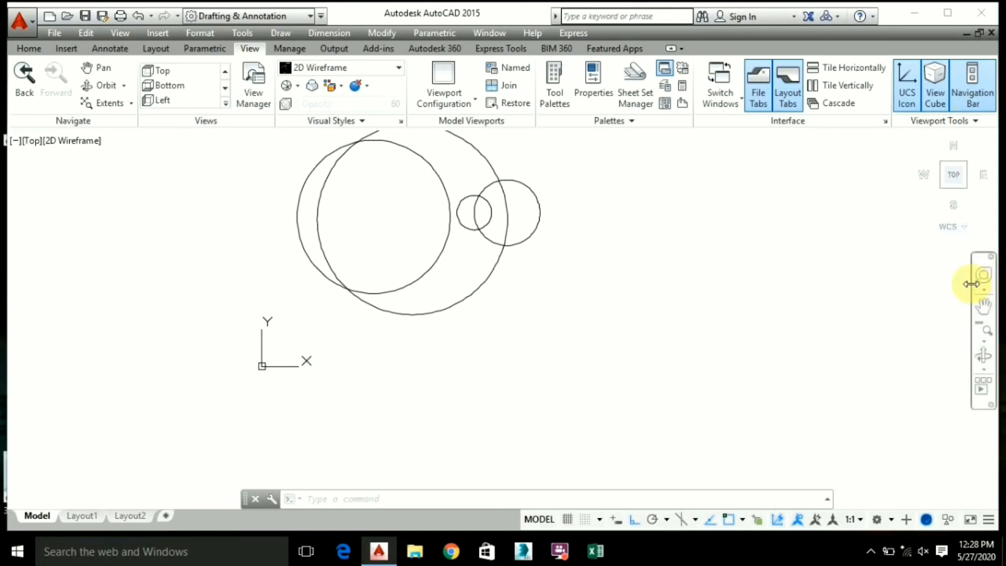
pyautogui.click(977, 100)
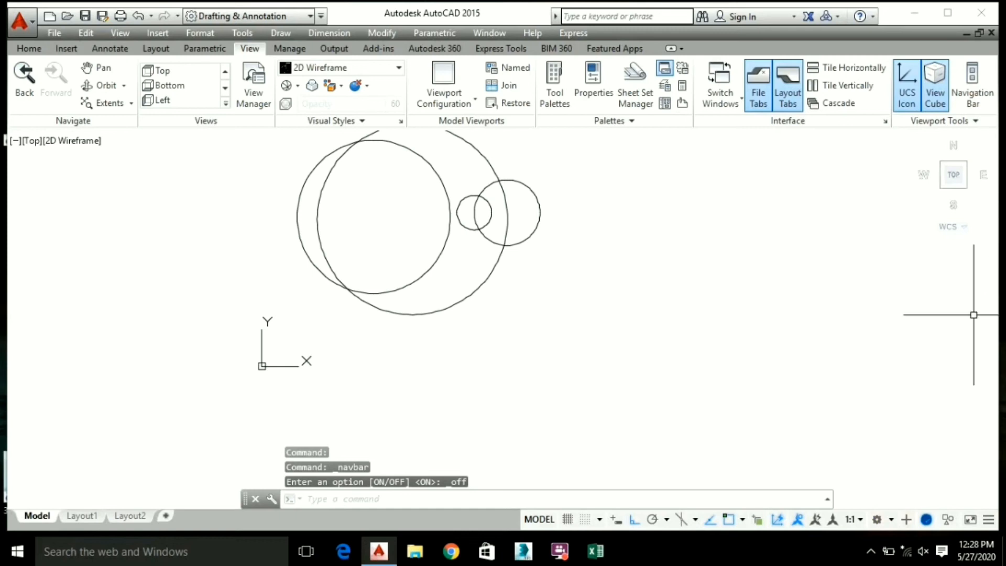
pyautogui.click(977, 101)
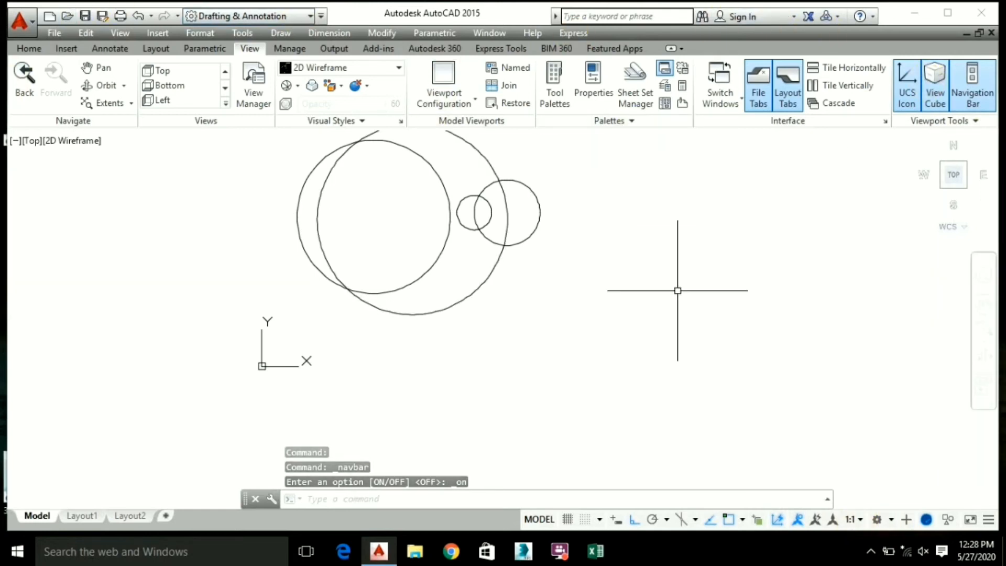
pyautogui.moveTo(501, 254); pyautogui.dragTo(600, 349, button='middle')
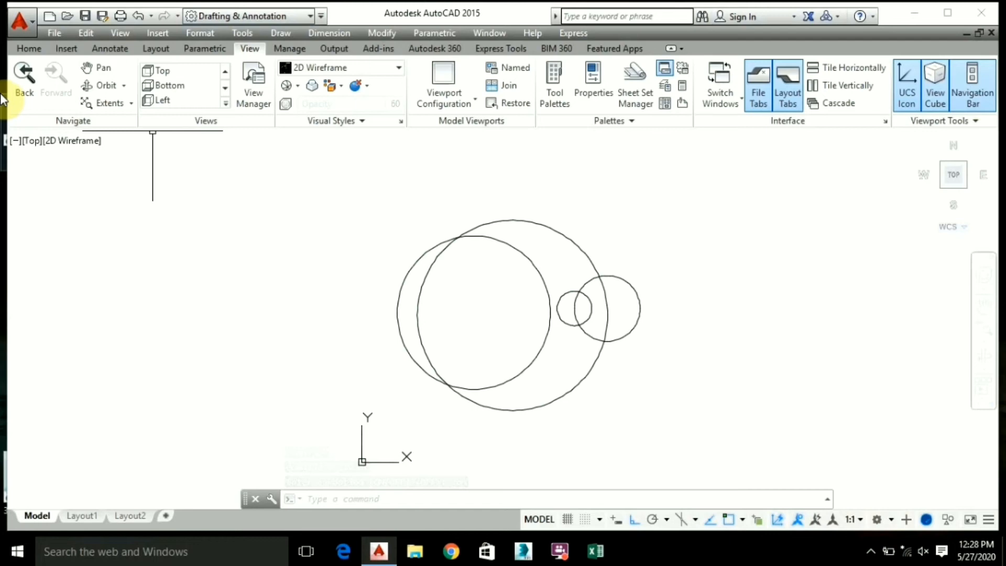
# Step: Set the window color scheme to Dark in the display options and open the drawing window color settings
pyautogui.click(29, 49)
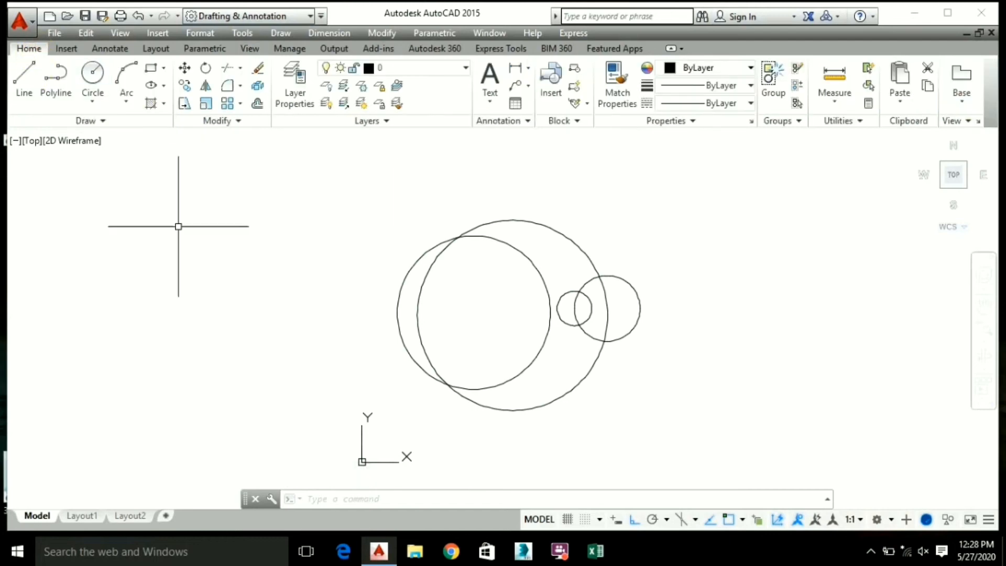
pyautogui.click(692, 430)
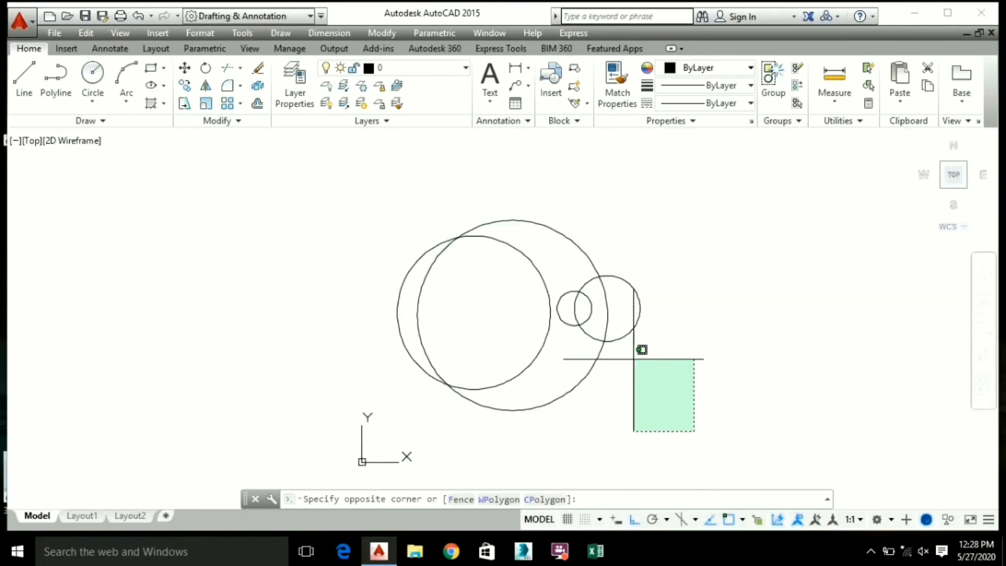
pyautogui.click(636, 348)
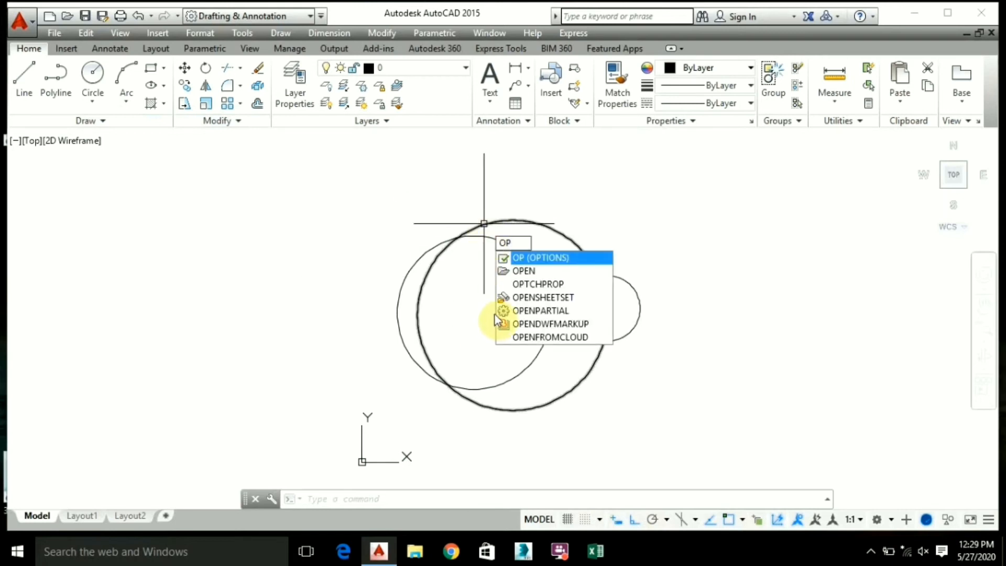
pyautogui.click(548, 260)
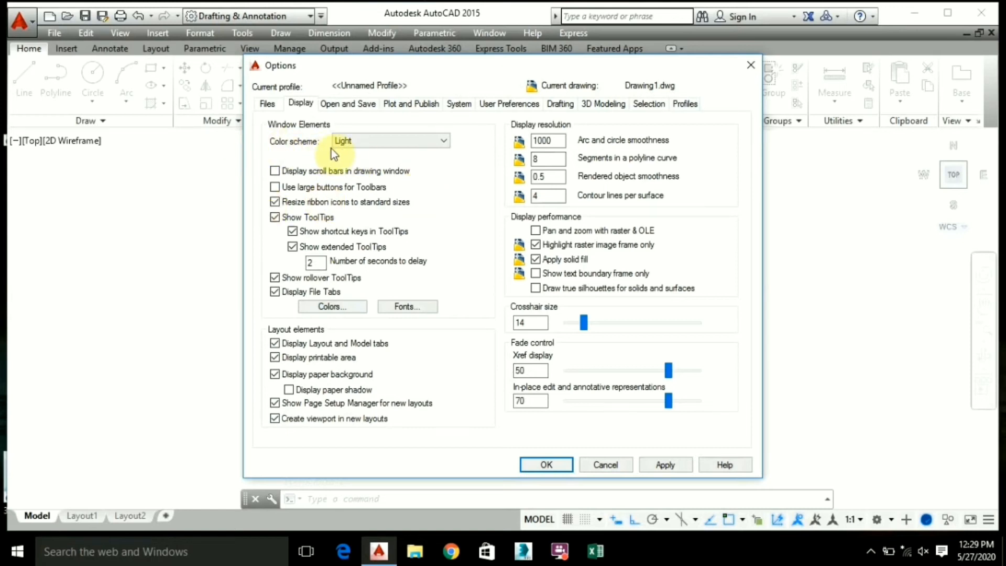
pyautogui.click(383, 139)
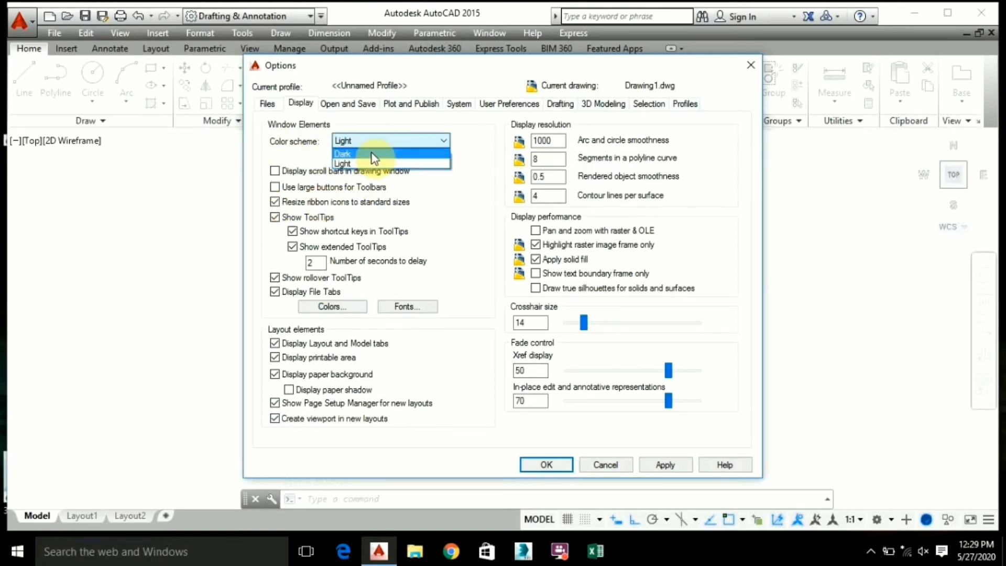
pyautogui.click(367, 154)
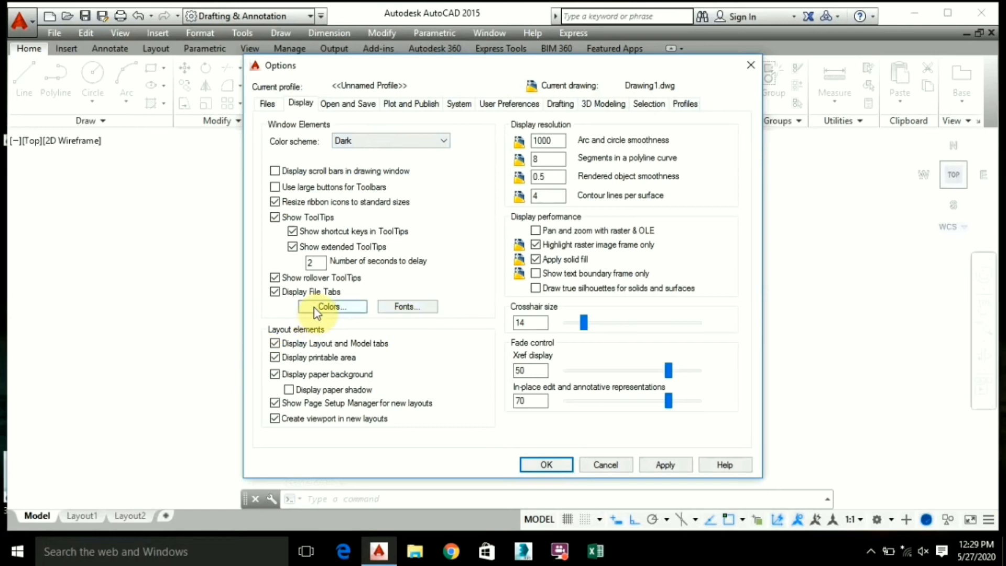
pyautogui.click(329, 307)
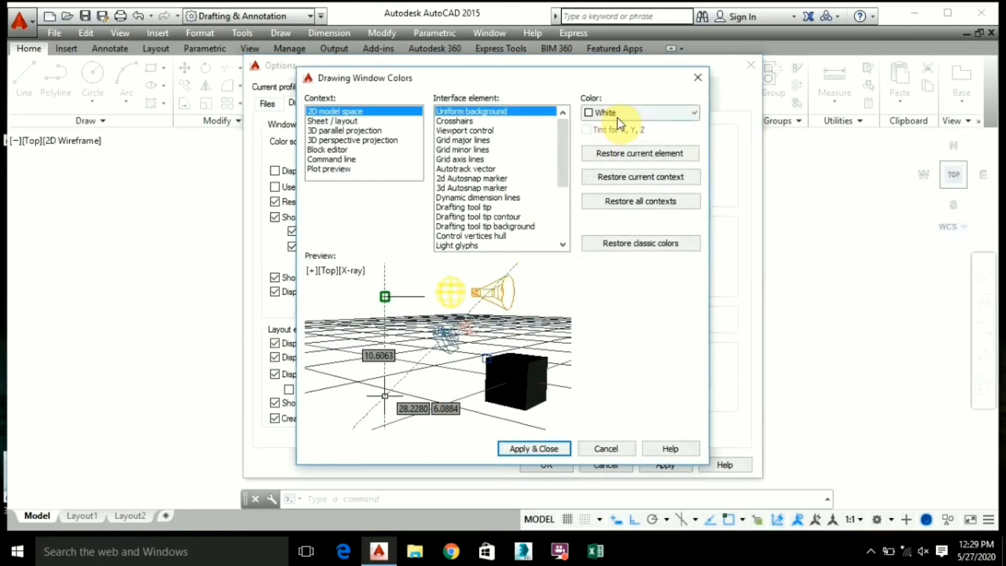
pyautogui.click(614, 113)
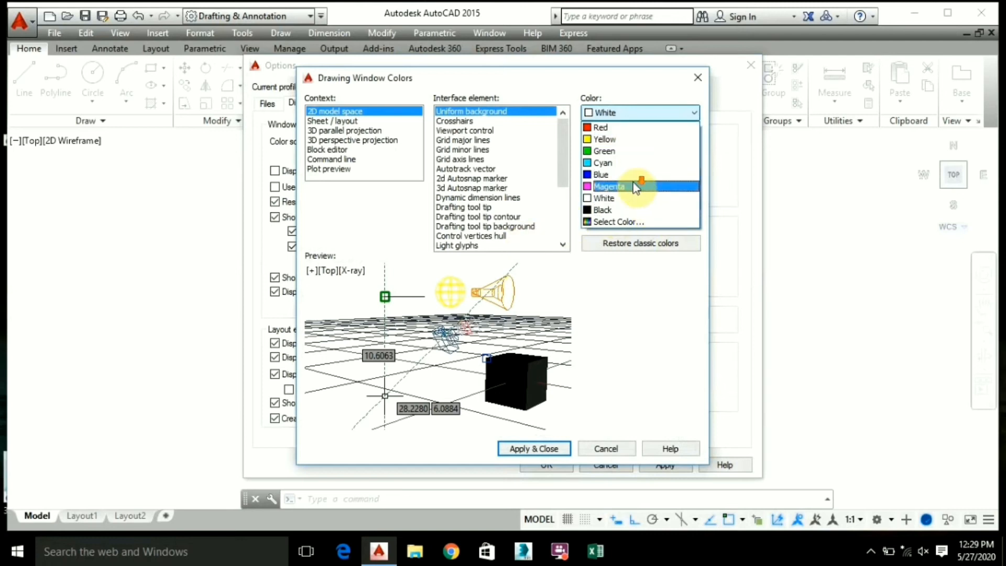
pyautogui.click(630, 222)
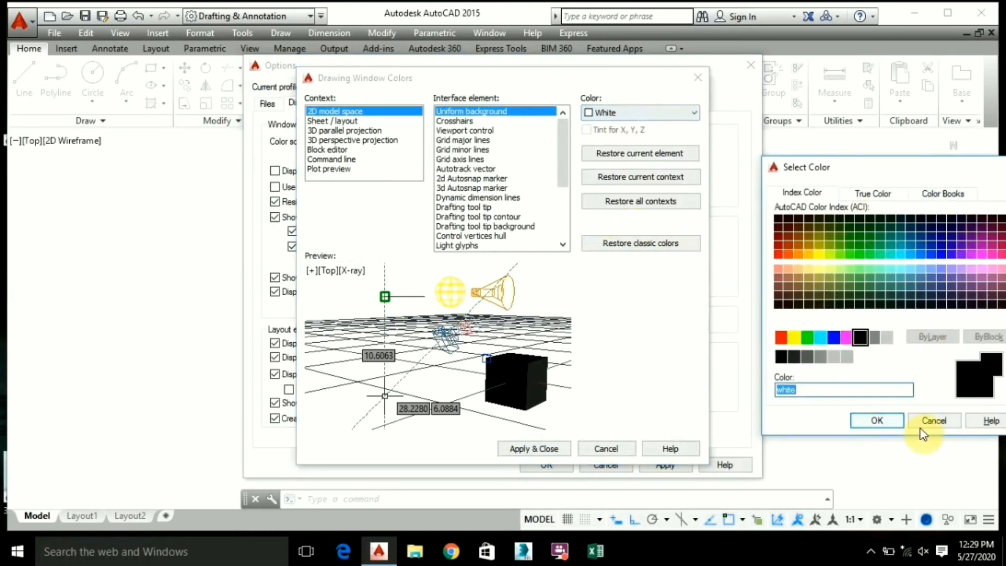
pyautogui.click(936, 421)
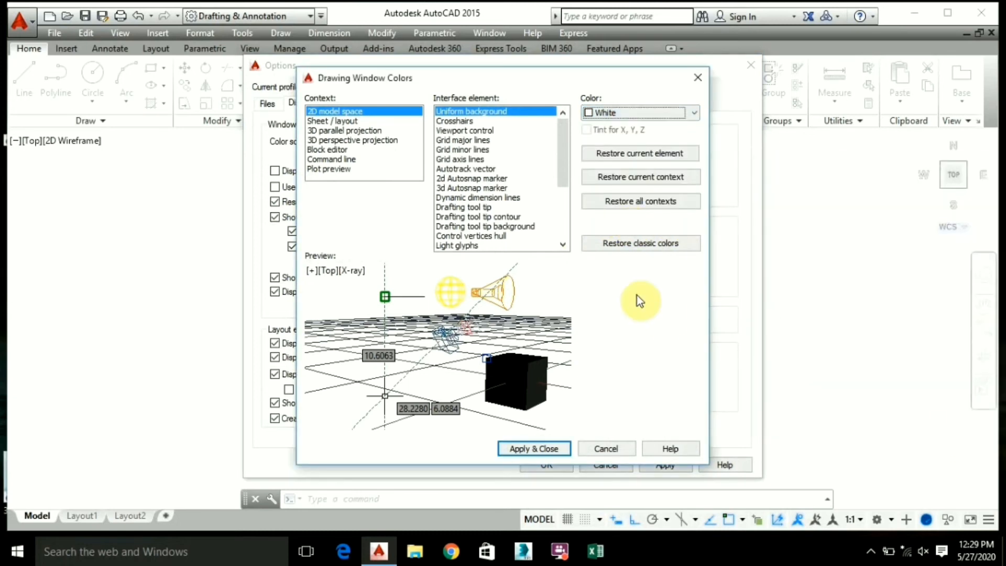
# Step: Set the 2D model space uniform background color to Black, apply the options, and inspect the circles
pyautogui.click(694, 112)
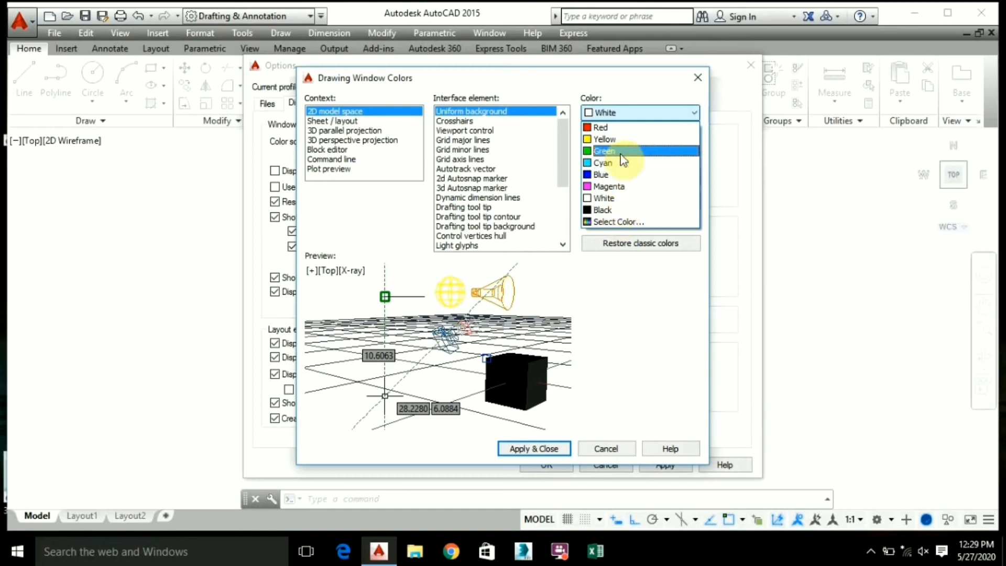
pyautogui.click(623, 210)
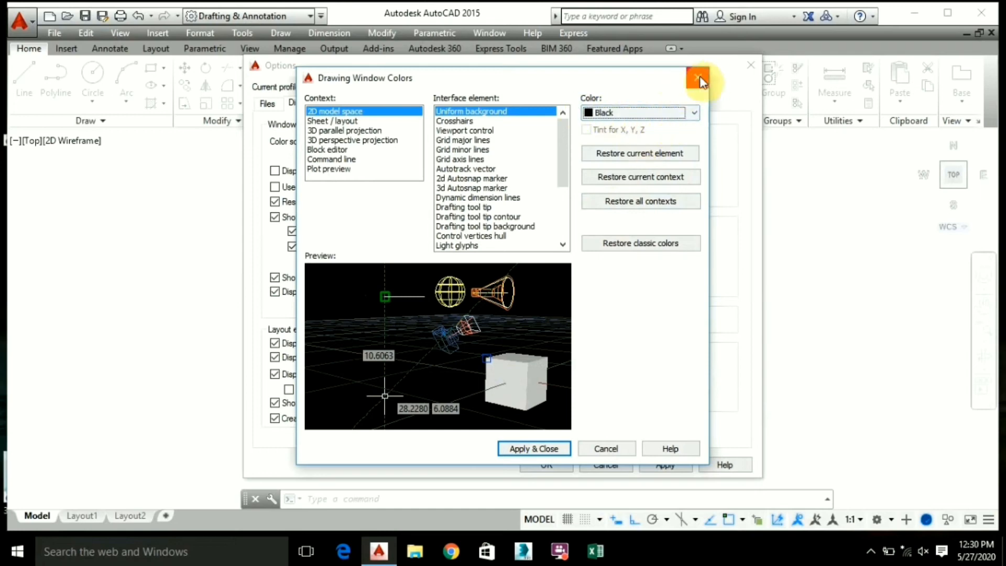
pyautogui.click(557, 449)
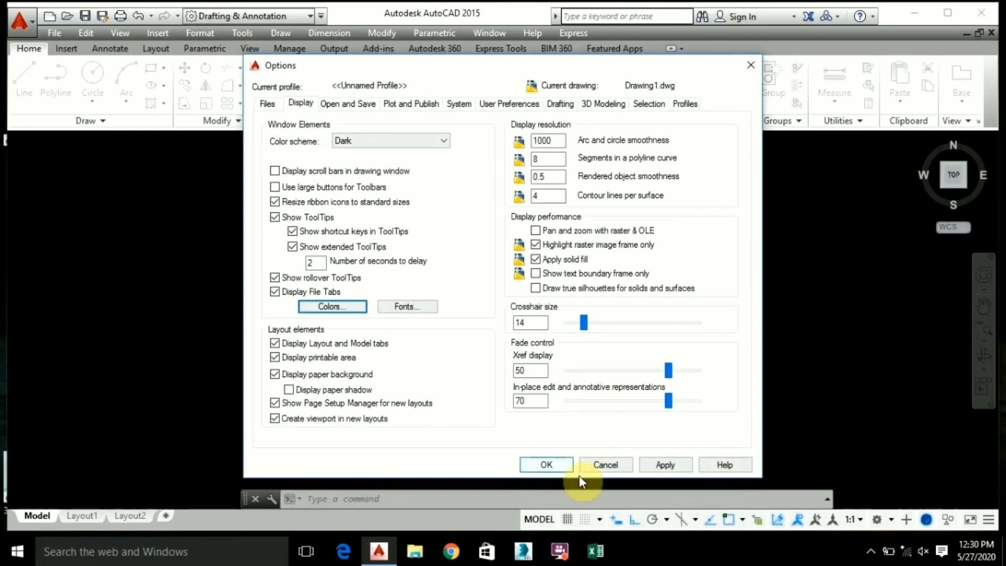
pyautogui.click(546, 461)
pyautogui.click(543, 459)
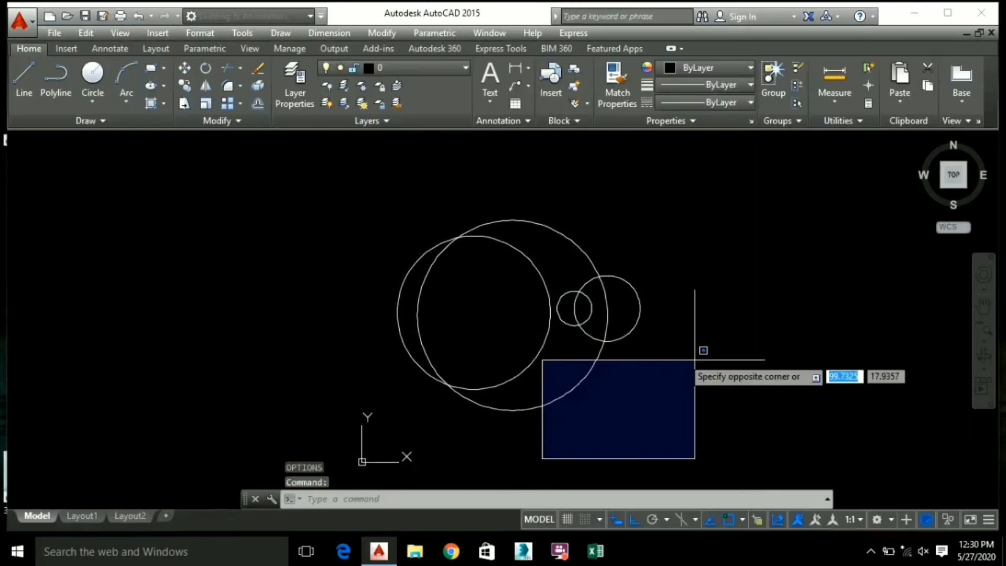
pyautogui.click(566, 360)
pyautogui.moveTo(412, 259)
pyautogui.mouseDown(button='middle')
pyautogui.moveTo(382, 227)
pyautogui.moveTo(371, 196)
pyautogui.mouseUp(button='middle')
pyautogui.moveTo(298, 233); pyautogui.dragTo(304, 299, button='middle')
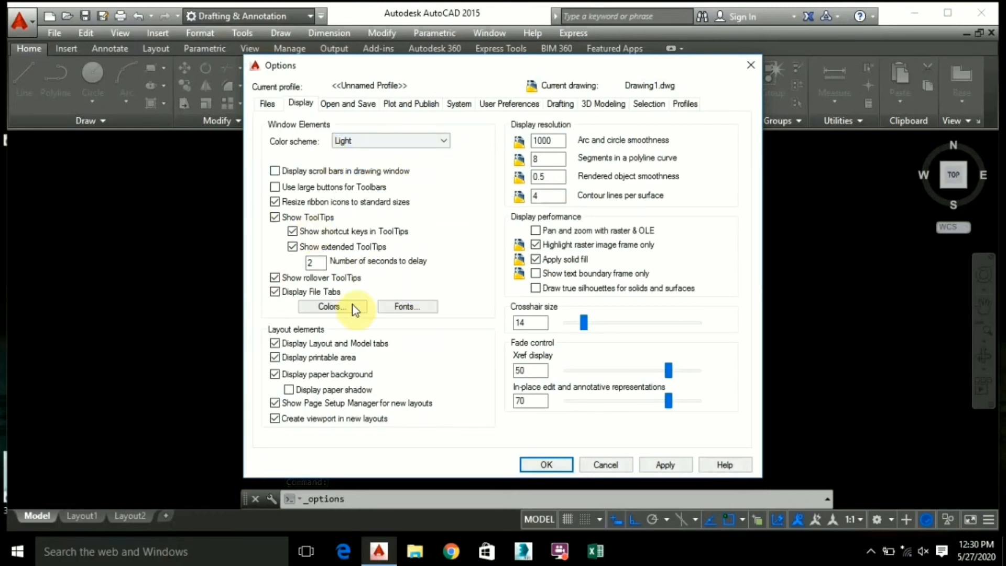
# Step: Set the uniform background color of the 2D model space to White through the display options
pyautogui.click(349, 307)
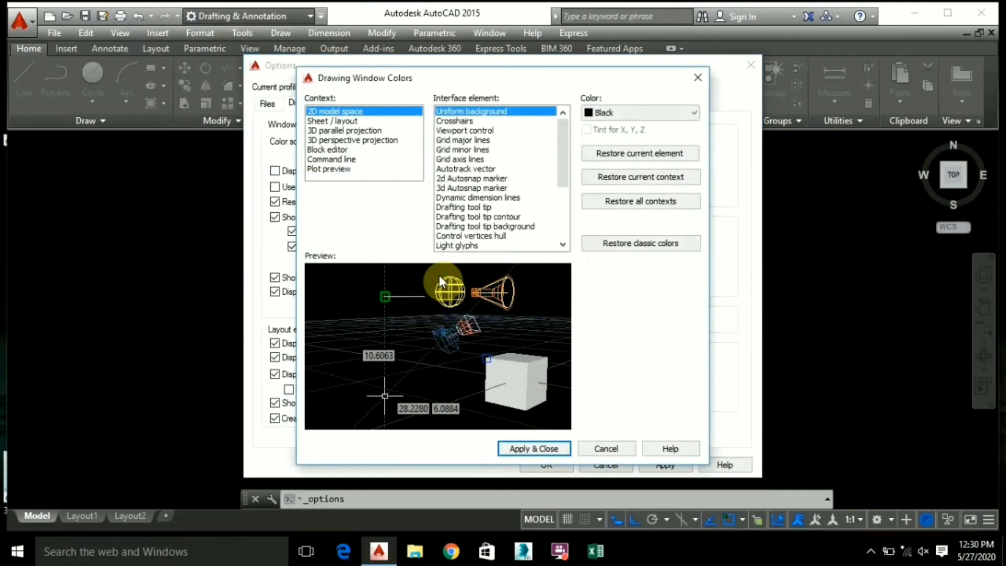
pyautogui.click(641, 112)
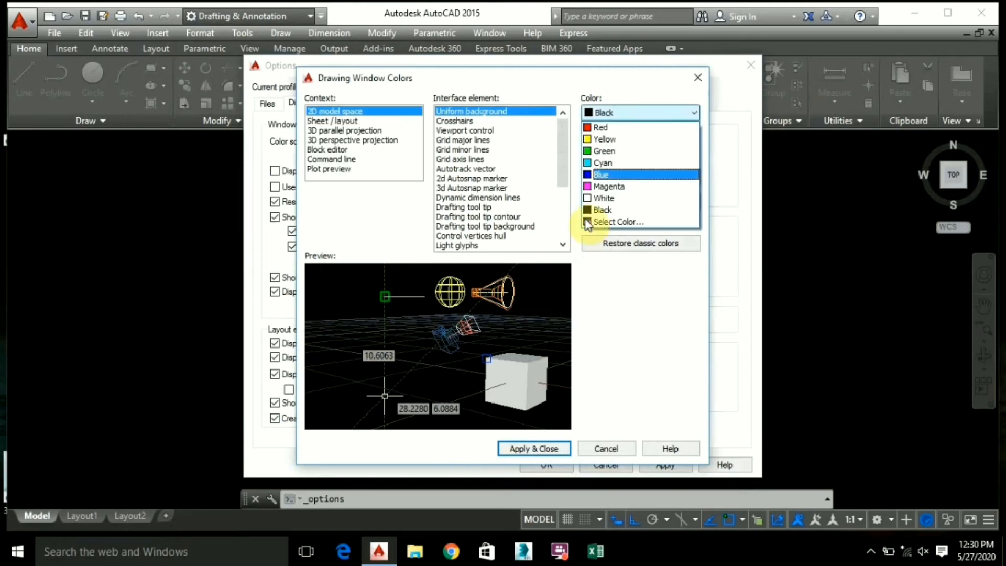
pyautogui.click(612, 203)
pyautogui.click(527, 450)
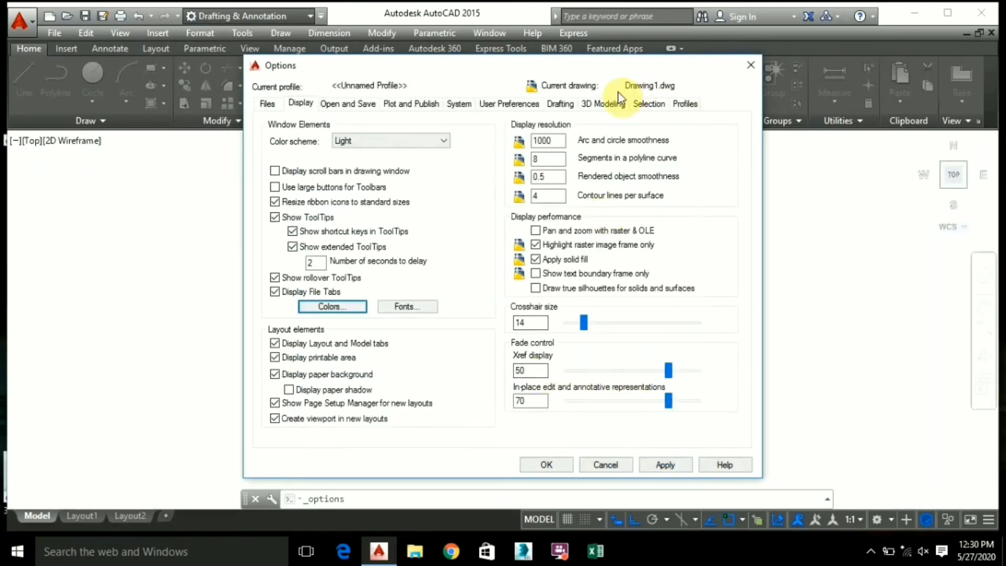
# Step: Enlarge the pickbox and the grip size in the selection options, and review the grip colors without changing them
pyautogui.click(652, 104)
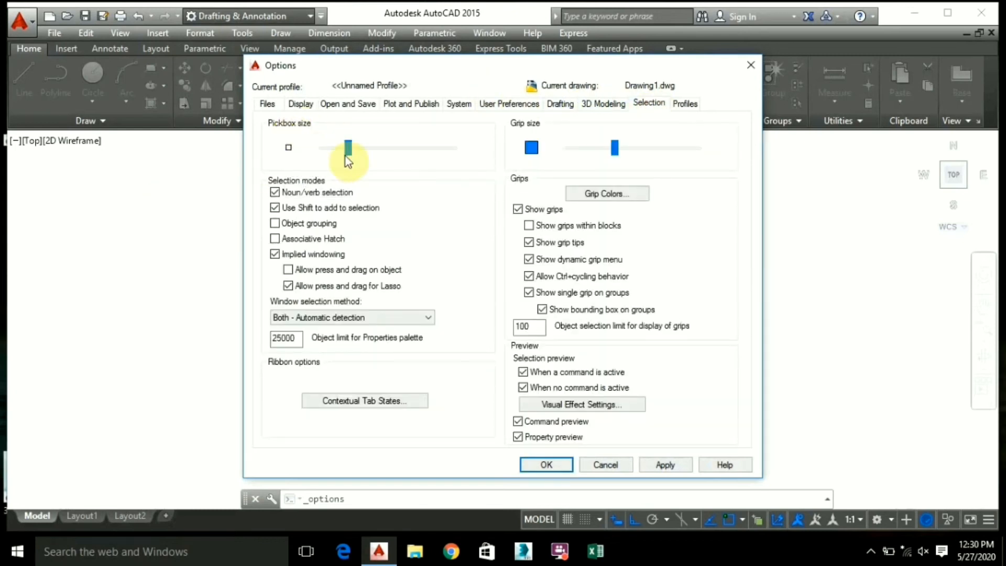
pyautogui.moveTo(348, 148); pyautogui.dragTo(401, 160)
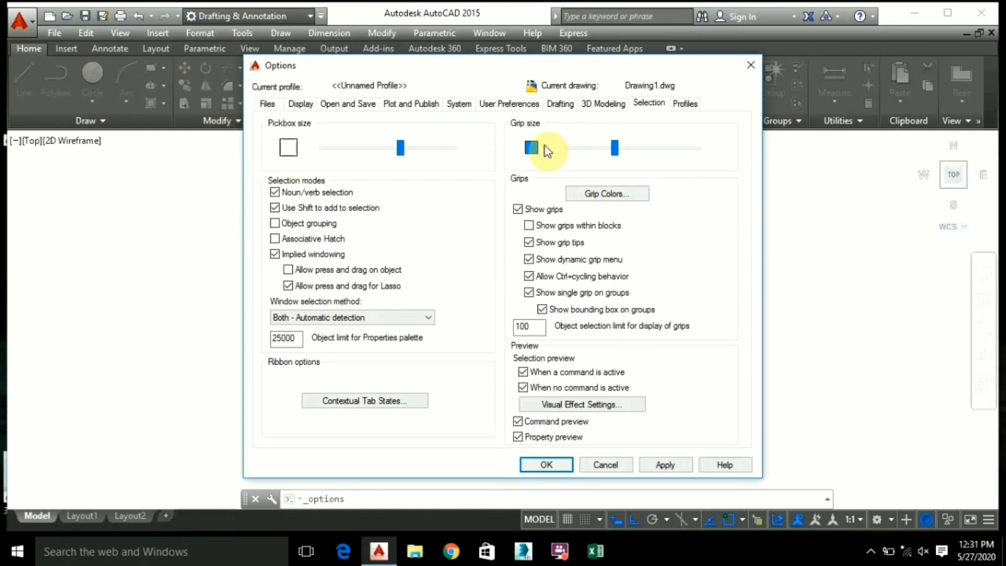
pyautogui.moveTo(641, 150)
pyautogui.mouseDown()
pyautogui.moveTo(665, 153)
pyautogui.moveTo(656, 154)
pyautogui.mouseUp()
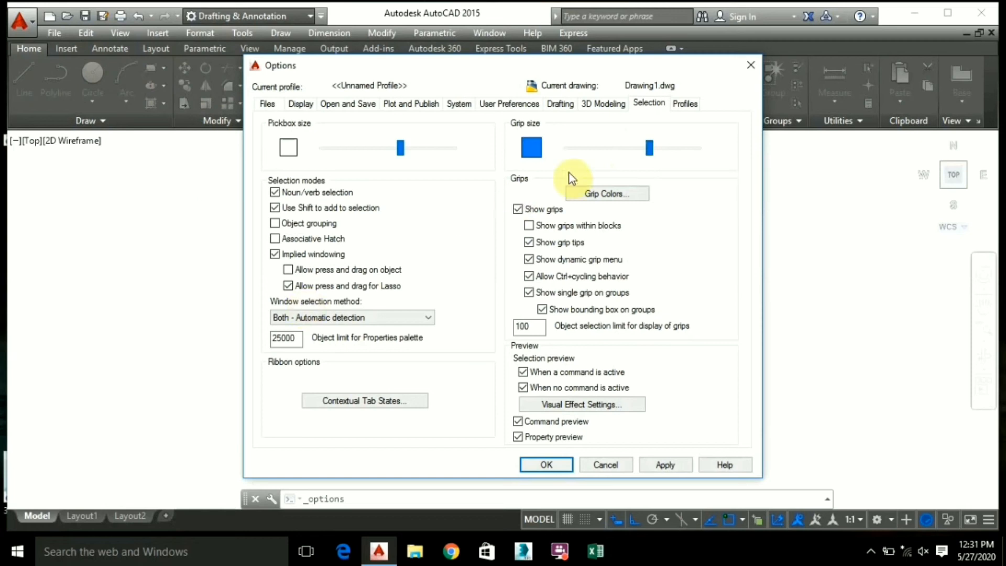
pyautogui.click(584, 195)
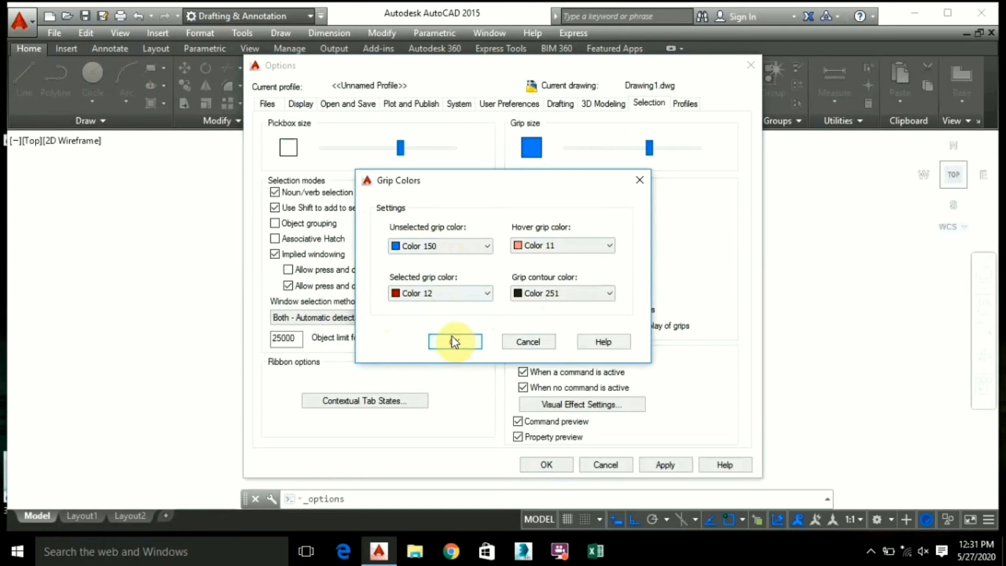
pyautogui.click(467, 343)
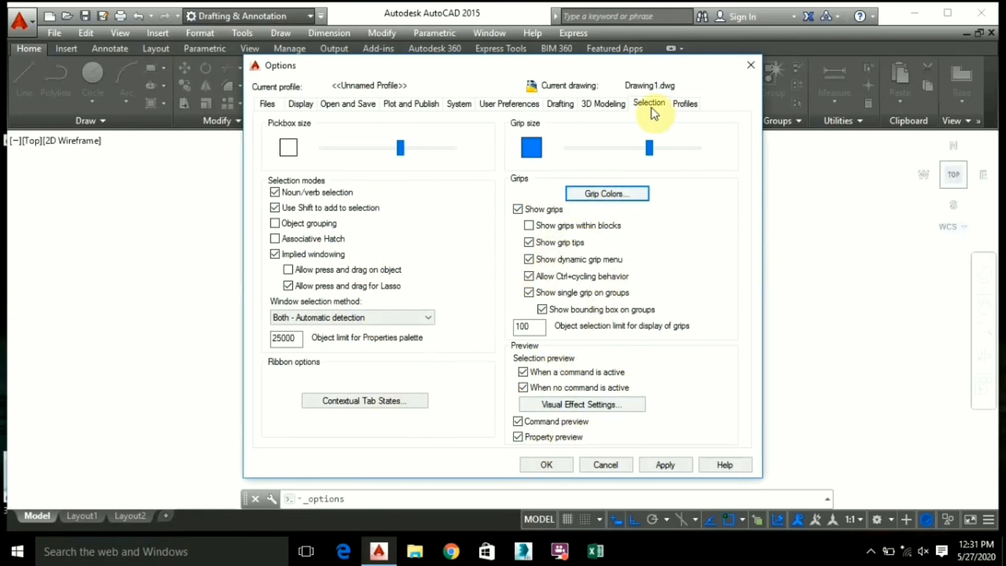
# Step: Enlarge the AutoSnap marker slightly and try out the aperture size in the drafting options
pyautogui.click(561, 103)
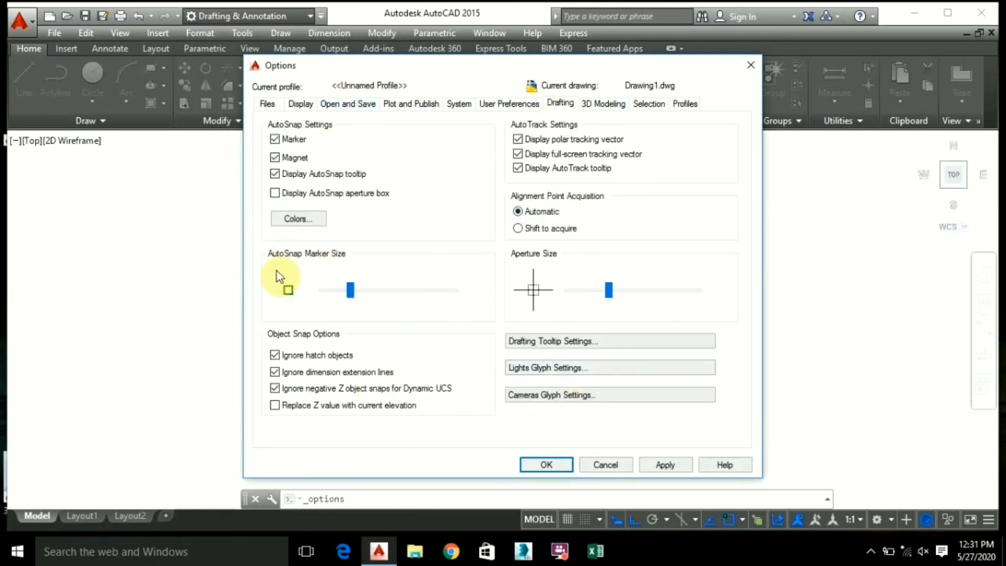
pyautogui.moveTo(351, 292)
pyautogui.mouseDown()
pyautogui.moveTo(390, 310)
pyautogui.moveTo(348, 308)
pyautogui.moveTo(357, 305)
pyautogui.mouseUp()
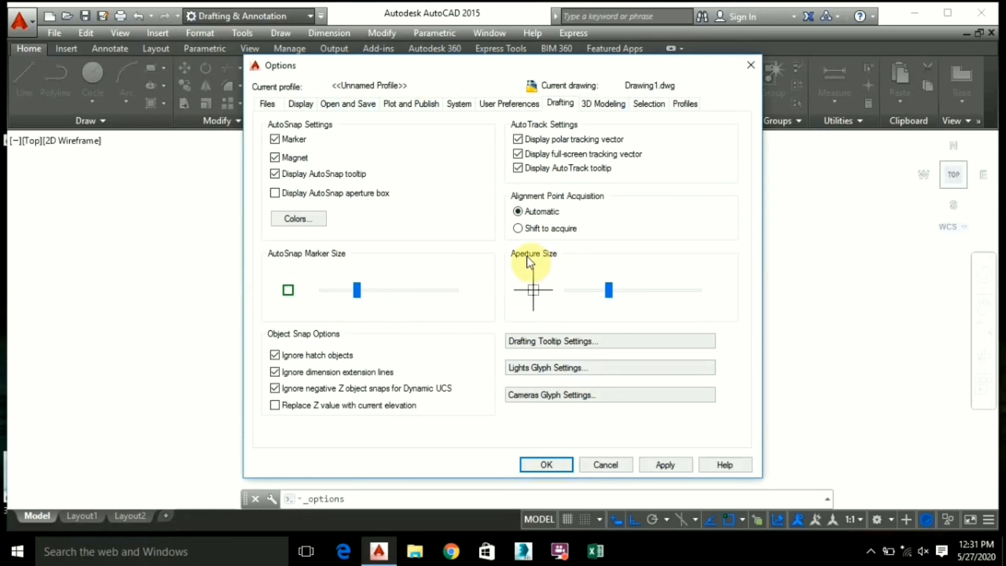
pyautogui.click(608, 291)
pyautogui.moveTo(643, 297); pyautogui.dragTo(608, 291)
# Step: Apply the options with the Dark color scheme and inspect the circles at different magnifications with the enlarged pickbox
pyautogui.click(301, 105)
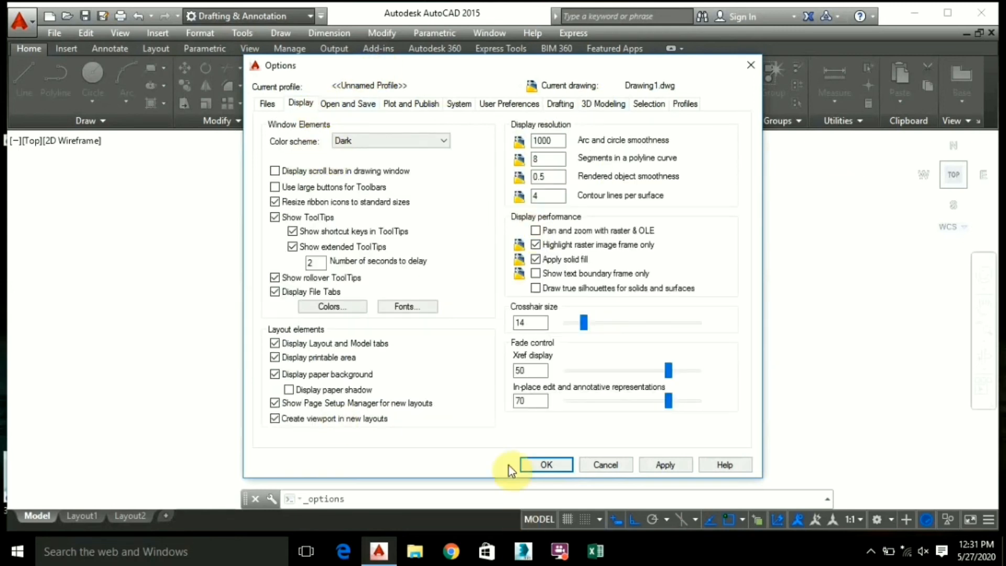
pyautogui.click(557, 468)
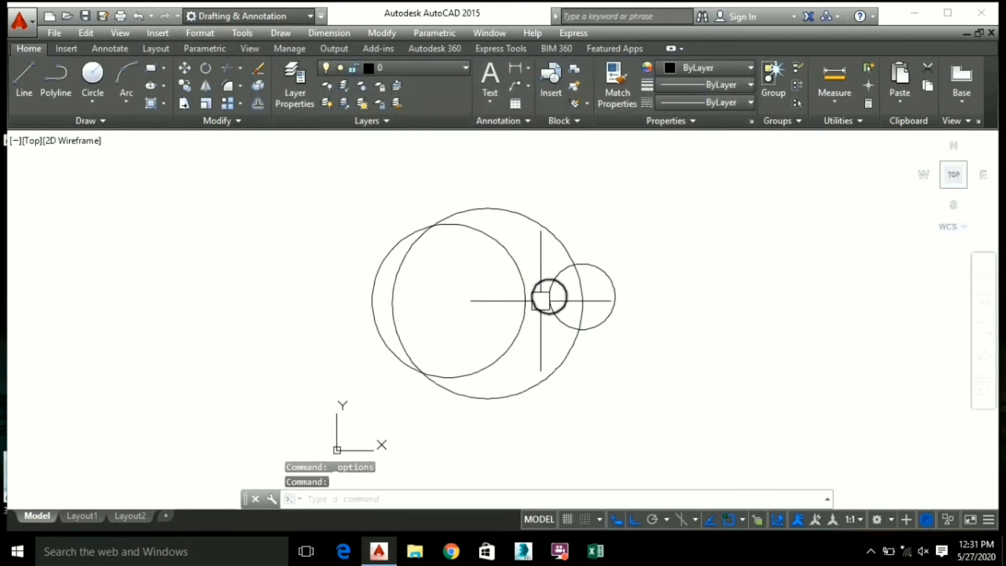
pyautogui.scroll(3, 346, 280)
pyautogui.scroll(-7, 344, 279)
pyautogui.scroll(5, 416, 263)
pyautogui.moveTo(416, 268)
pyautogui.mouseDown(button='middle')
pyautogui.moveTo(427, 284)
pyautogui.moveTo(487, 268)
pyautogui.mouseUp(button='middle')
pyautogui.scroll(-2, 489, 278)
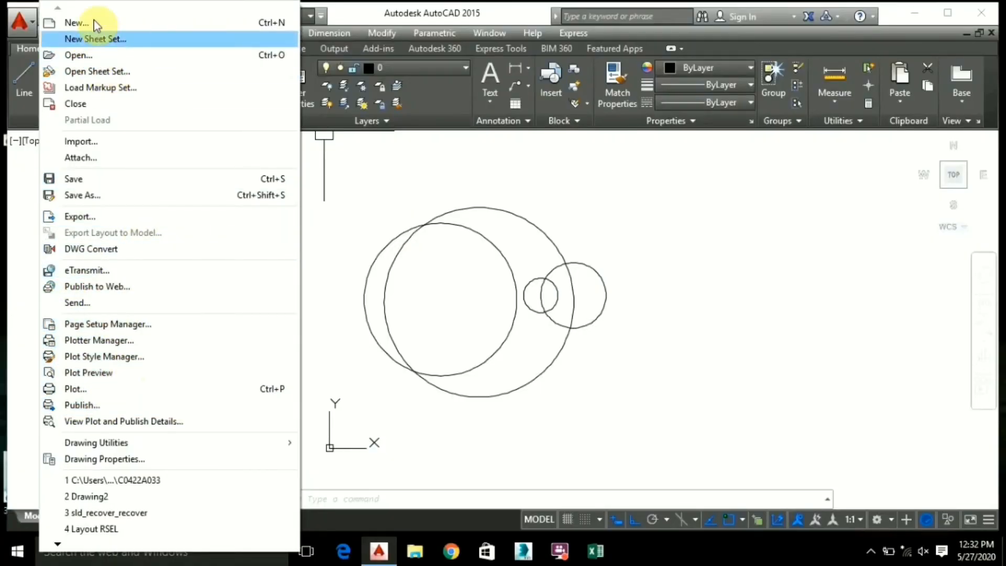
# Step: Look over the Edit and View commands, including the 3D Views options for standard and isometric viewpoints
pyautogui.click(366, 169)
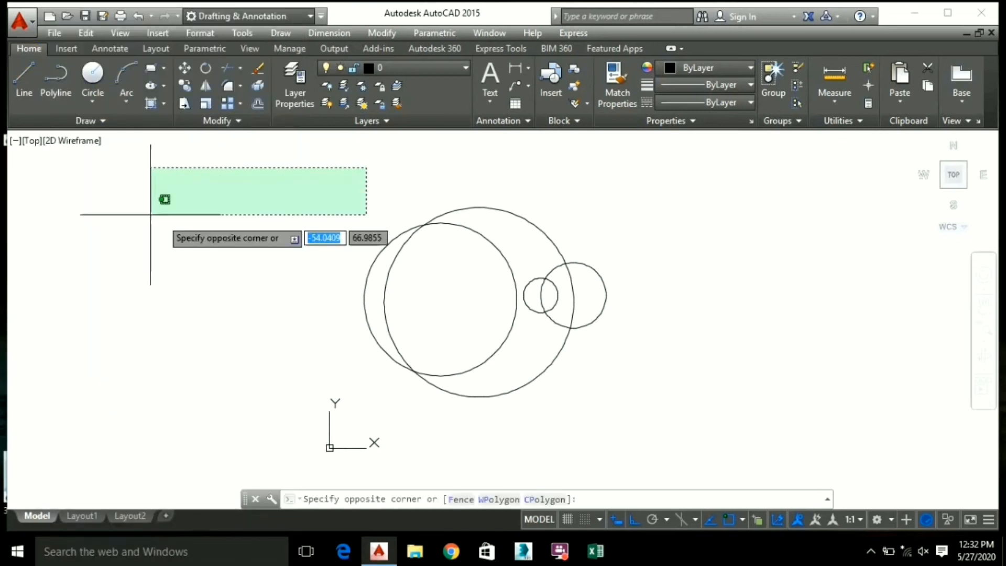
pyautogui.click(201, 238)
pyautogui.click(84, 33)
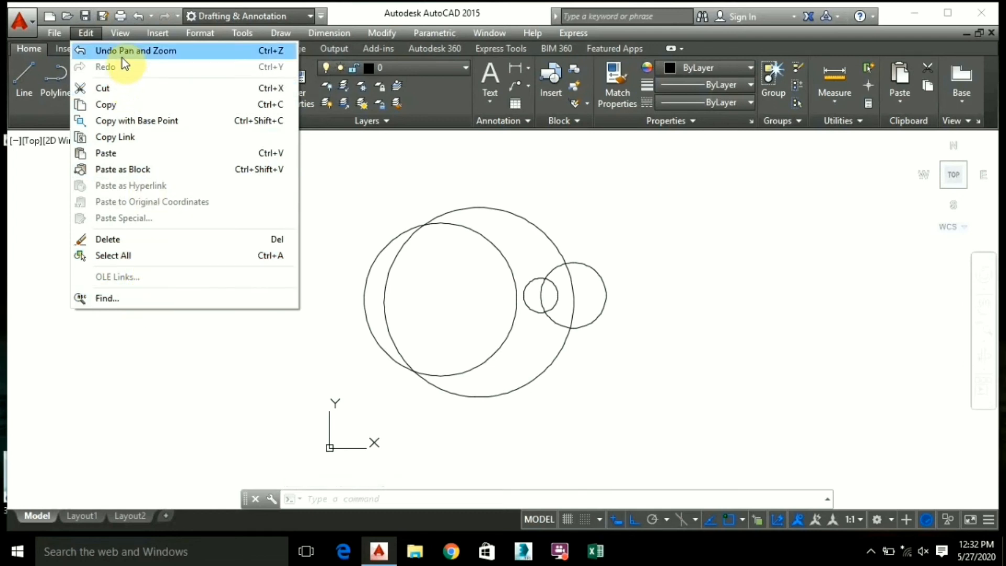
pyautogui.moveTo(116, 35)
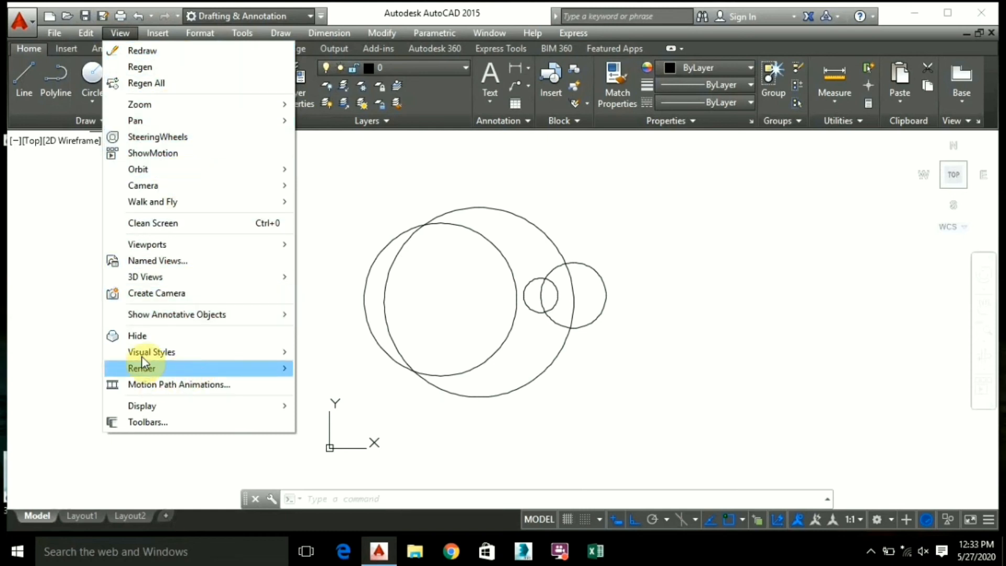
pyautogui.moveTo(246, 171)
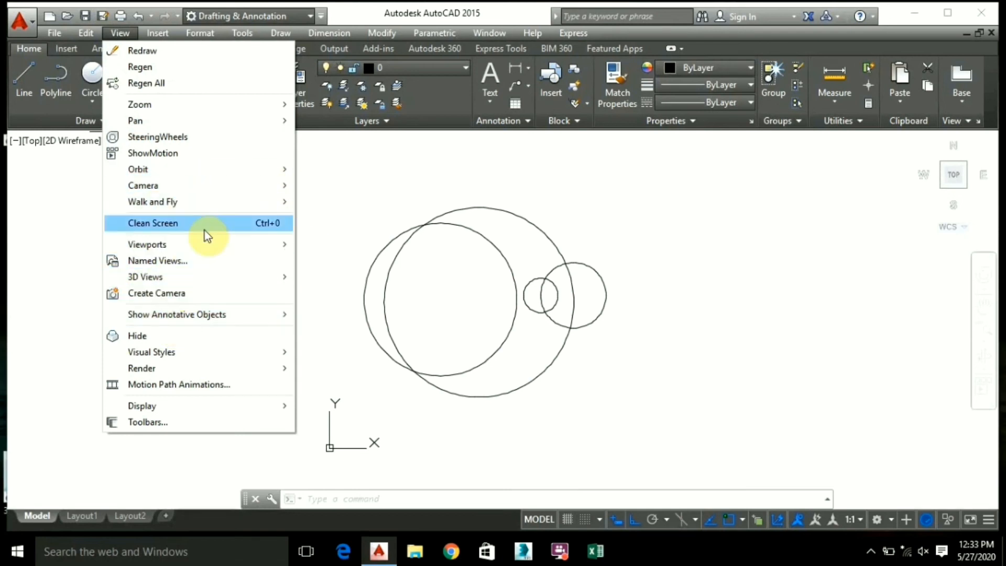
pyautogui.moveTo(223, 278)
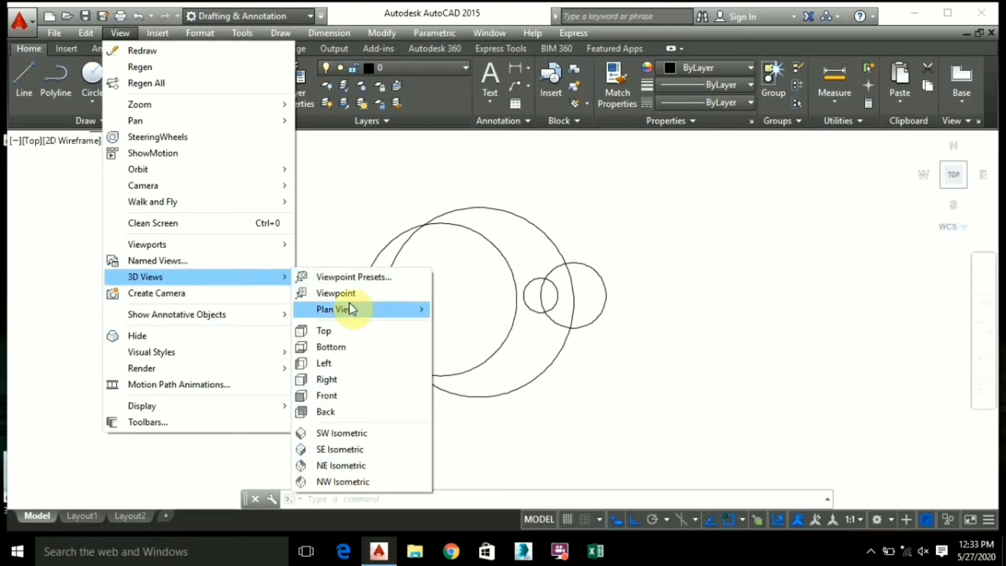
# Step: Look over the Insert, Format, Tools and Draw commands, including the available palettes and AutoCAD toolbars
pyautogui.moveTo(160, 33)
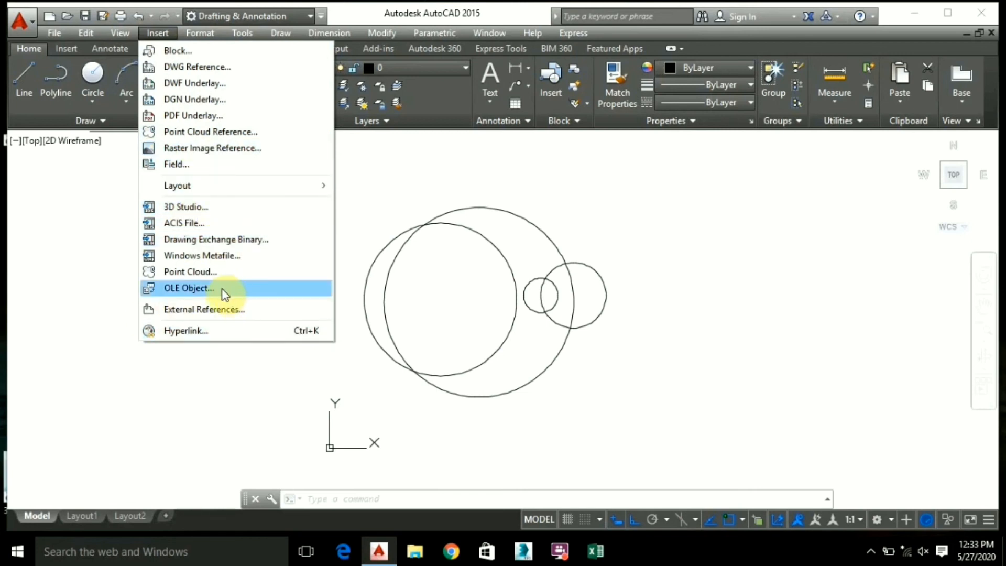
pyautogui.moveTo(202, 32)
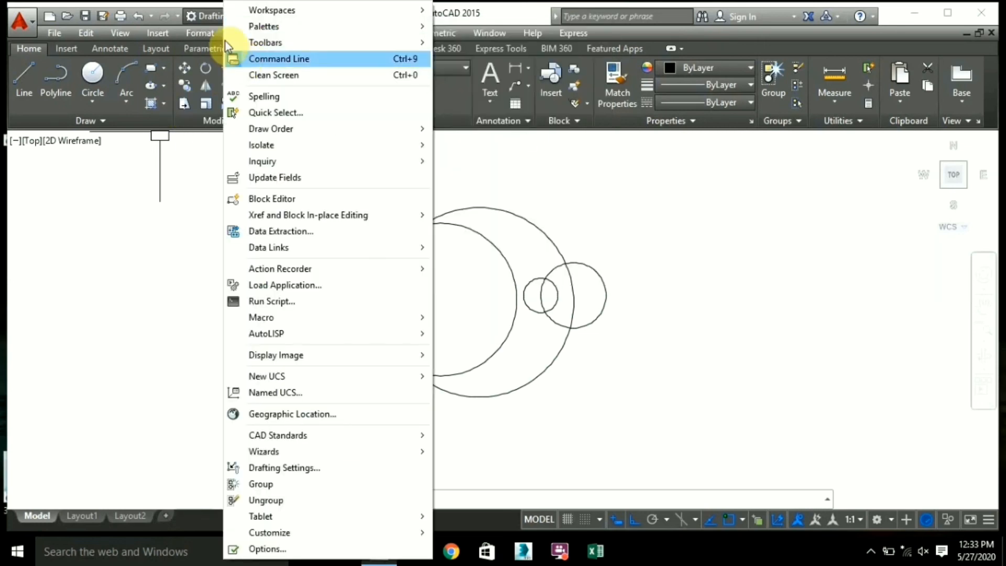
pyautogui.moveTo(242, 32)
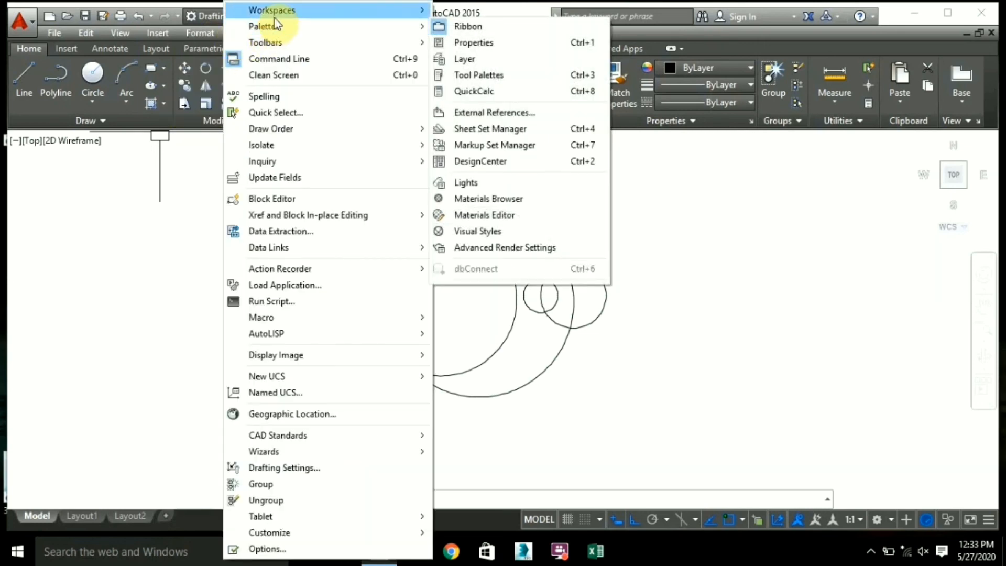
pyautogui.moveTo(329, 14)
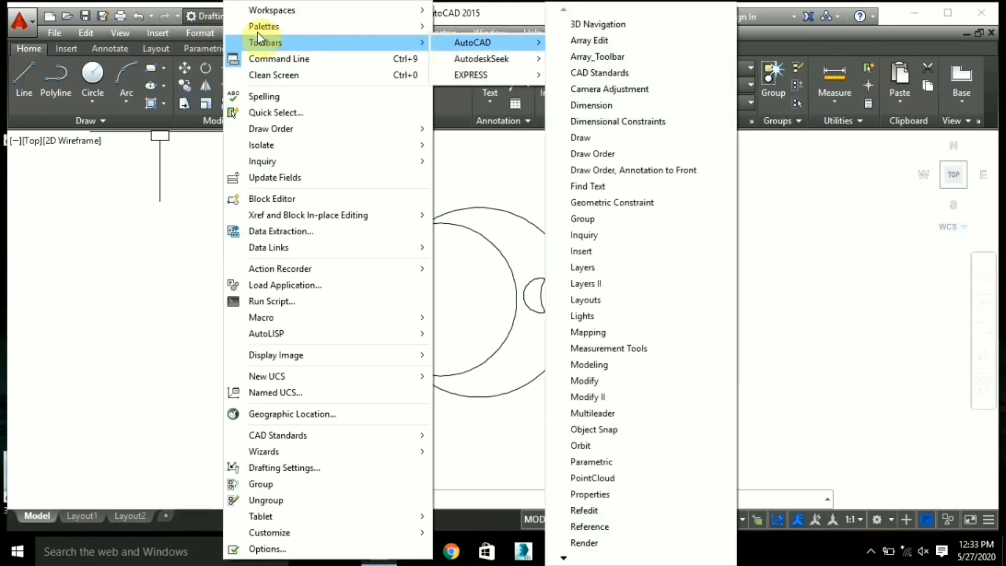
pyautogui.moveTo(285, 37)
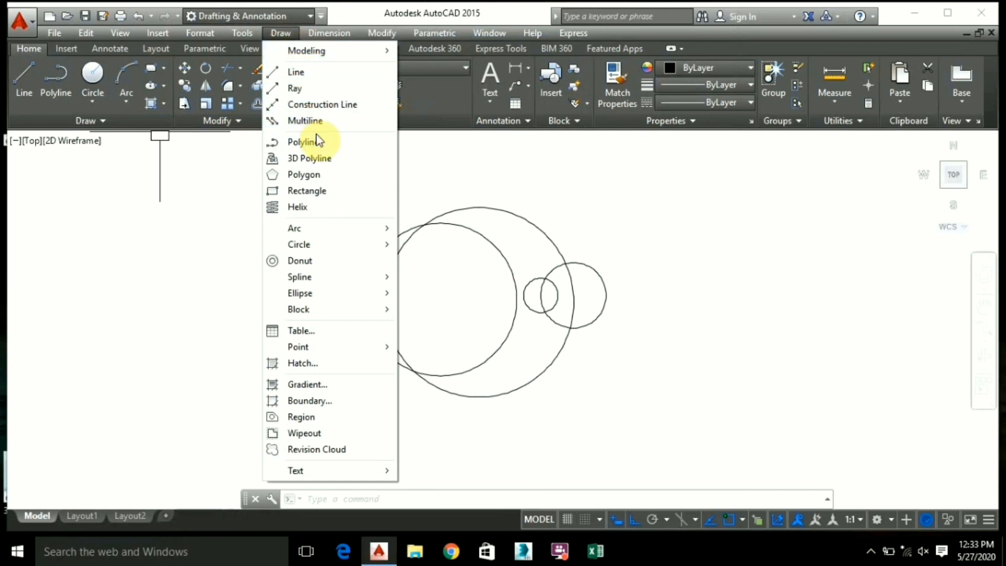
# Step: Look over the Dimension, Modify, Parametric, Window, Help and Express commands, and return to the drawing
pyautogui.moveTo(329, 32)
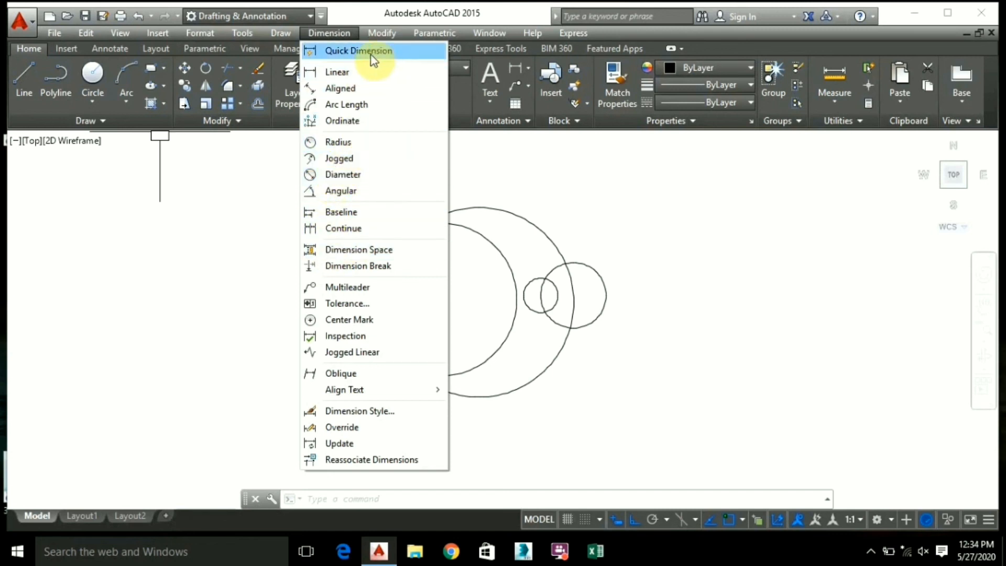
pyautogui.moveTo(290, 32)
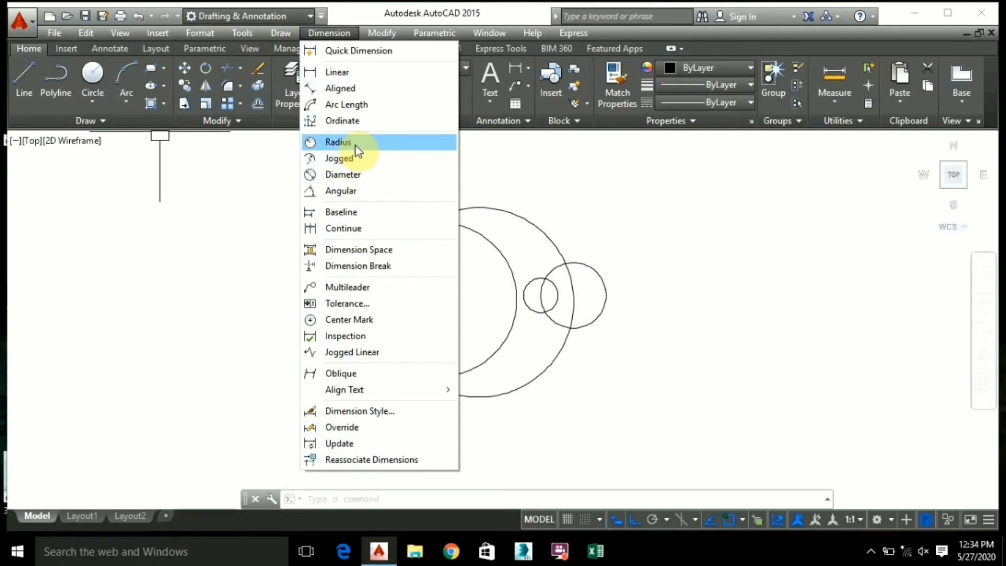
pyautogui.moveTo(378, 35)
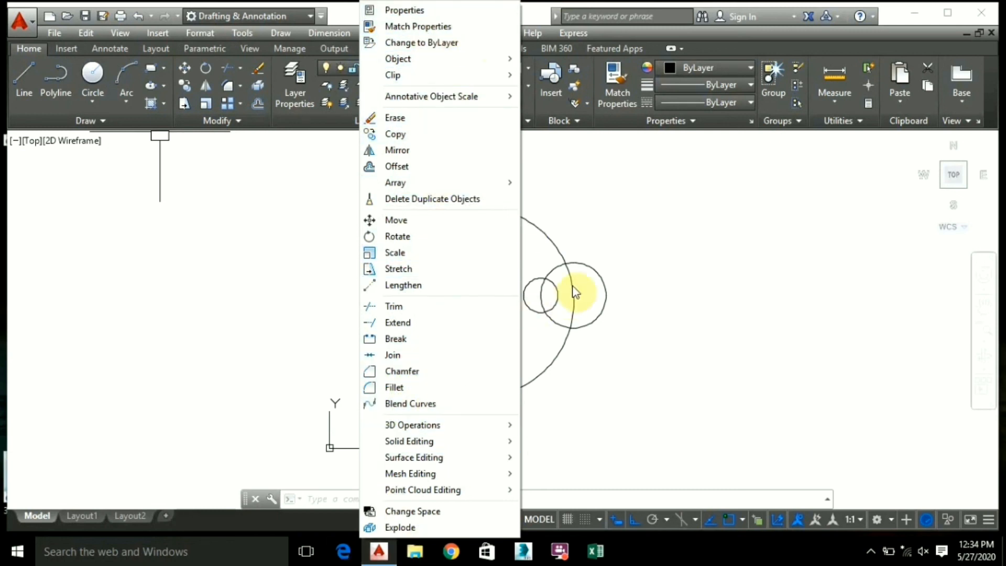
pyautogui.moveTo(431, 31)
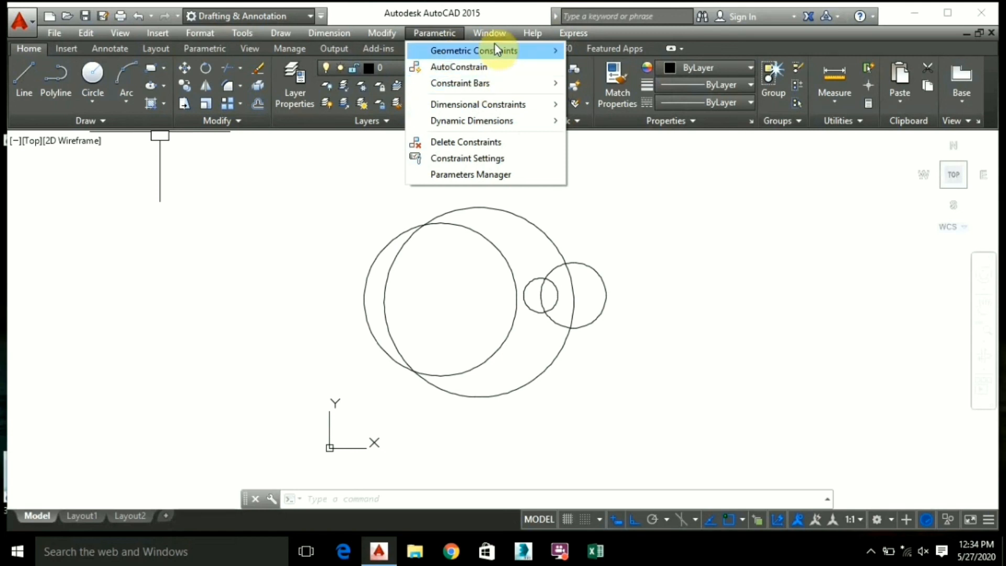
pyautogui.moveTo(497, 34)
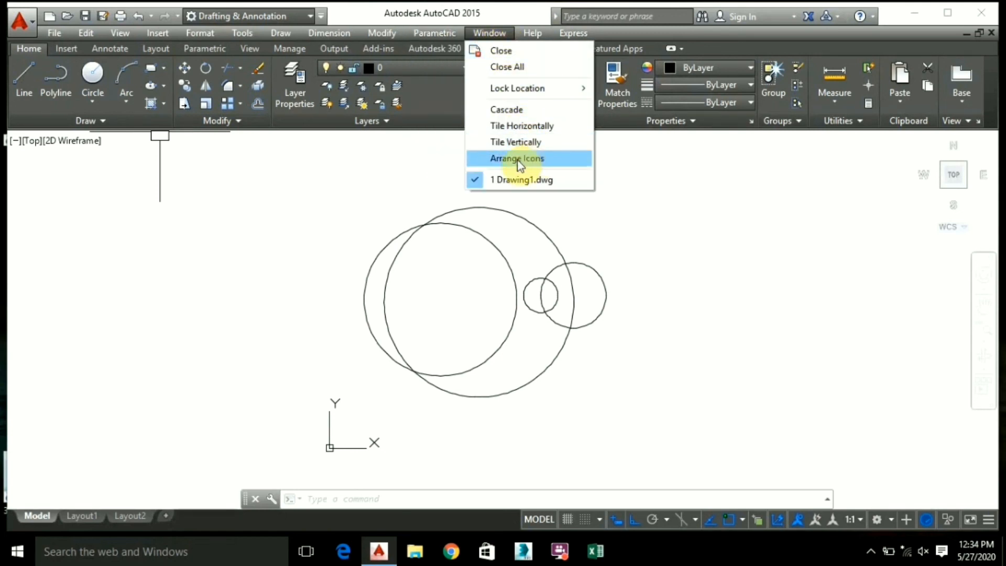
pyautogui.moveTo(535, 39)
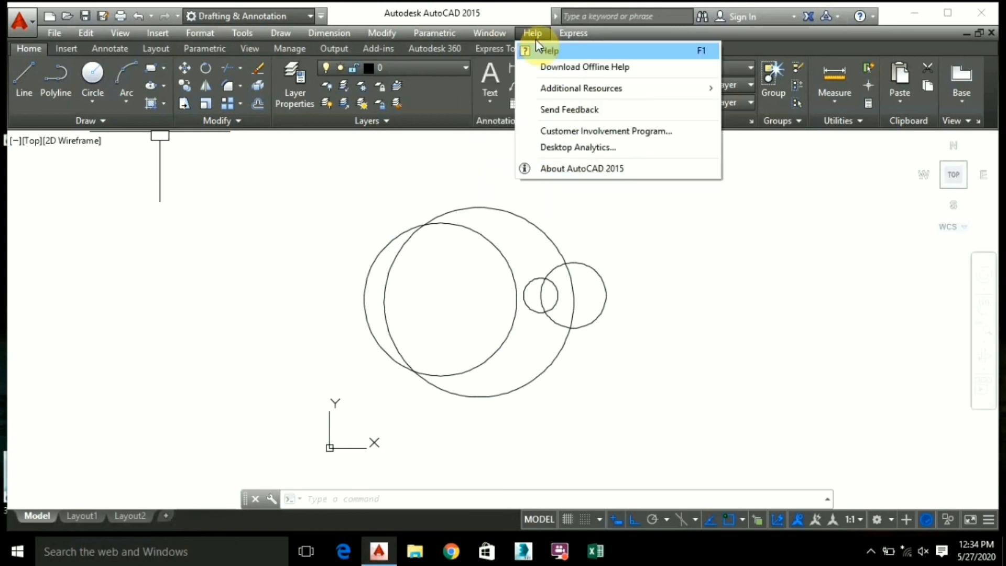
pyautogui.moveTo(588, 37)
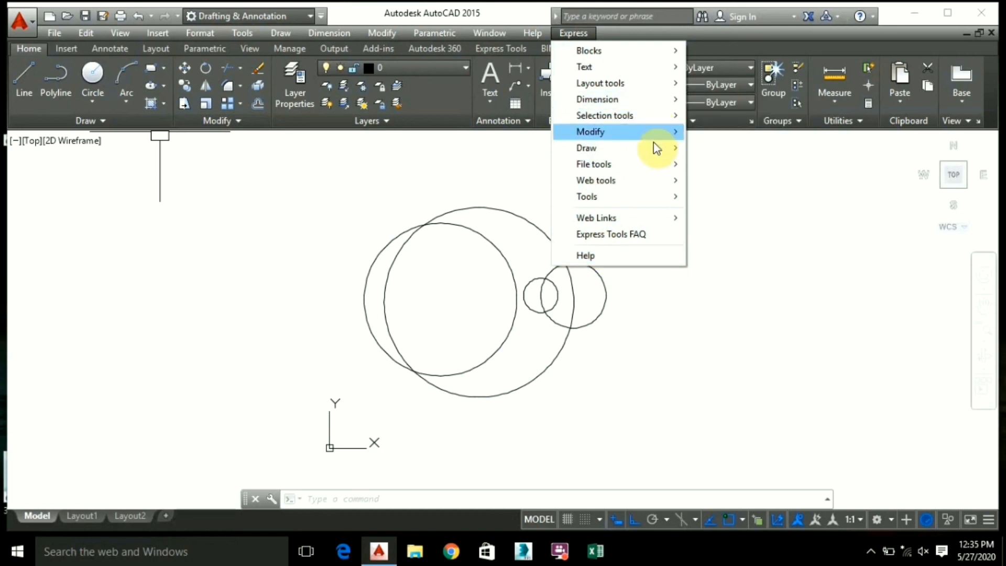
pyautogui.click(518, 163)
pyautogui.click(361, 162)
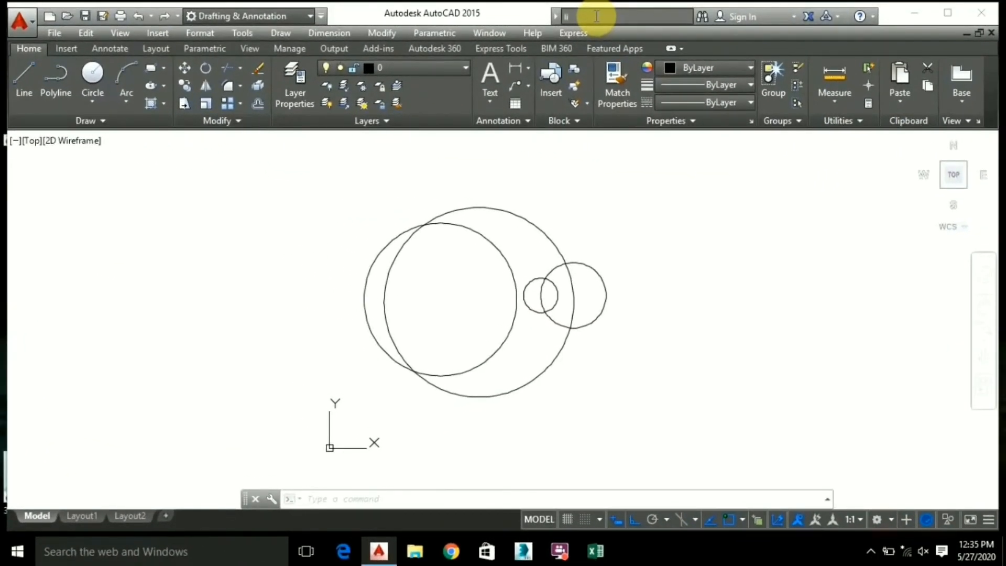
# Step: Search the program help for "linetype"
pyautogui.write('nety')
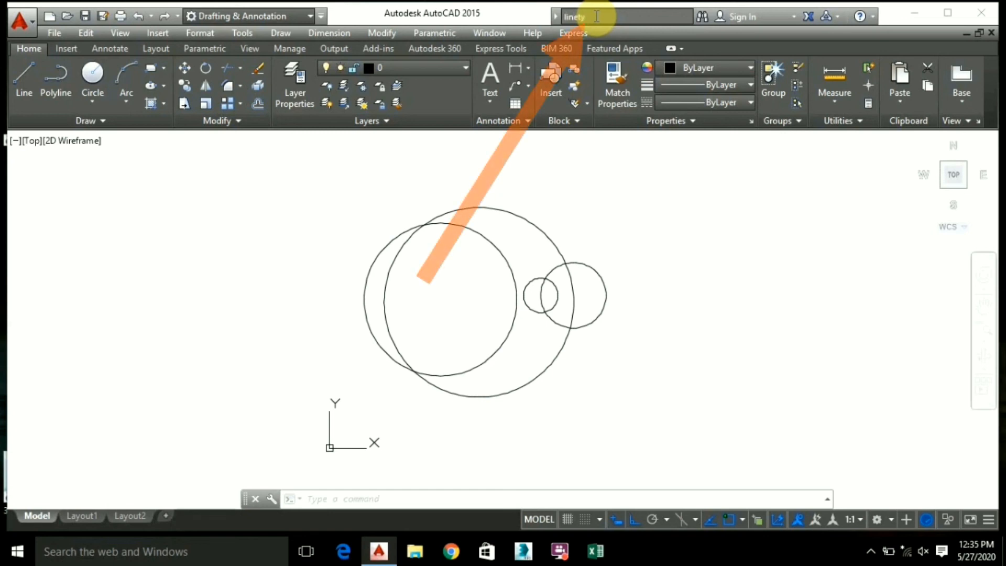
pyautogui.write('pe')
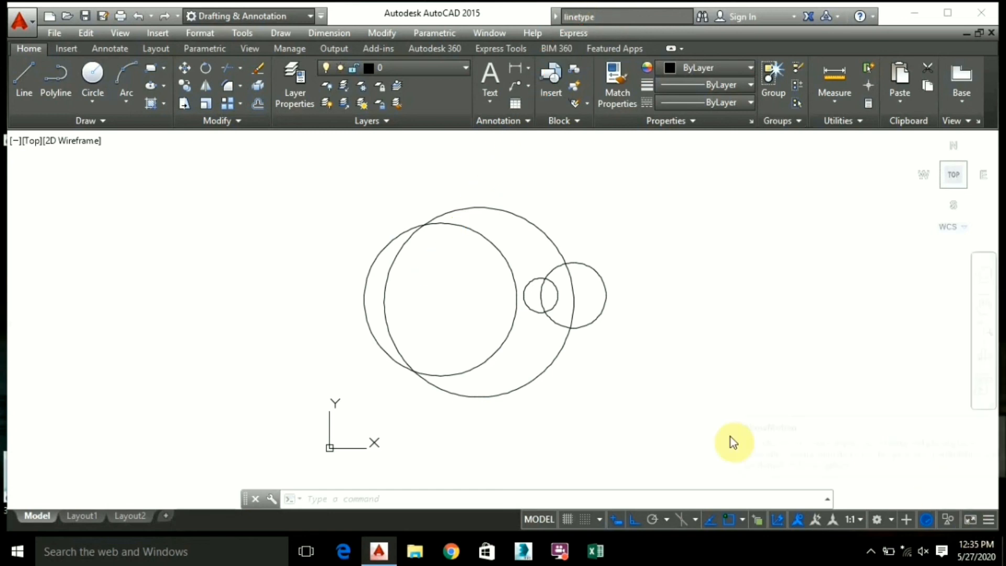
pyautogui.press('Return')
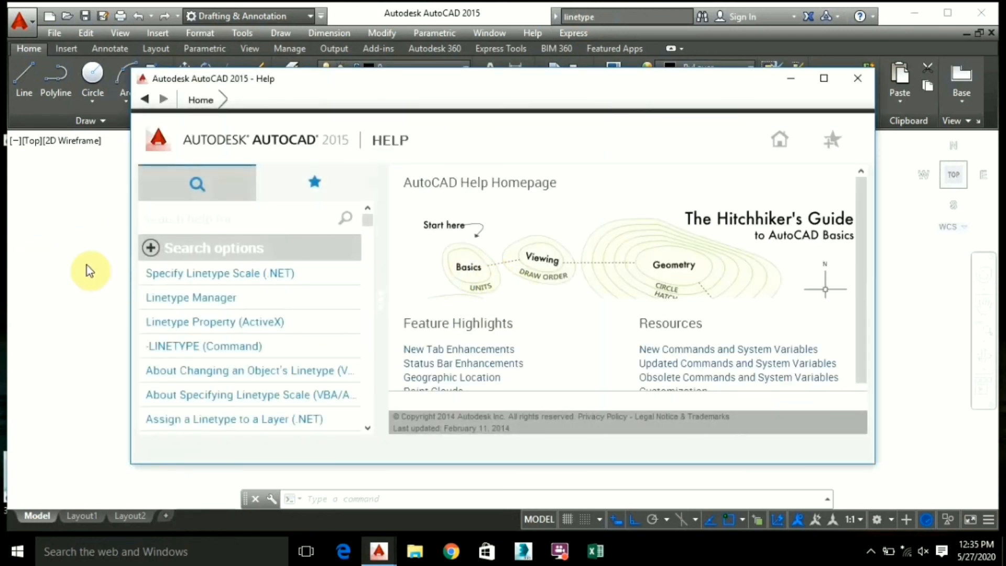
# Step: Look through the list of linetype topics found in the help, from the first entries to those further down
pyautogui.scroll(-1, 580, 276)
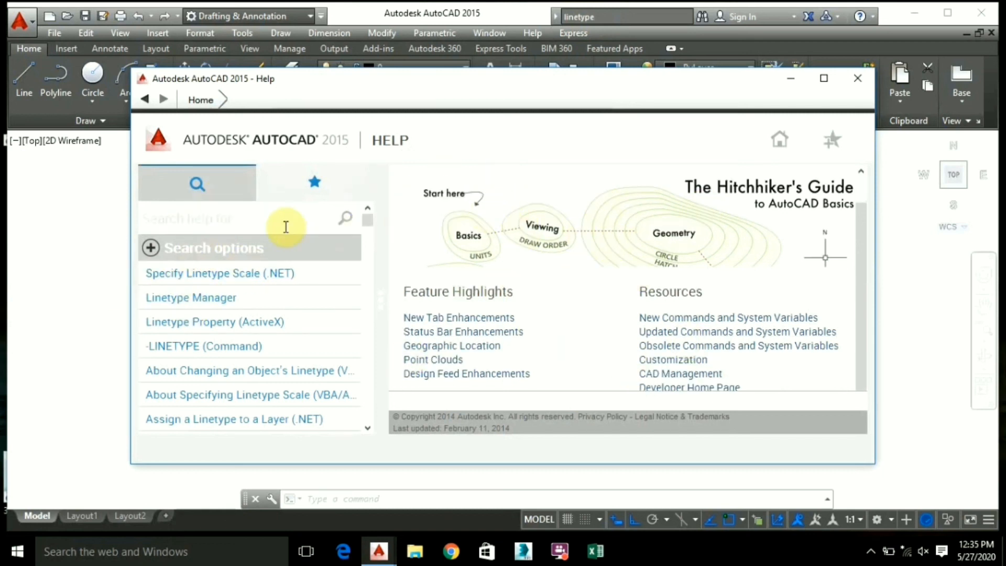
pyautogui.scroll(-5, 283, 369)
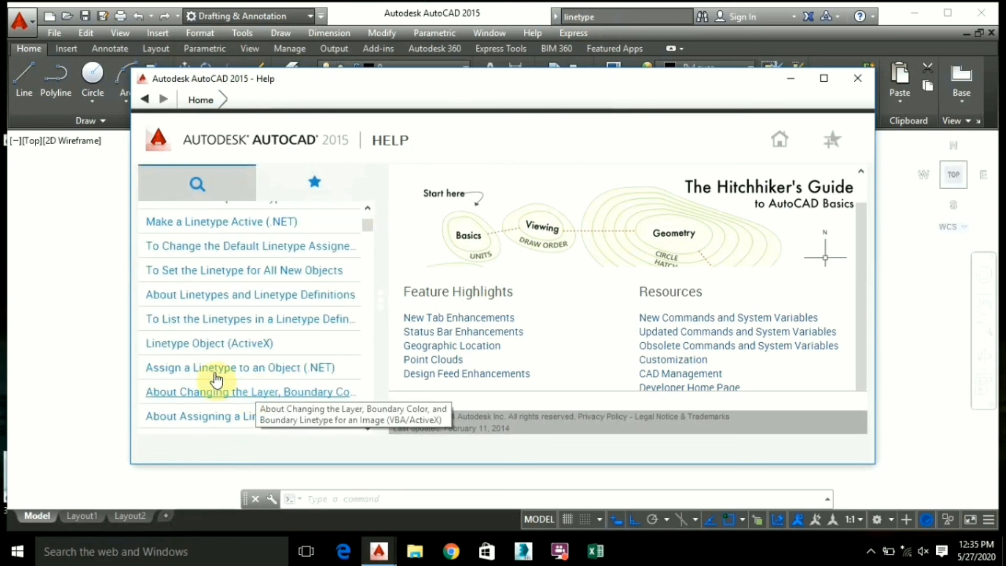
pyautogui.scroll(3, 215, 362)
pyautogui.scroll(3, 218, 325)
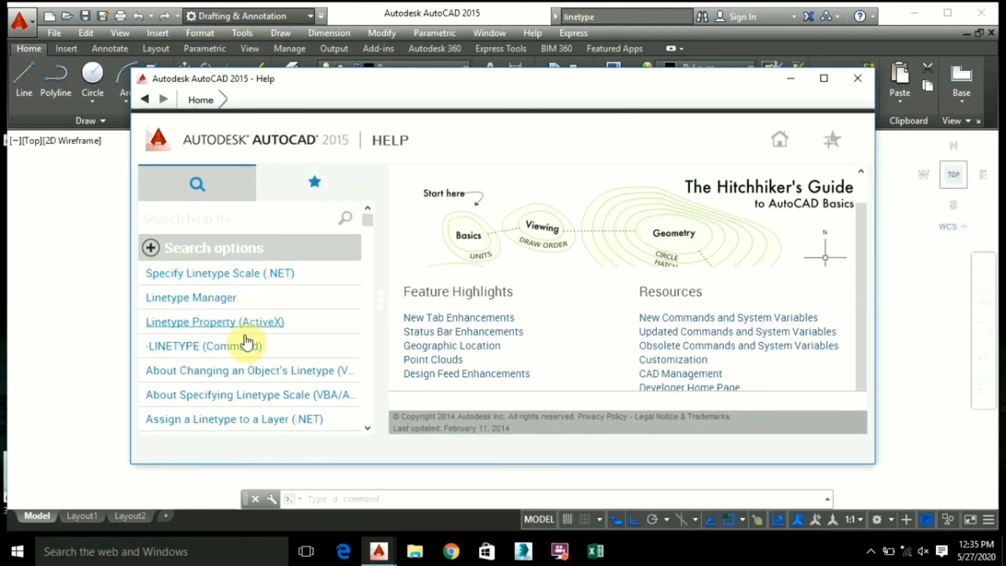
pyautogui.scroll(-3, 202, 373)
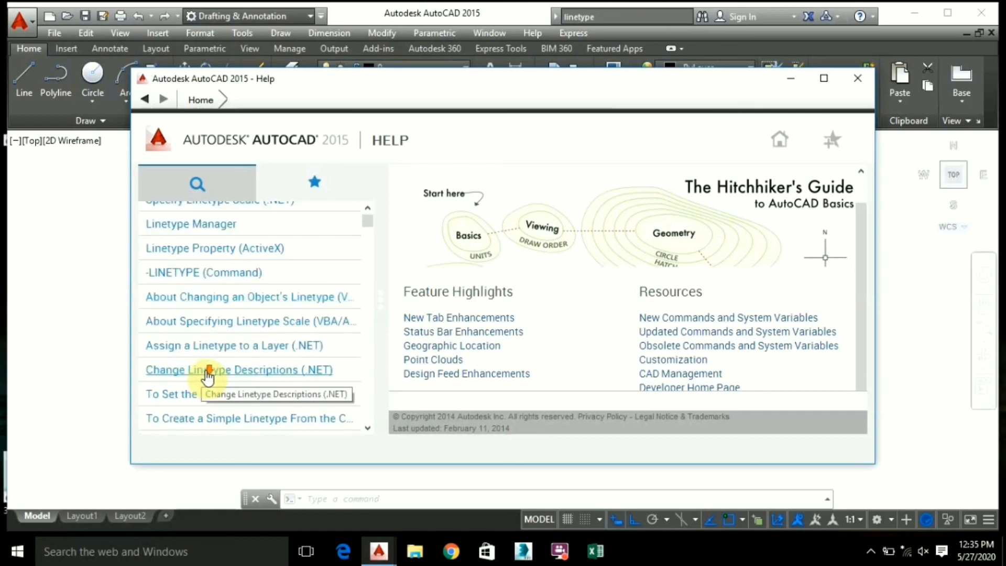
pyautogui.scroll(-8, 217, 353)
pyautogui.scroll(-15, 279, 371)
pyautogui.scroll(-10, 276, 409)
pyautogui.scroll(20, 236, 401)
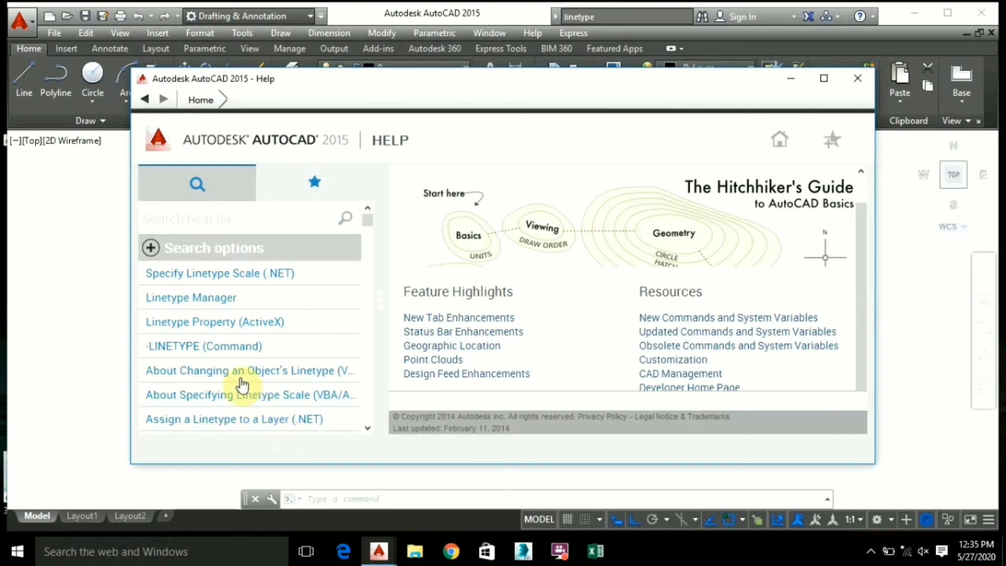
# Step: Open the -LINETYPE (Command) help topic, read through it to the end, and close the help window
pyautogui.click(202, 346)
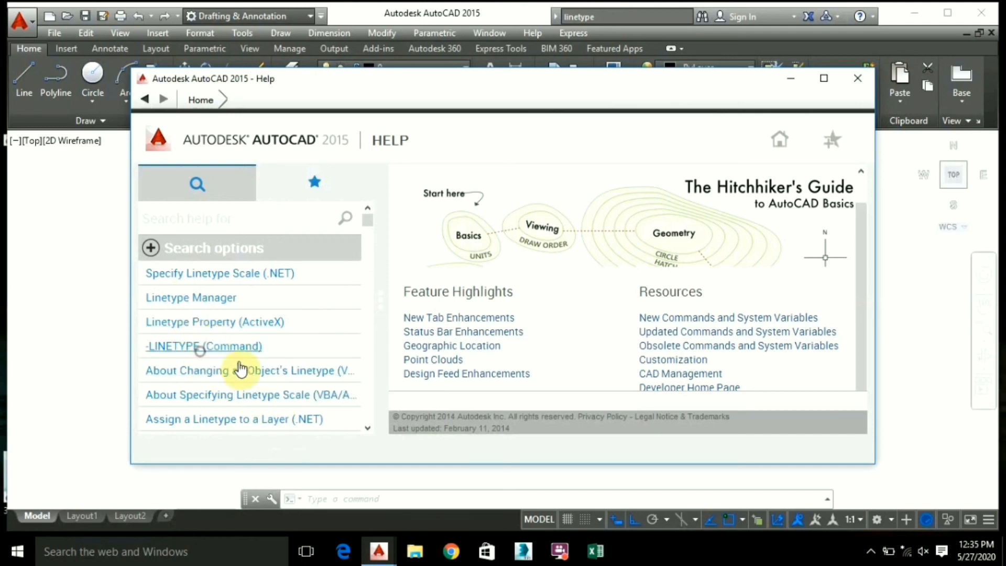
pyautogui.scroll(-8, 472, 294)
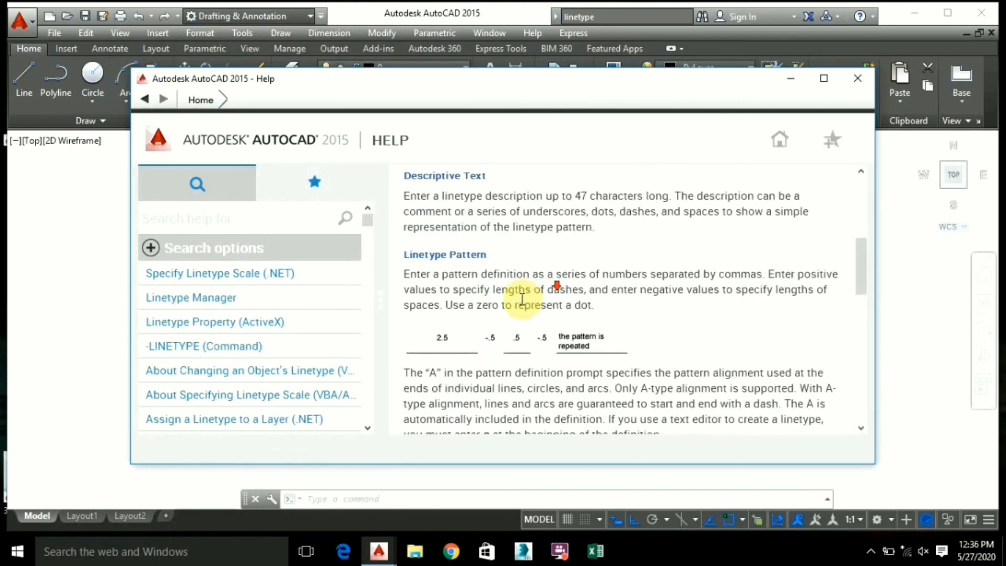
pyautogui.scroll(-6, 525, 307)
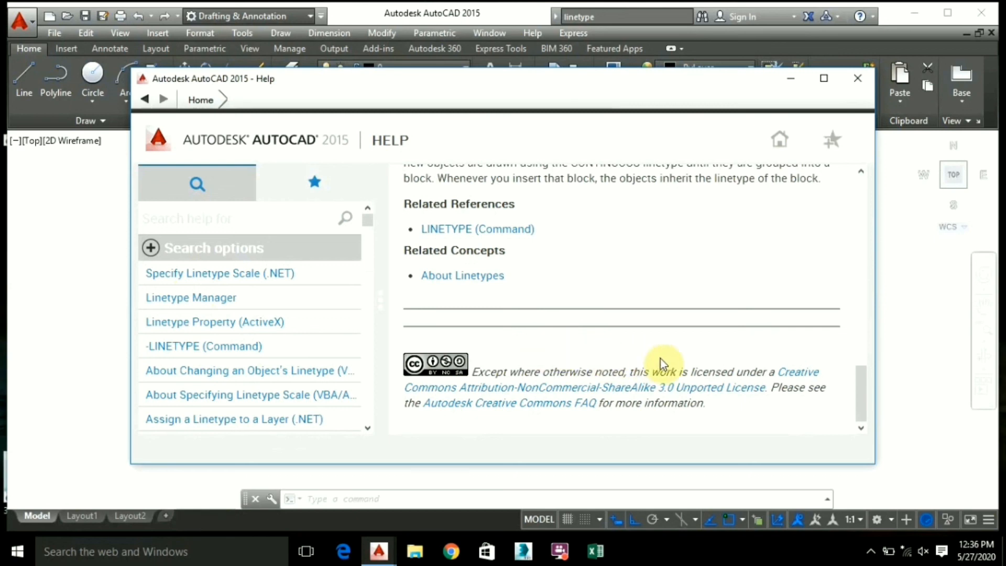
pyautogui.scroll(14, 616, 349)
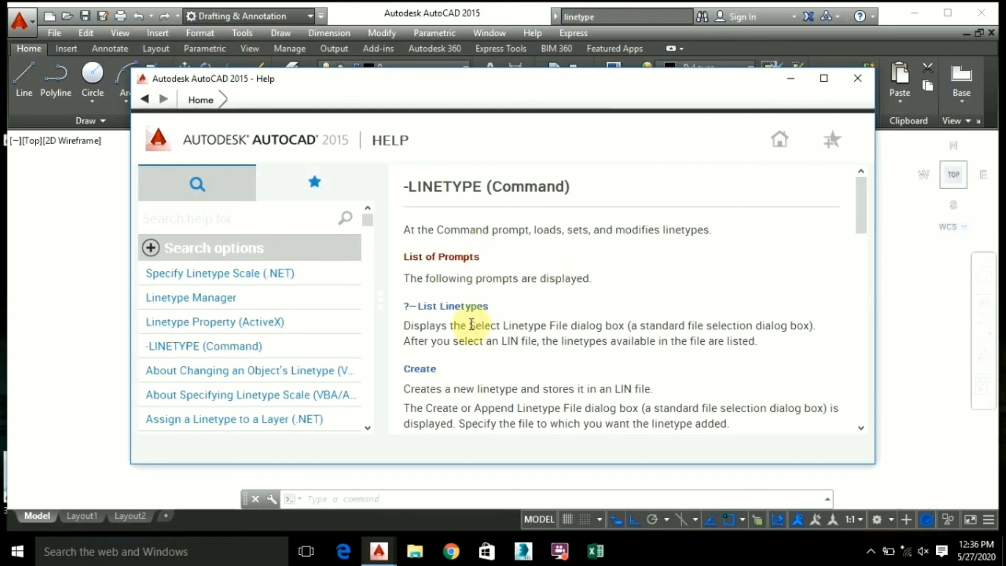
pyautogui.click(852, 83)
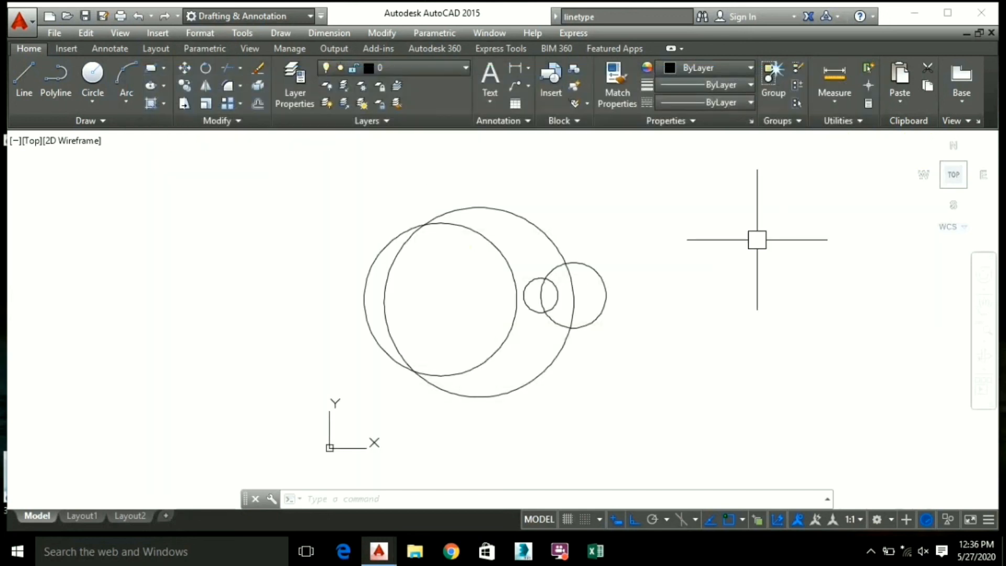